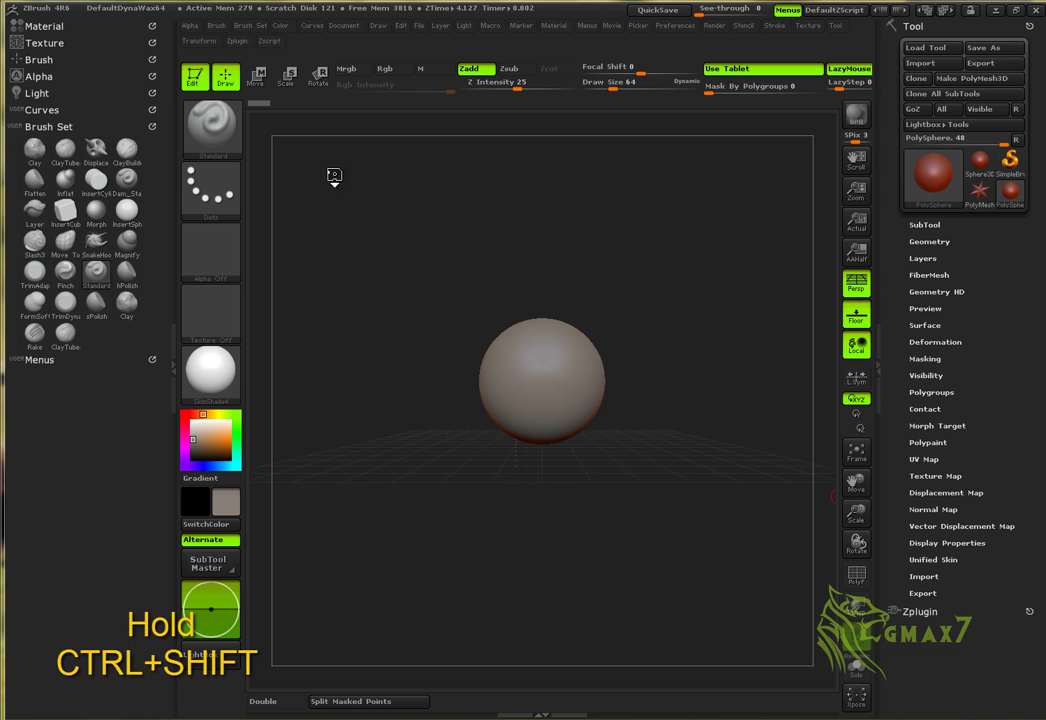
Set the active selection brush to ClipCurve in place of SelectRect
{"action": "left_click", "coordinate": [205, 120]}
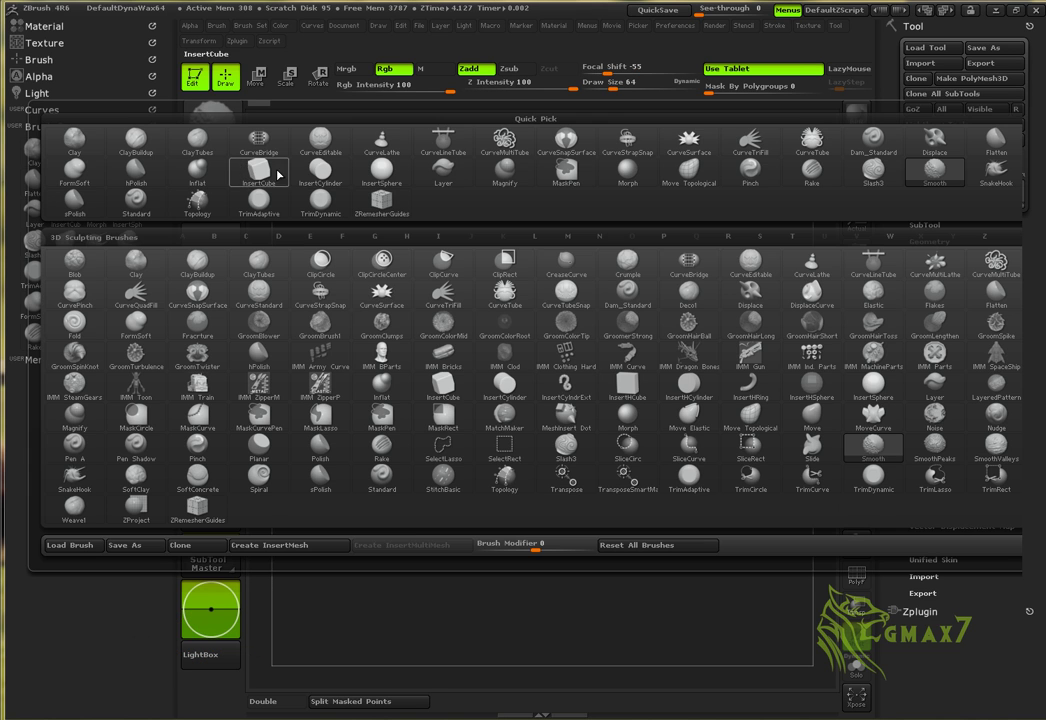
{"action": "key", "text": "ctrl+shift"}
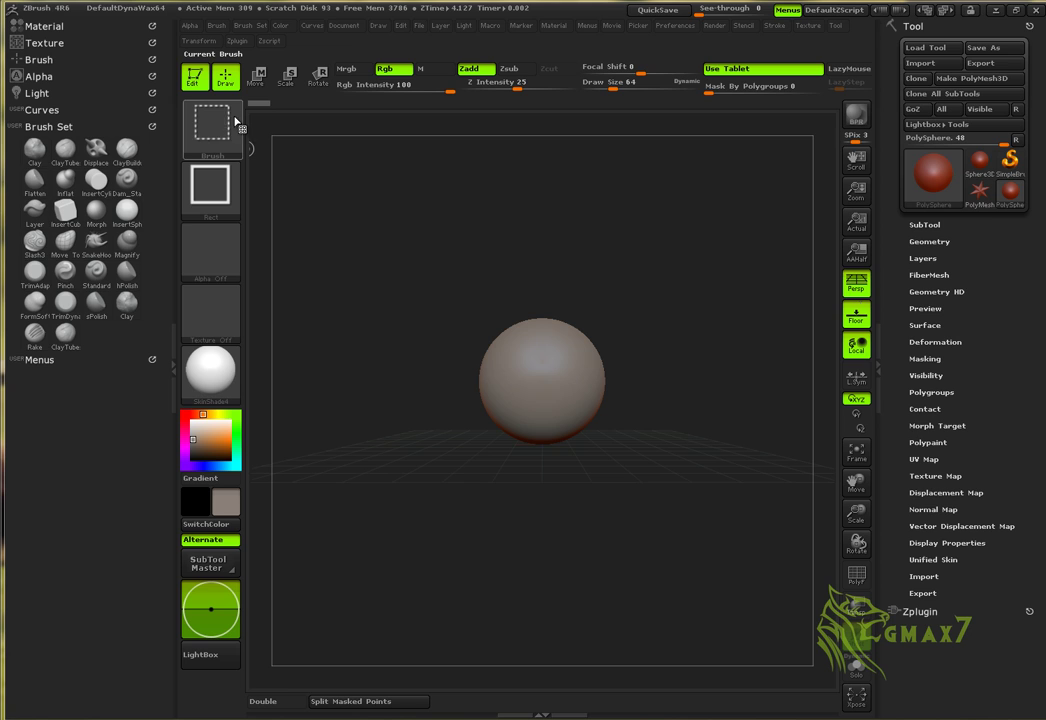
{"action": "left_click", "coordinate": [213, 140]}
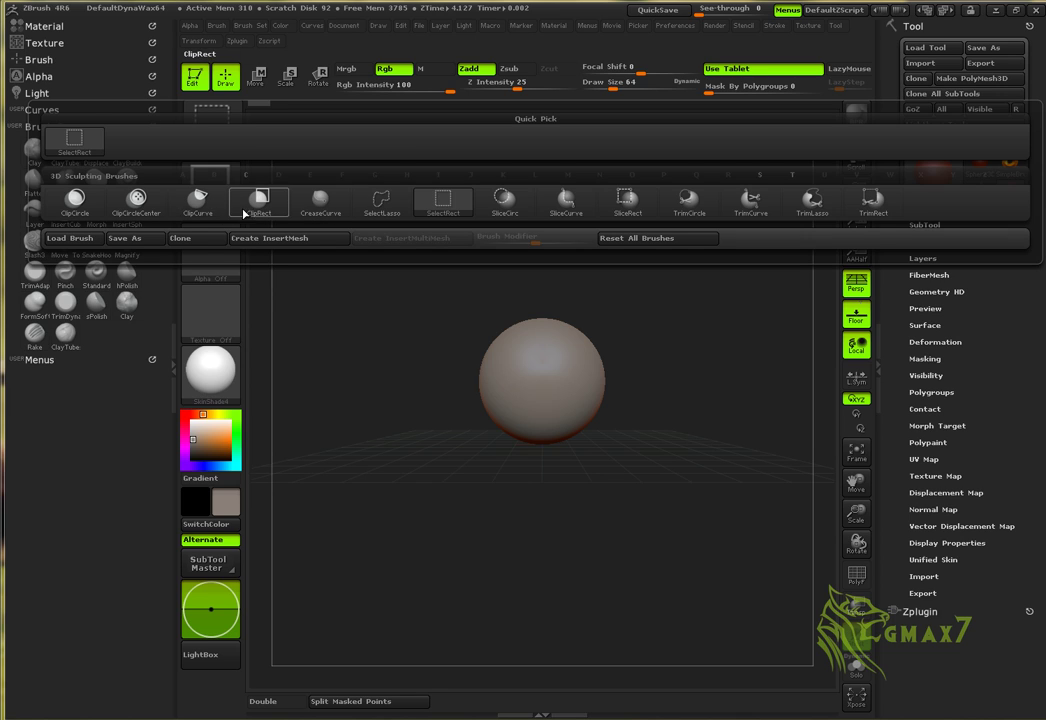
{"action": "mouse_move", "coordinate": [202, 211]}
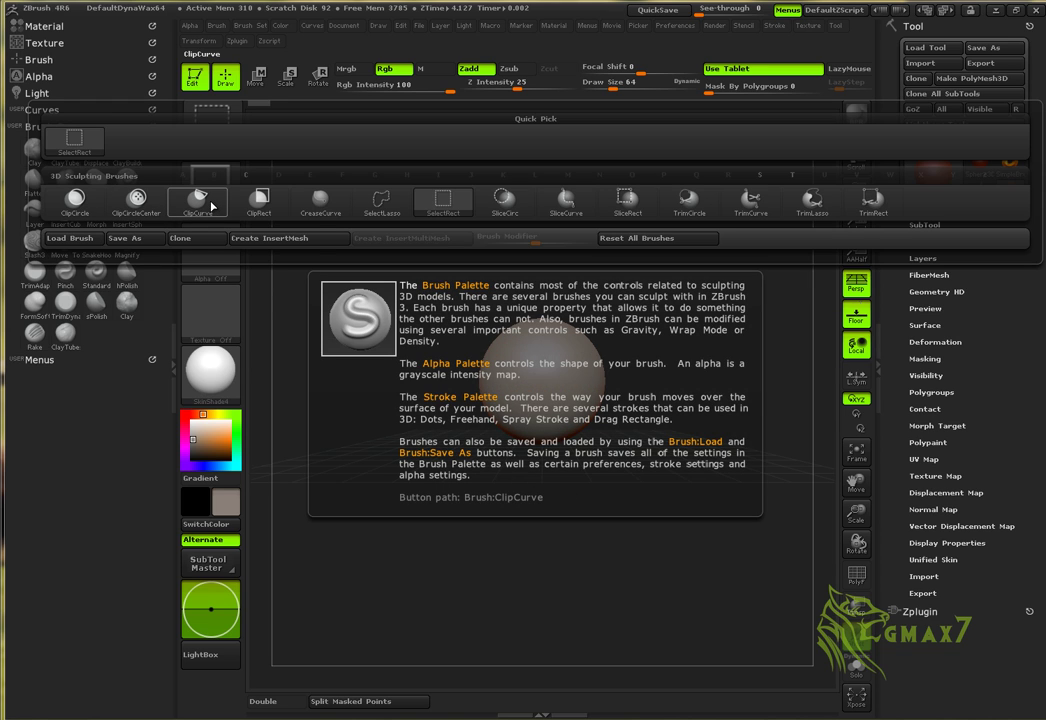
{"action": "left_click", "coordinate": [212, 205]}
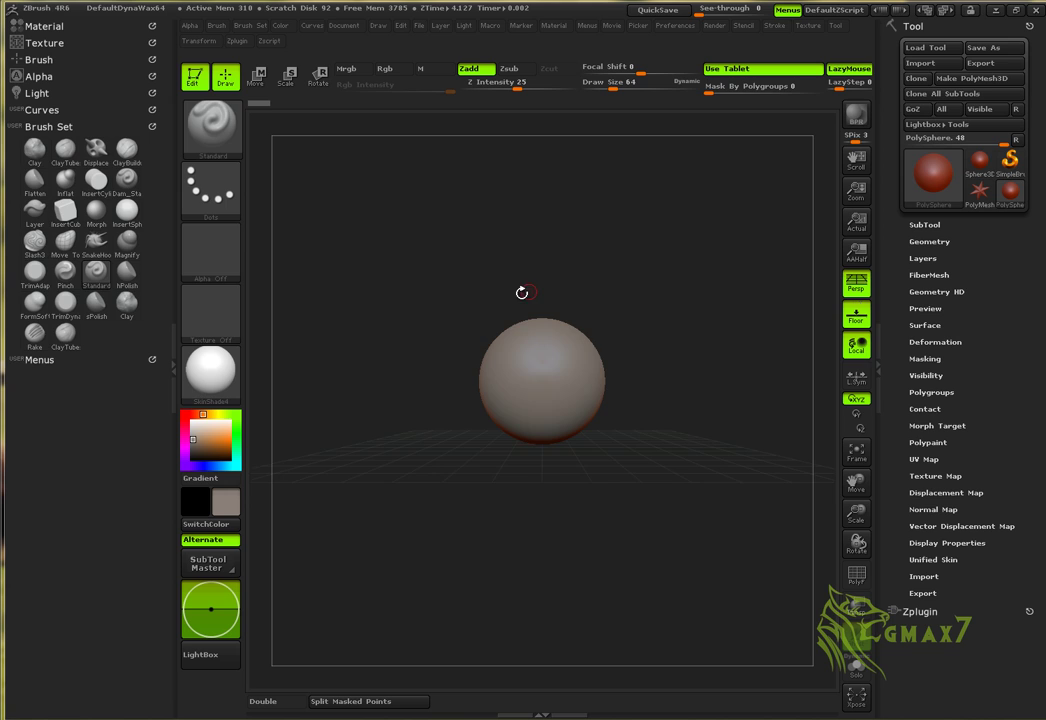
Clip the sphere along a straight diagonal line angled at about 150°, inspect the cut, and undo the clip
{"action": "left_click_drag", "start_coordinate": [604, 238], "coordinate": [523, 238], "text": "alt"}
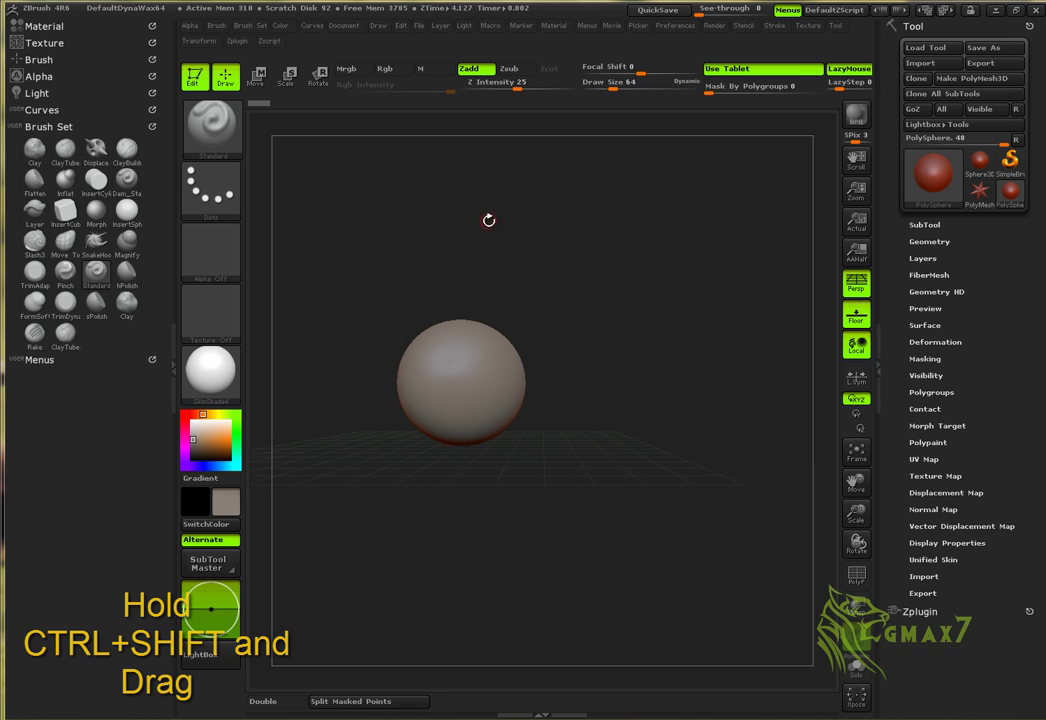
{"action": "key", "text": "ctrl+shift"}
{"action": "mouse_move", "coordinate": [495, 186]}
{"action": "left_mouse_down", "text": "ctrl+shift"}
{"action": "mouse_move", "coordinate": [598, 374]}
{"action": "mouse_move", "coordinate": [600, 415]}
{"action": "mouse_move", "coordinate": [560, 438]}
{"action": "mouse_move", "coordinate": [584, 411]}
{"action": "mouse_move", "coordinate": [574, 416]}
{"action": "mouse_move", "coordinate": [529, 453]}
{"action": "left_mouse_up", "text": "ctrl+shift"}
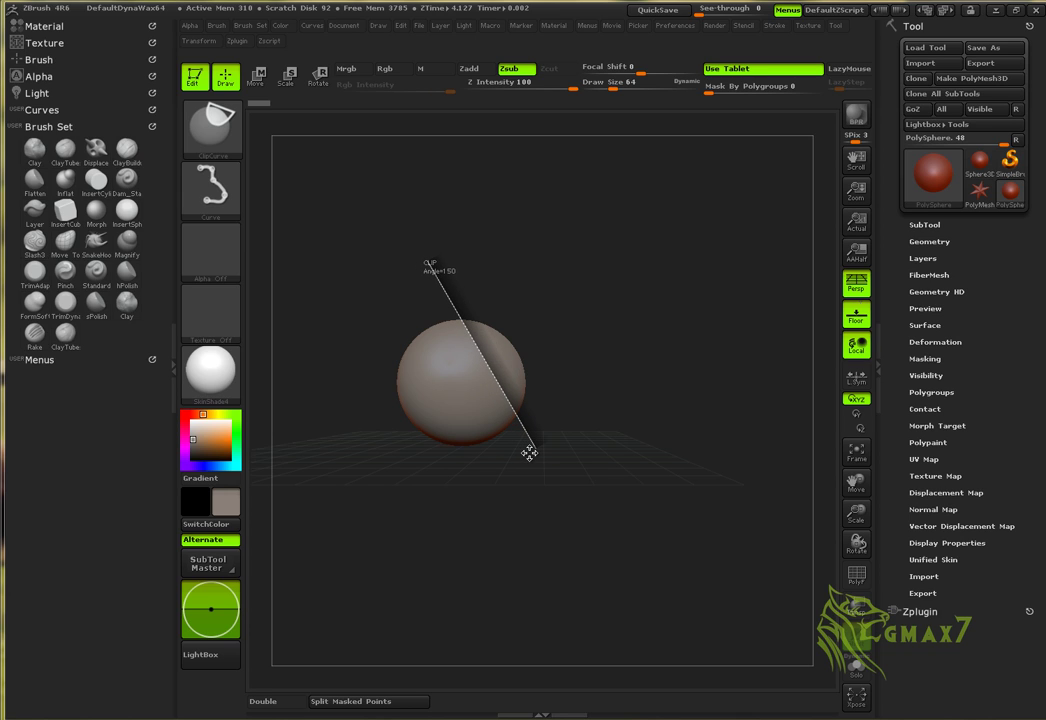
{"action": "mouse_move", "coordinate": [529, 453]}
{"action": "left_mouse_down", "text": "ctrl+shift"}
{"action": "mouse_move", "coordinate": [536, 438]}
{"action": "mouse_move", "coordinate": [524, 455]}
{"action": "mouse_move", "coordinate": [528, 447]}
{"action": "left_mouse_up", "text": "ctrl+shift"}
{"action": "mouse_move", "coordinate": [622, 369]}
{"action": "left_mouse_down"}
{"action": "mouse_move", "coordinate": [607, 362]}
{"action": "mouse_move", "coordinate": [660, 362]}
{"action": "mouse_move", "coordinate": [619, 378]}
{"action": "mouse_move", "coordinate": [644, 380]}
{"action": "left_mouse_up"}
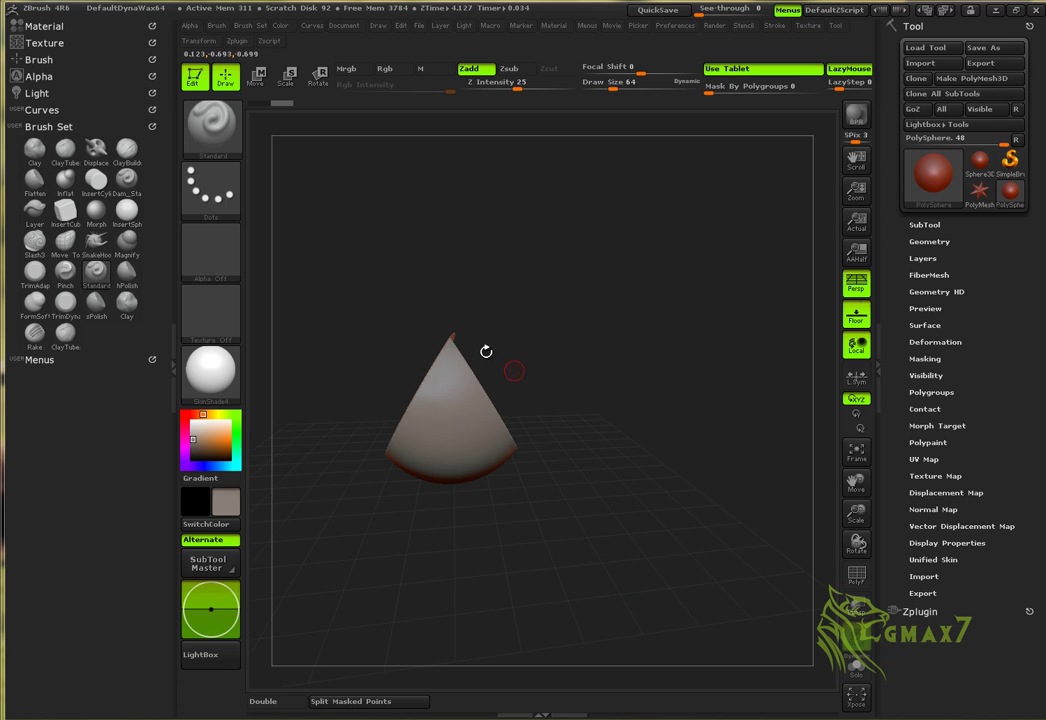
{"action": "left_click_drag", "start_coordinate": [486, 351], "coordinate": [603, 345]}
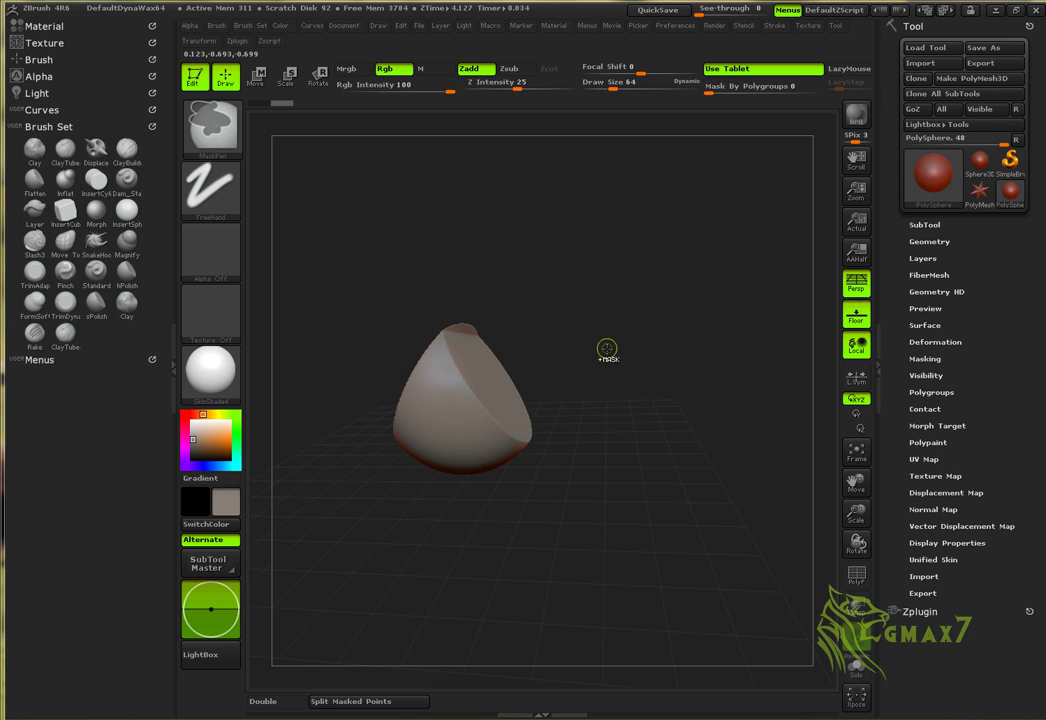
{"action": "left_click", "coordinate": [608, 345], "text": "ctrl+shift"}
{"action": "left_click_drag", "start_coordinate": [609, 343], "coordinate": [628, 289]}
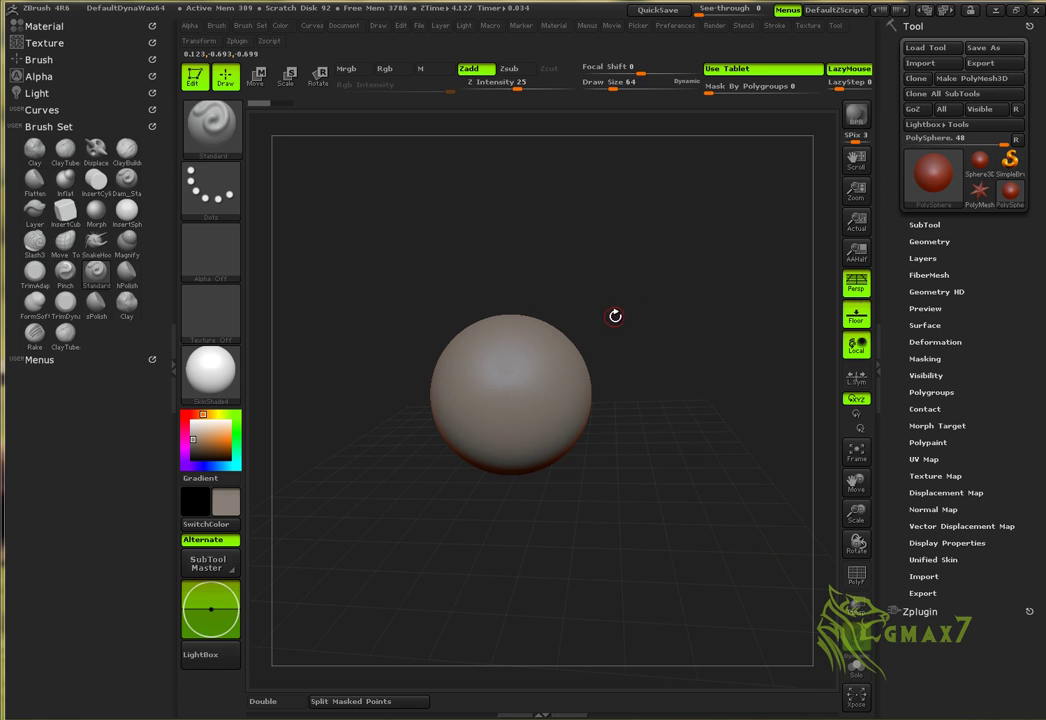
Clip the sphere along a second diagonal line, compare the shape with and without the cut, and leave the clip undone
{"action": "mouse_move", "coordinate": [505, 187]}
{"action": "left_mouse_down", "text": "ctrl+shift"}
{"action": "mouse_move", "coordinate": [640, 358]}
{"action": "mouse_move", "coordinate": [605, 398]}
{"action": "mouse_move", "coordinate": [588, 329]}
{"action": "mouse_move", "coordinate": [649, 236]}
{"action": "mouse_move", "coordinate": [546, 392]}
{"action": "mouse_move", "coordinate": [648, 276]}
{"action": "mouse_move", "coordinate": [621, 367]}
{"action": "mouse_move", "coordinate": [647, 343]}
{"action": "mouse_move", "coordinate": [612, 374]}
{"action": "mouse_move", "coordinate": [653, 363]}
{"action": "mouse_move", "coordinate": [672, 413]}
{"action": "mouse_move", "coordinate": [632, 421]}
{"action": "left_mouse_up", "text": "ctrl+shift"}
{"action": "key", "text": "ctrl+z"}
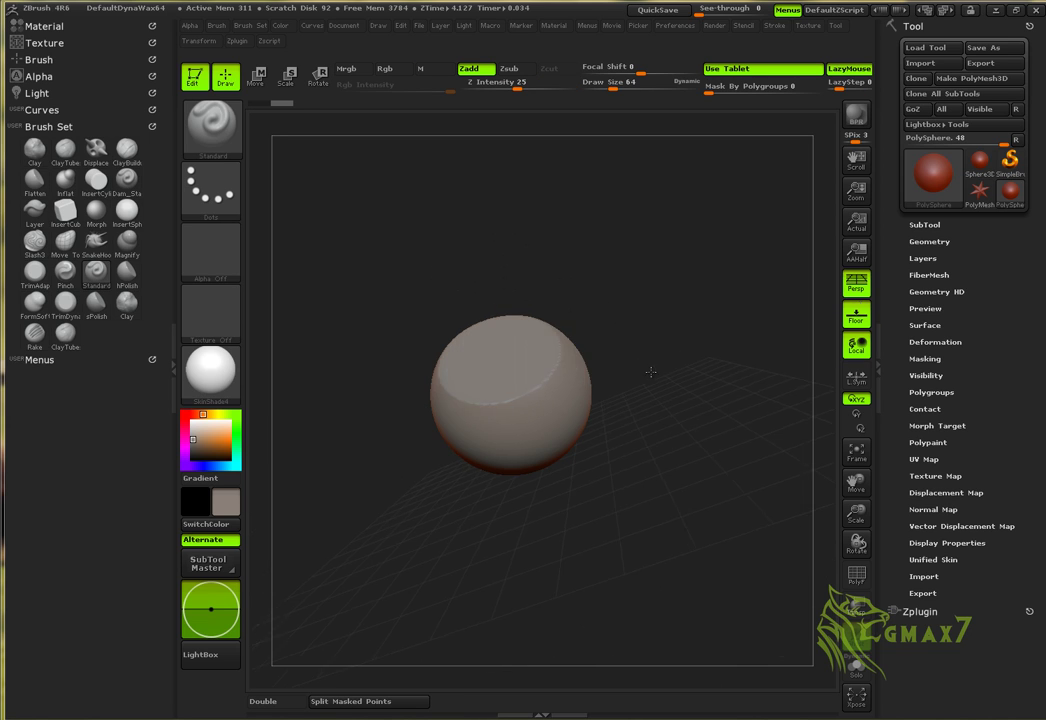
{"action": "key", "text": "ctrl+shift+z"}
{"action": "key", "text": "ctrl+z"}
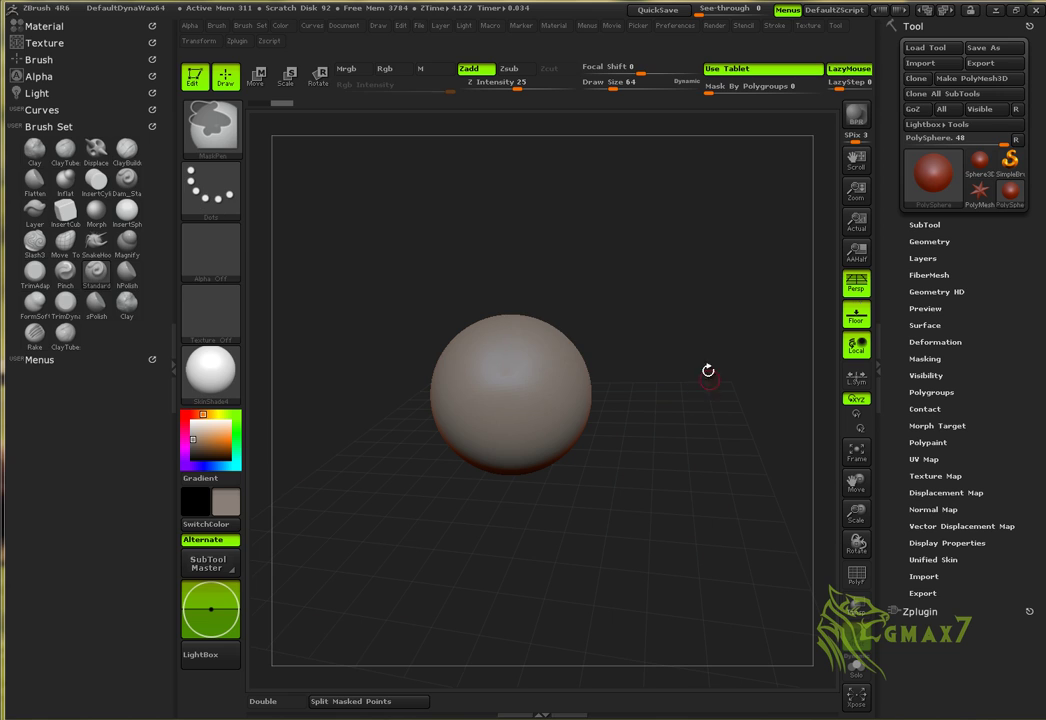
Clip the sphere along a steeper straight line across its far side, view the result, and undo the clip
{"action": "mouse_move", "coordinate": [712, 339]}
{"action": "left_mouse_down"}
{"action": "mouse_move", "coordinate": [675, 304]}
{"action": "mouse_move", "coordinate": [680, 319]}
{"action": "left_mouse_up"}
{"action": "key", "text": "ctrl+shift"}
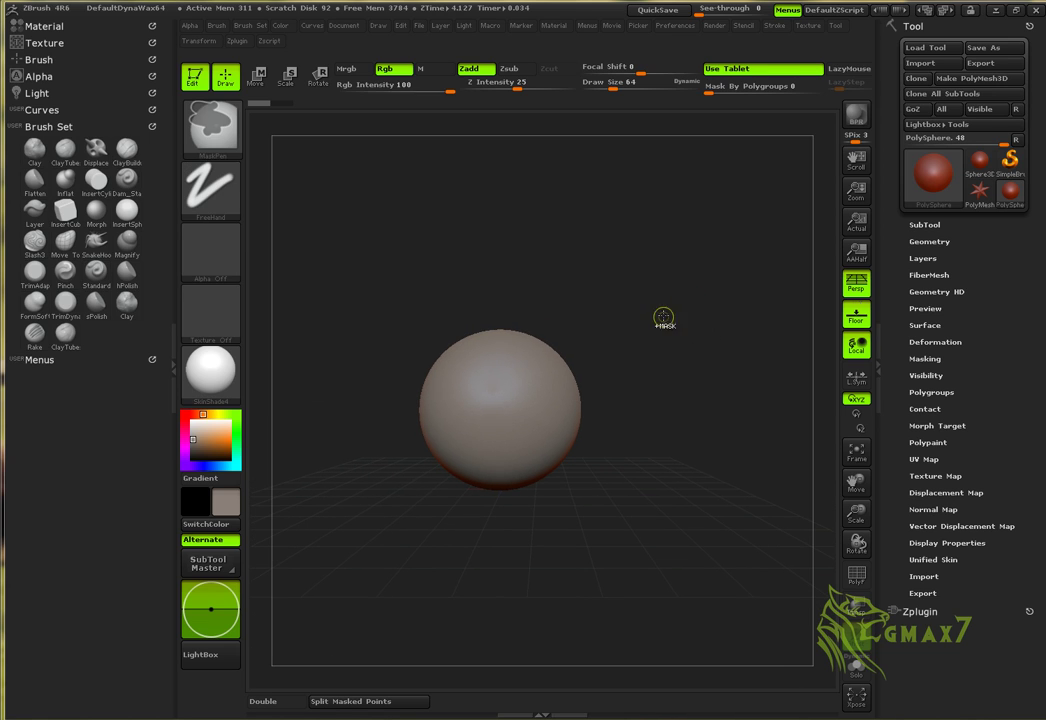
{"action": "key", "text": "ctrl+shift"}
{"action": "left_click_drag", "start_coordinate": [514, 181], "coordinate": [594, 453], "text": "ctrl+shift"}
{"action": "mouse_move", "coordinate": [723, 344]}
{"action": "left_mouse_down"}
{"action": "mouse_move", "coordinate": [677, 351]}
{"action": "mouse_move", "coordinate": [726, 352]}
{"action": "mouse_move", "coordinate": [649, 341]}
{"action": "left_mouse_up"}
{"action": "key", "text": "ctrl+z"}
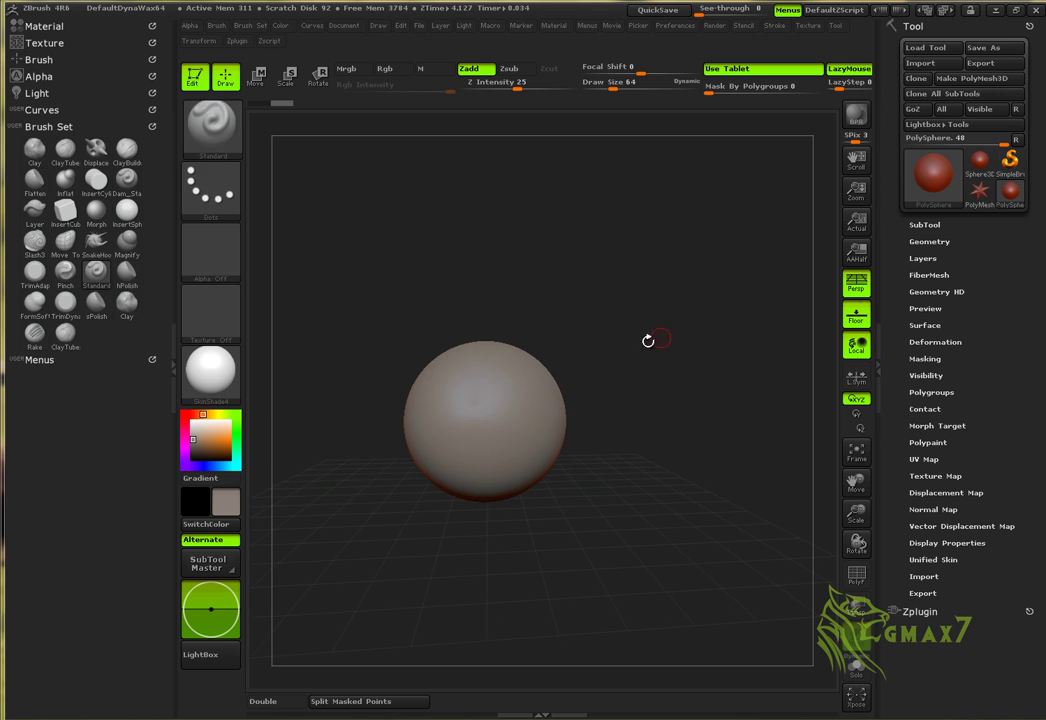
Clip the sphere with a bent, S-shaped curve starting at its upper left edge and ending beyond its lower right edge
{"action": "mouse_move", "coordinate": [432, 243]}
{"action": "left_mouse_down", "text": "ctrl+shift"}
{"action": "mouse_move", "coordinate": [563, 399]}
{"action": "mouse_move", "coordinate": [516, 322]}
{"action": "mouse_move", "coordinate": [556, 364]}
{"action": "mouse_move", "coordinate": [500, 272]}
{"action": "mouse_move", "coordinate": [490, 341]}
{"action": "mouse_move", "coordinate": [505, 390]}
{"action": "mouse_move", "coordinate": [486, 370]}
{"action": "mouse_move", "coordinate": [490, 380]}
{"action": "left_mouse_up", "text": "ctrl+shift"}
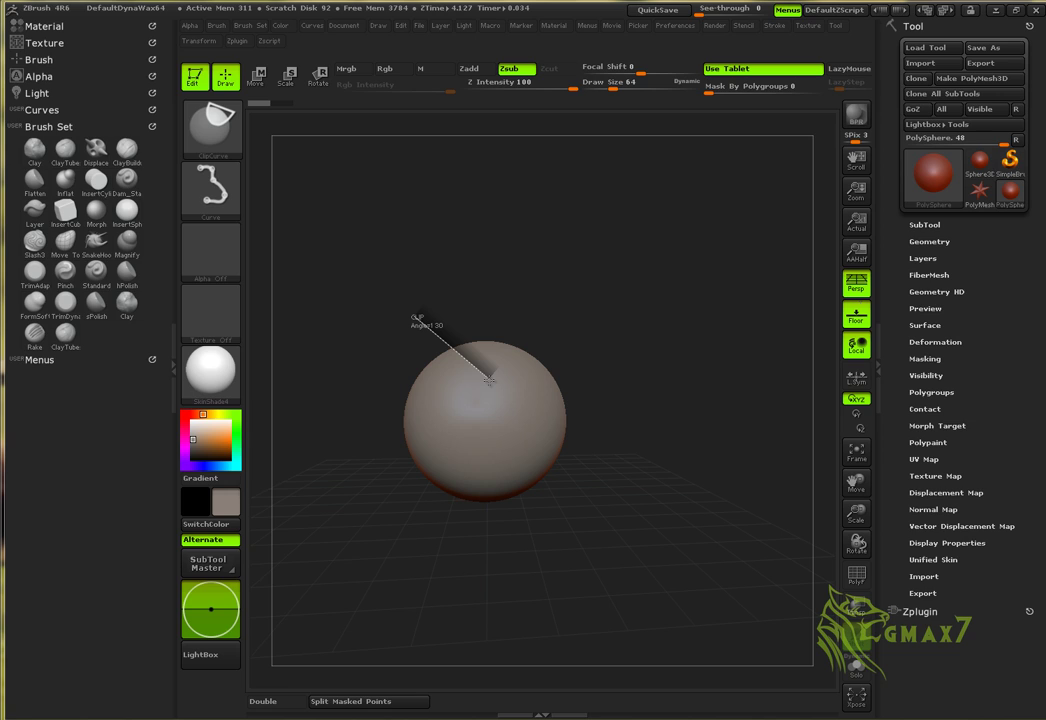
{"action": "left_click_drag", "start_coordinate": [489, 381], "coordinate": [494, 378], "text": "ctrl+shift"}
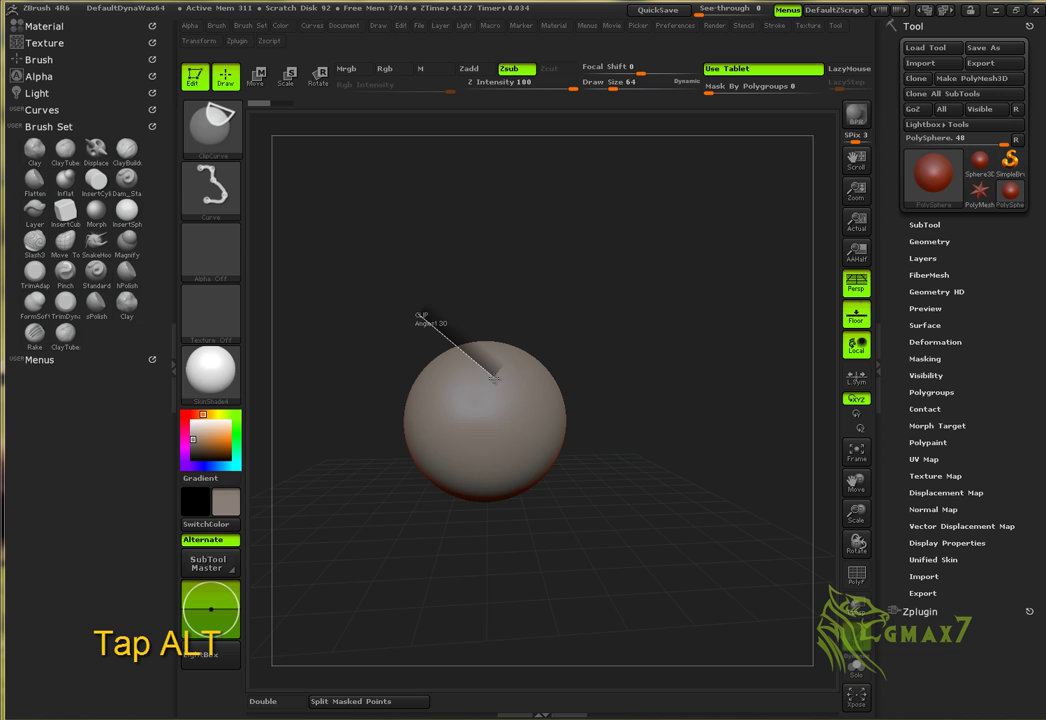
{"action": "mouse_move", "coordinate": [494, 378]}
{"action": "left_mouse_down", "text": "ctrl+shift"}
{"action": "mouse_move", "coordinate": [493, 472]}
{"action": "mouse_move", "coordinate": [481, 422]}
{"action": "mouse_move", "coordinate": [495, 409]}
{"action": "mouse_move", "coordinate": [528, 422]}
{"action": "mouse_move", "coordinate": [495, 362]}
{"action": "mouse_move", "coordinate": [480, 390]}
{"action": "mouse_move", "coordinate": [495, 367]}
{"action": "mouse_move", "coordinate": [500, 400]}
{"action": "left_mouse_up", "text": "ctrl+shift"}
{"action": "key", "text": "alt"}
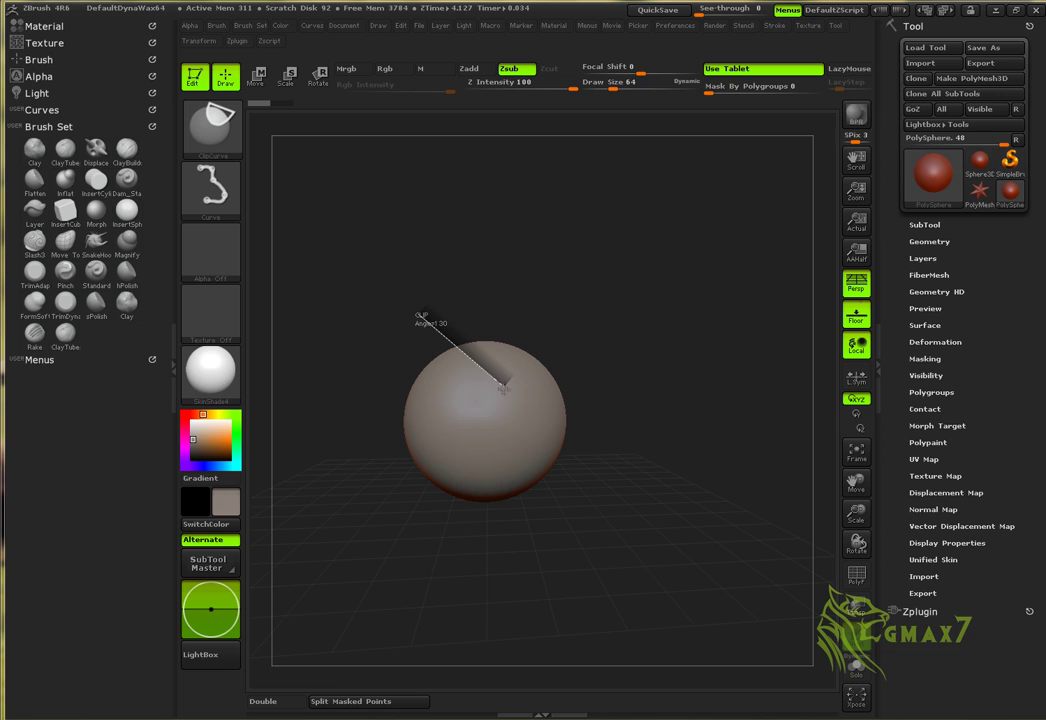
{"action": "left_click_drag", "start_coordinate": [498, 388], "coordinate": [494, 449], "text": "ctrl+shift"}
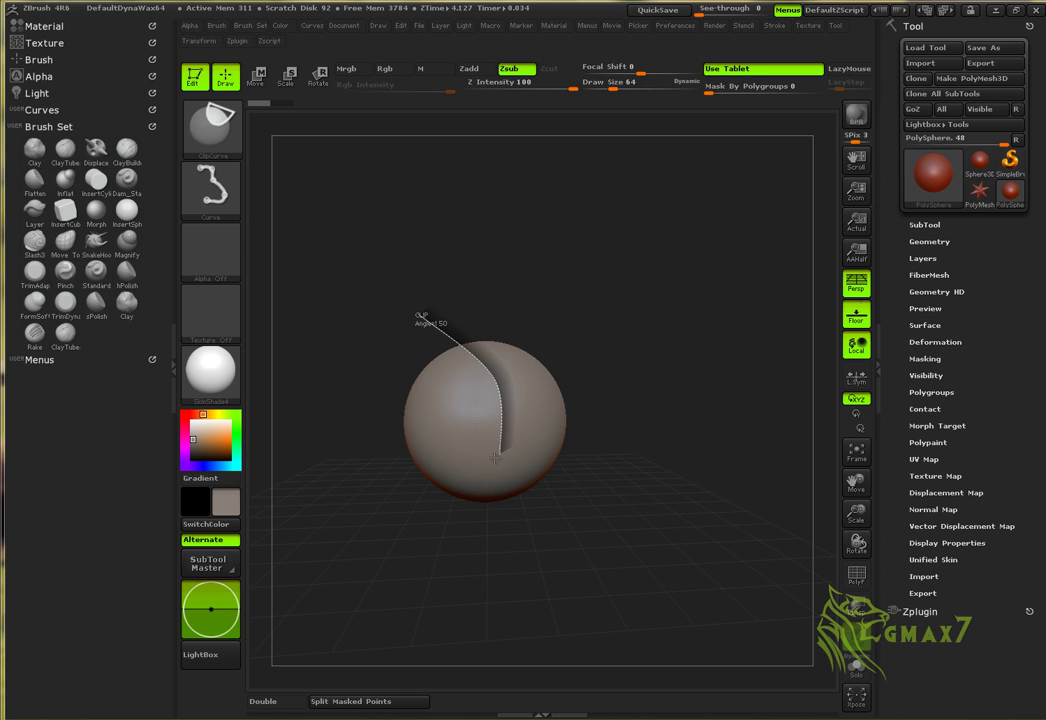
{"action": "left_click_drag", "start_coordinate": [494, 457], "coordinate": [522, 470], "text": "ctrl+shift"}
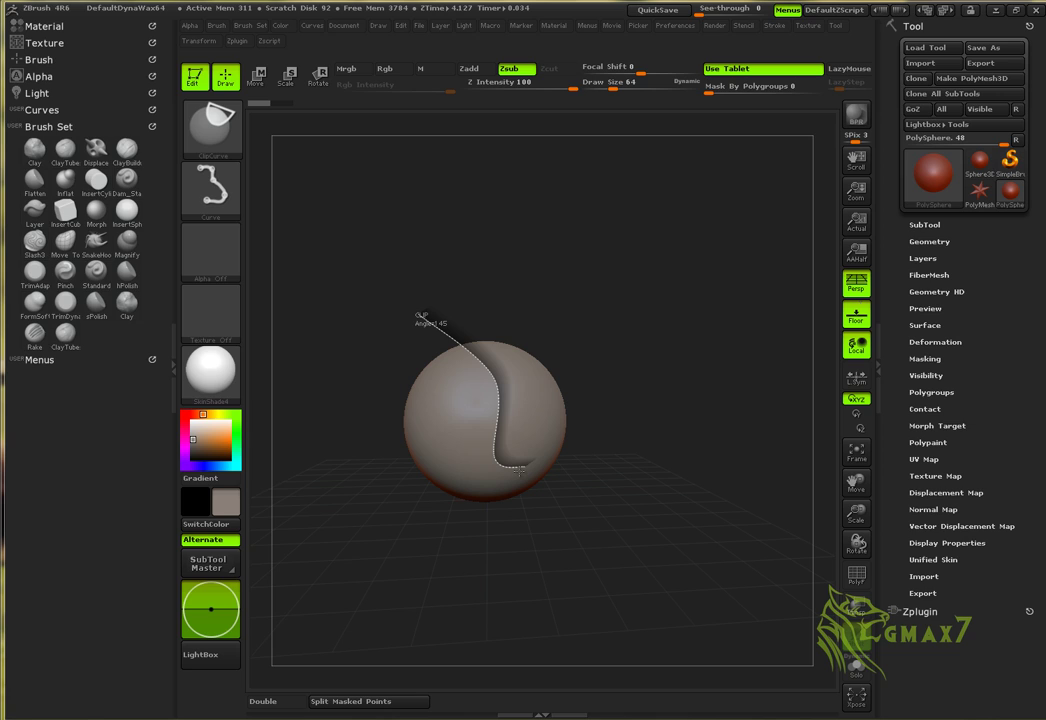
{"action": "left_click_drag", "start_coordinate": [520, 470], "coordinate": [521, 471], "text": "ctrl+shift"}
{"action": "left_click_drag", "start_coordinate": [525, 466], "coordinate": [532, 497], "text": "ctrl+shift"}
{"action": "mouse_move", "coordinate": [539, 449]}
{"action": "left_mouse_down", "text": "ctrl+shift"}
{"action": "mouse_move", "coordinate": [551, 458]}
{"action": "mouse_move", "coordinate": [605, 420]}
{"action": "mouse_move", "coordinate": [539, 524]}
{"action": "mouse_move", "coordinate": [558, 525]}
{"action": "mouse_move", "coordinate": [553, 516]}
{"action": "left_mouse_up", "text": "ctrl+shift"}
Inspect the S-shaped clip from another angle and undo it
{"action": "mouse_move", "coordinate": [670, 413]}
{"action": "left_mouse_down"}
{"action": "mouse_move", "coordinate": [635, 438]}
{"action": "mouse_move", "coordinate": [682, 444]}
{"action": "mouse_move", "coordinate": [639, 443]}
{"action": "left_mouse_up"}
{"action": "left_click_drag", "start_coordinate": [635, 344], "coordinate": [638, 406], "text": "alt"}
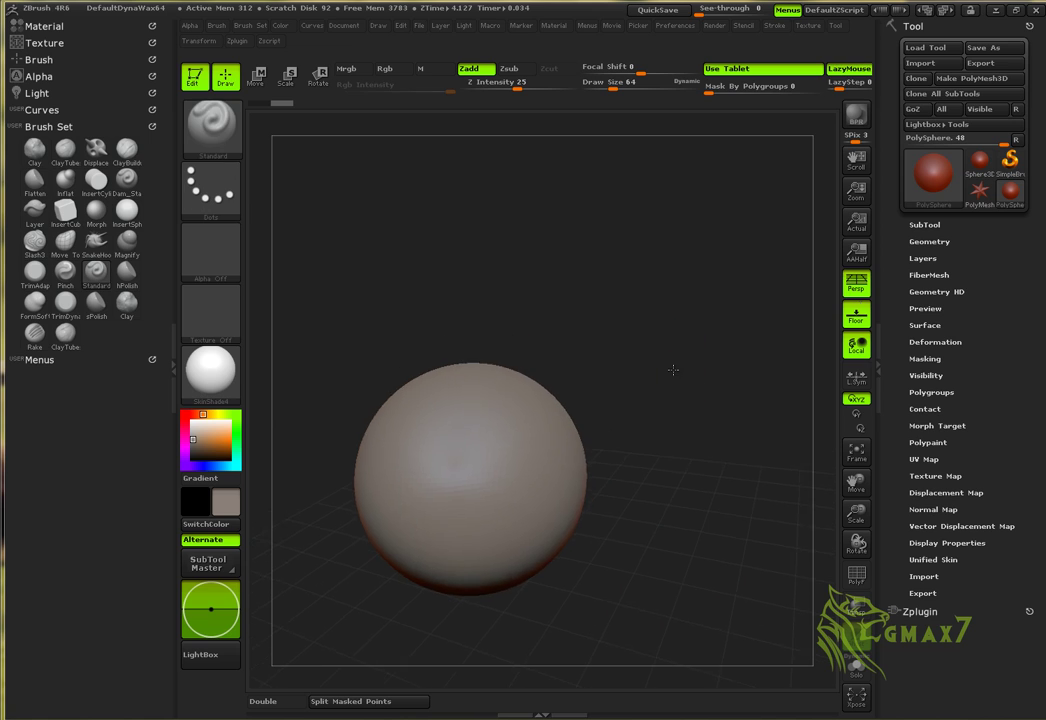
{"action": "left_click_drag", "start_coordinate": [673, 370], "coordinate": [651, 391], "text": "alt"}
{"action": "key", "text": "ctrl+z"}
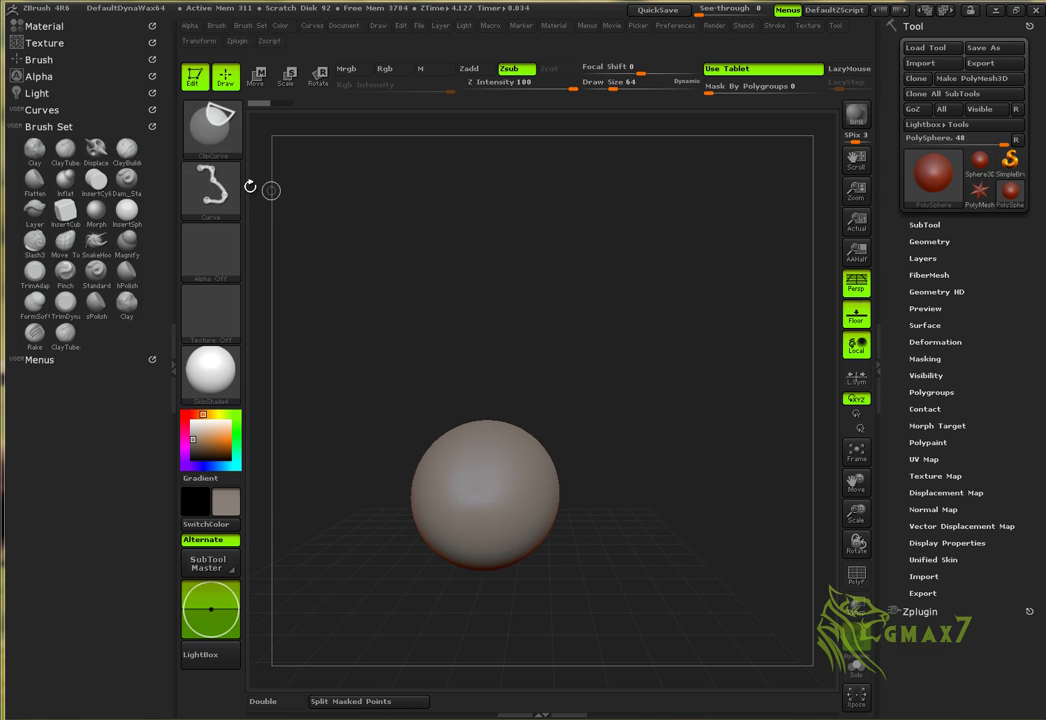
Slice the sphere with the SliceCurve brush along an S-shaped curve from its upper left edge to its lower right edge
{"action": "left_click", "coordinate": [211, 127], "text": "ctrl+shift"}
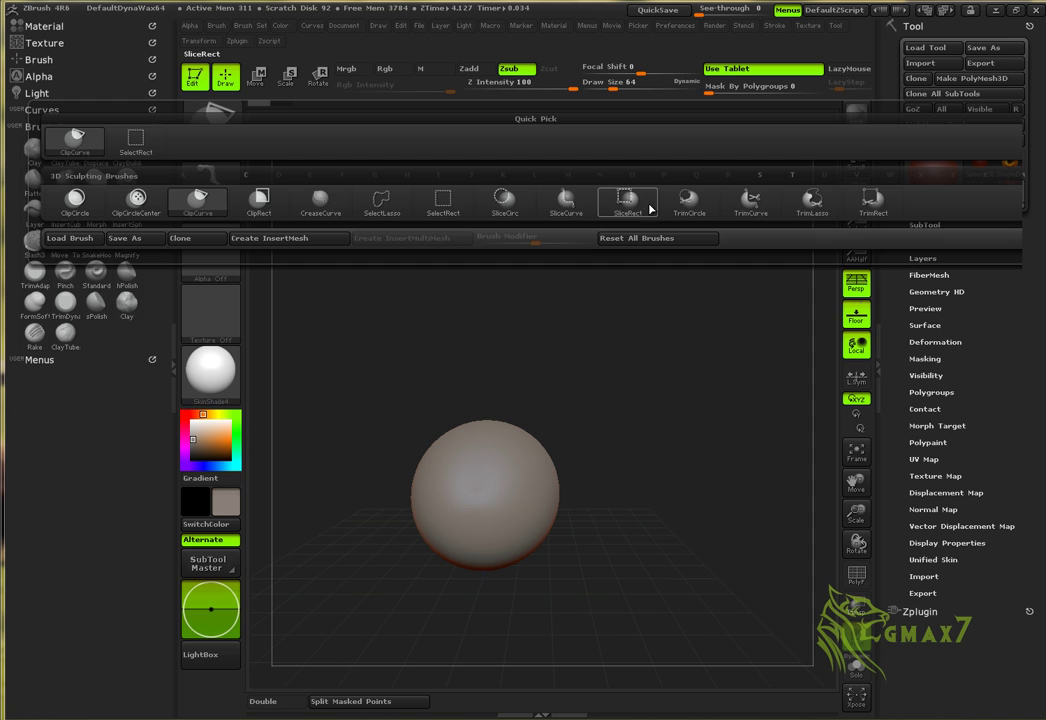
{"action": "left_click", "coordinate": [568, 207], "text": "ctrl+shift"}
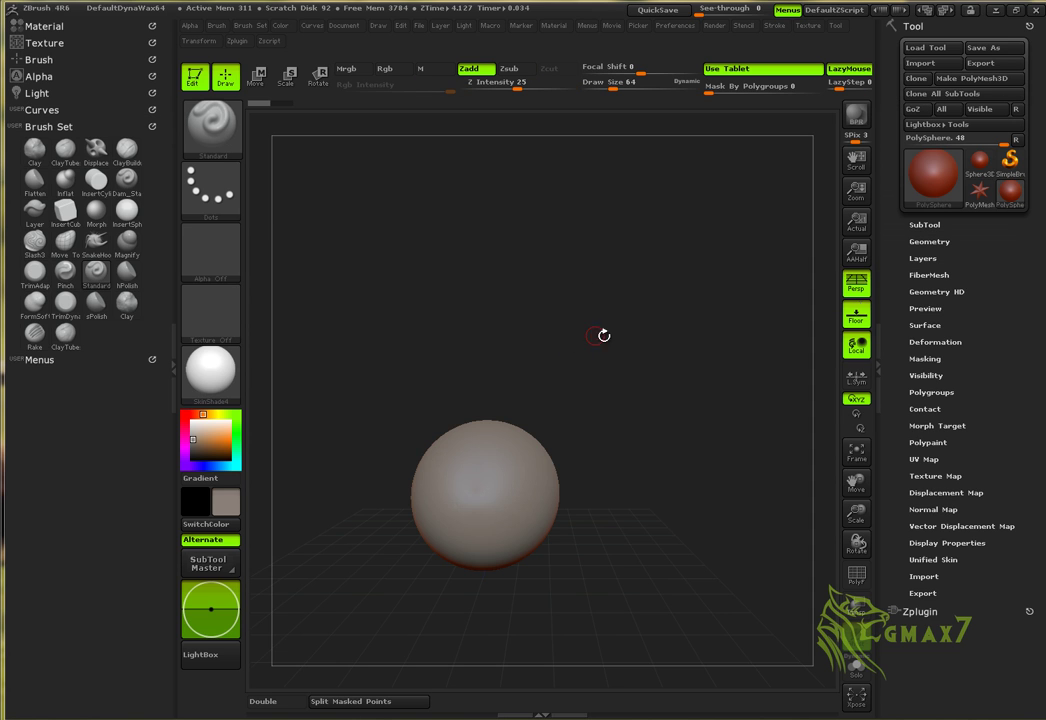
{"action": "mouse_move", "coordinate": [602, 334]}
{"action": "left_mouse_down", "text": "alt"}
{"action": "mouse_move", "coordinate": [567, 341]}
{"action": "mouse_move", "coordinate": [602, 305]}
{"action": "mouse_move", "coordinate": [616, 320]}
{"action": "left_mouse_up", "text": "alt"}
{"action": "key", "text": "ctrl+shift"}
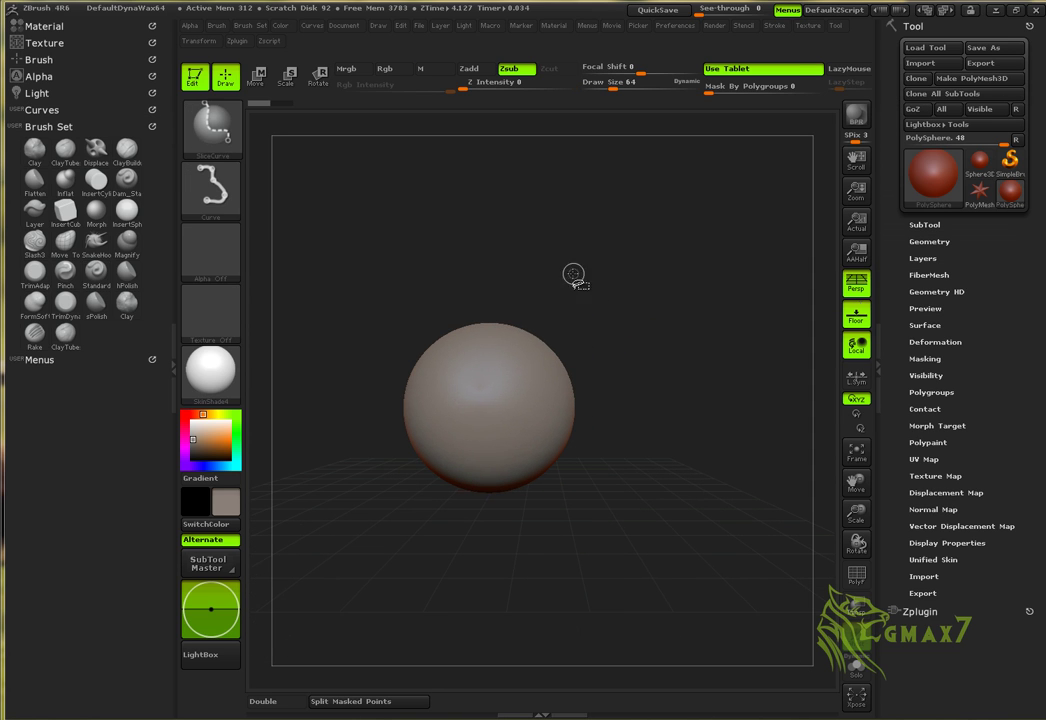
{"action": "left_click_drag", "start_coordinate": [348, 280], "coordinate": [465, 379], "text": "ctrl+shift"}
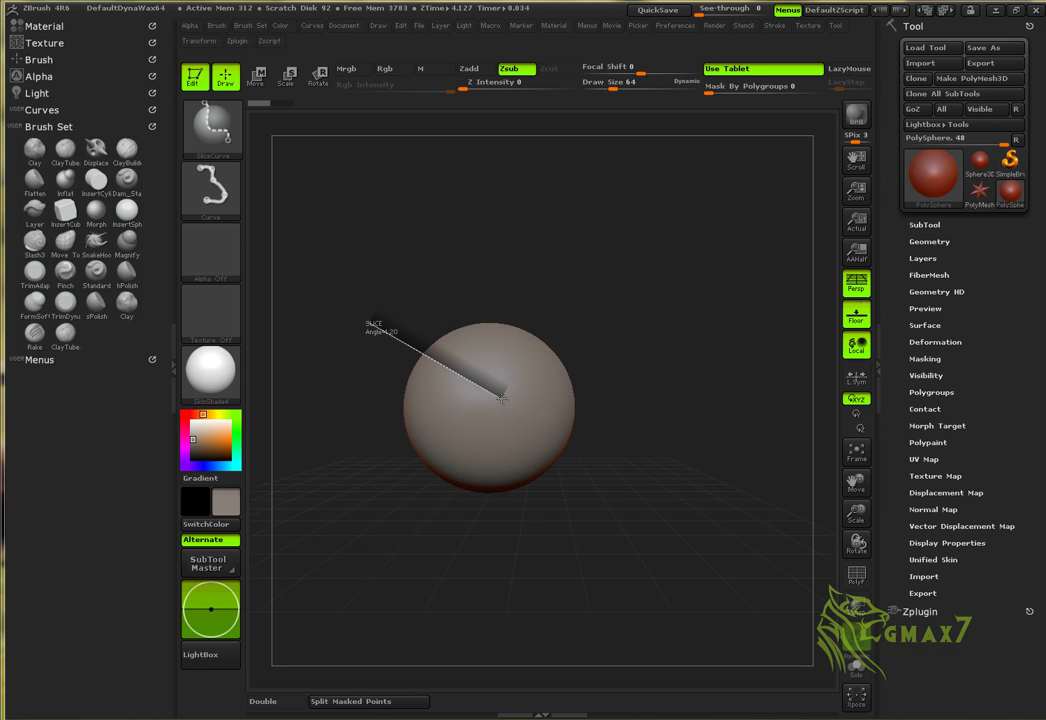
{"action": "left_click_drag", "start_coordinate": [501, 398], "coordinate": [478, 445], "text": "ctrl+shift"}
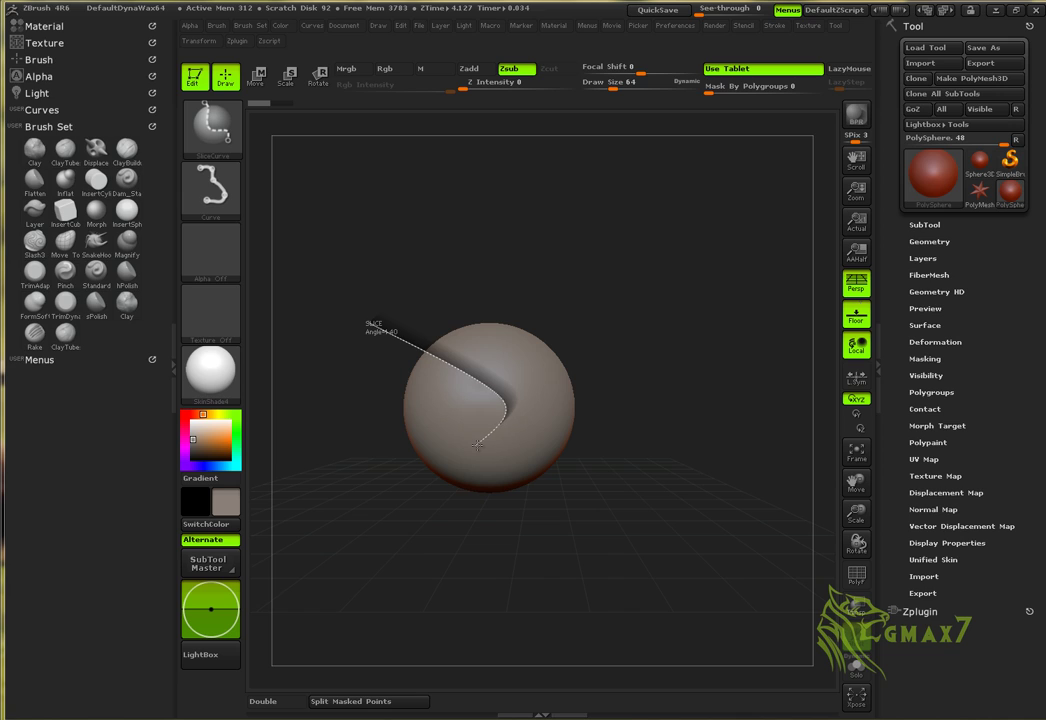
{"action": "mouse_move", "coordinate": [477, 445]}
{"action": "left_mouse_down", "text": "ctrl+shift"}
{"action": "mouse_move", "coordinate": [490, 442]}
{"action": "mouse_move", "coordinate": [481, 458]}
{"action": "mouse_move", "coordinate": [583, 506]}
{"action": "left_mouse_up", "text": "ctrl+shift"}
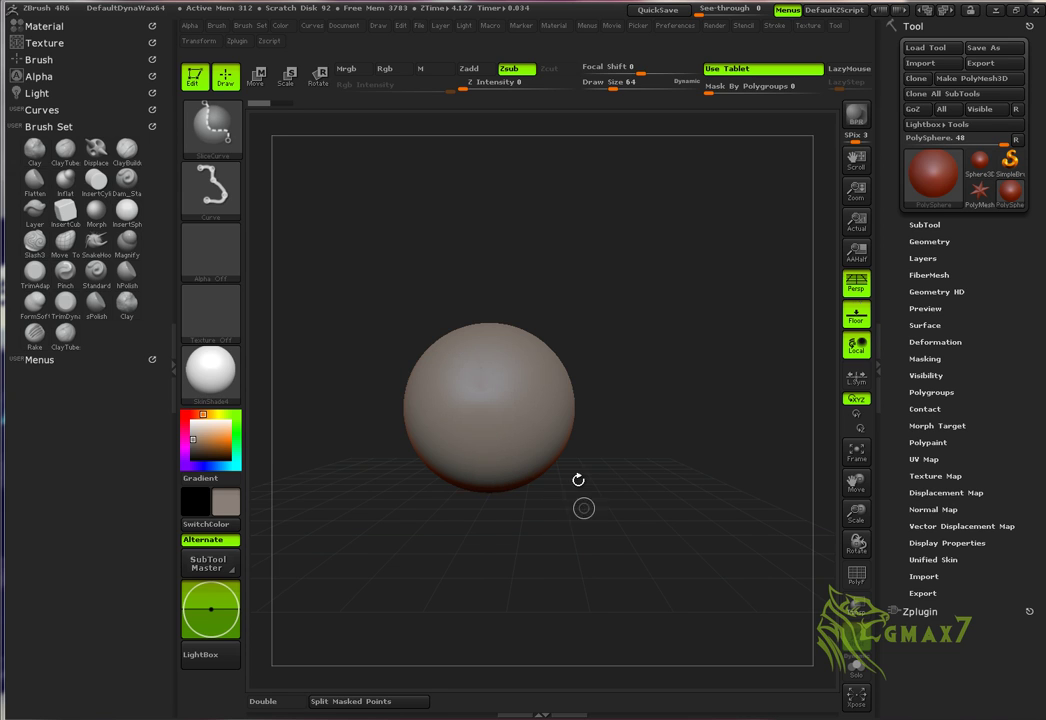
Turn on the PolyF display to show the polygroups on both sides of the sphere's slice
{"action": "mouse_move", "coordinate": [661, 376]}
{"action": "left_mouse_down", "text": "alt"}
{"action": "mouse_move", "coordinate": [640, 346]}
{"action": "mouse_move", "coordinate": [602, 399]}
{"action": "mouse_move", "coordinate": [629, 302]}
{"action": "left_mouse_up", "text": "alt"}
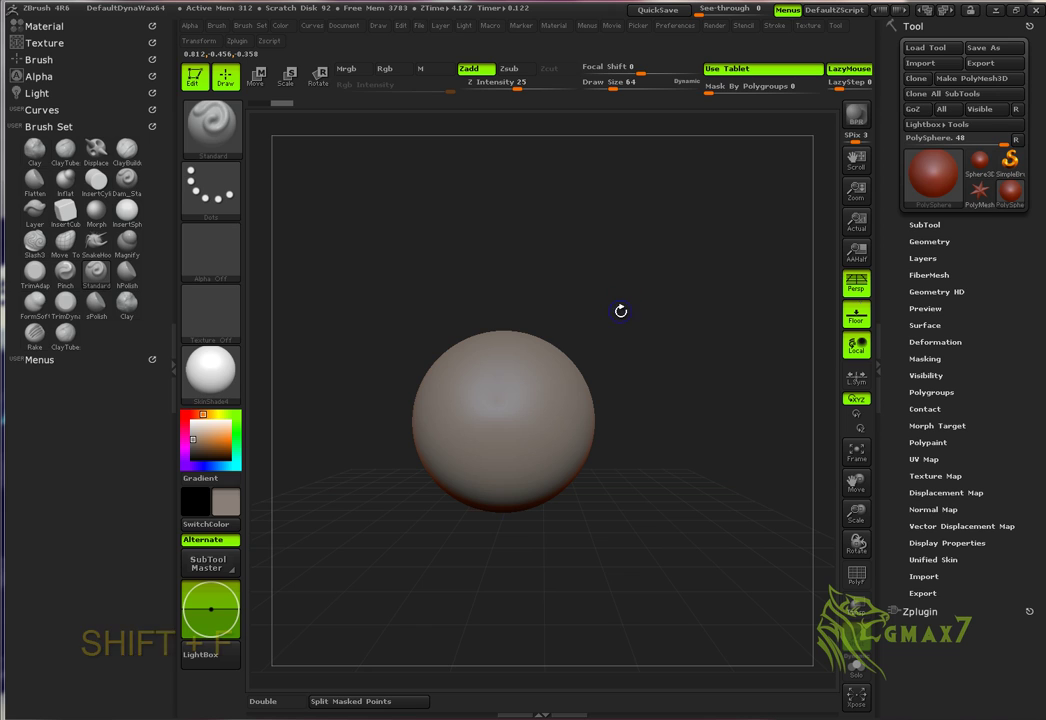
{"action": "key", "text": "shift+f"}
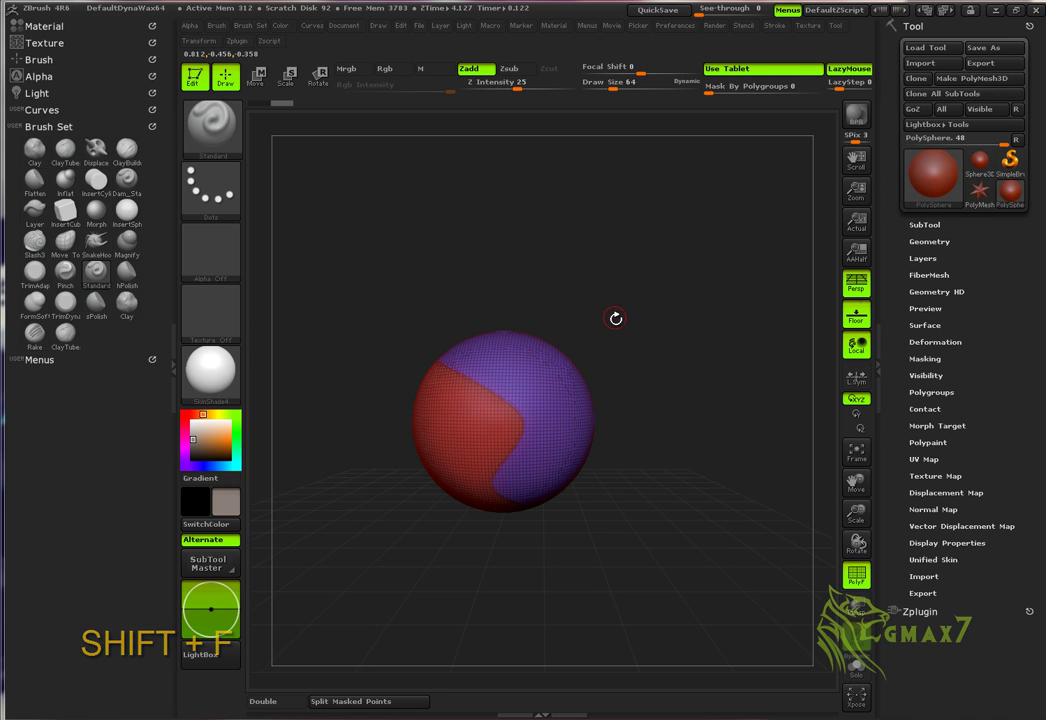
{"action": "left_click_drag", "start_coordinate": [678, 324], "coordinate": [626, 333], "text": "alt"}
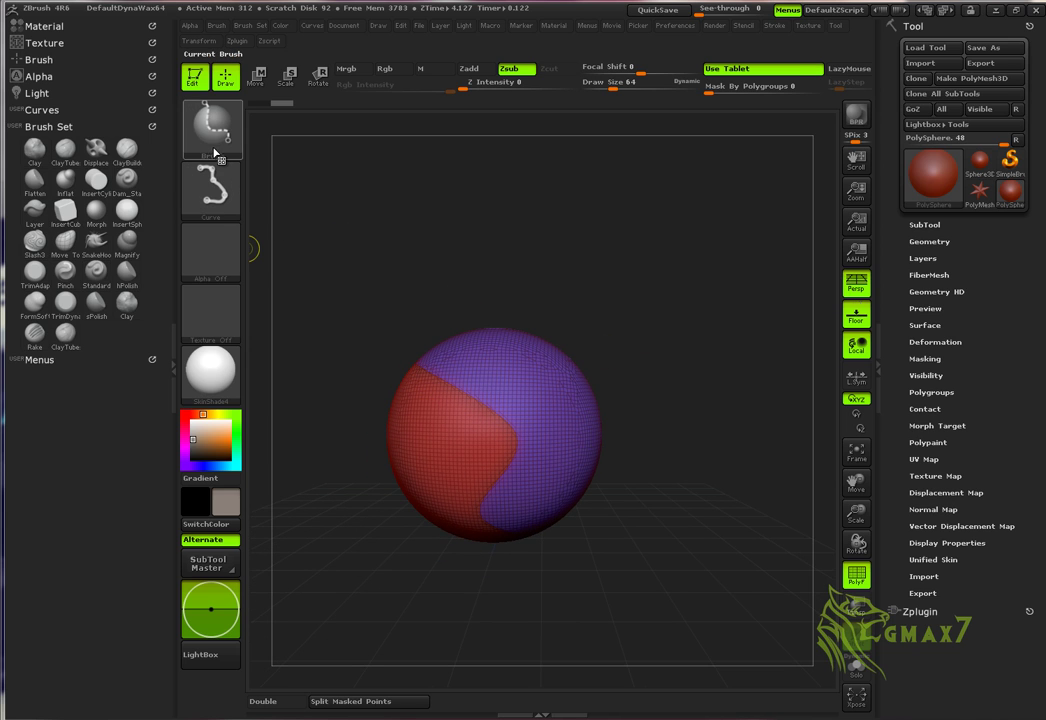
Isolate the sphere's purple polygroup and turn on Double display for the remaining shell
{"action": "left_click", "coordinate": [214, 152]}
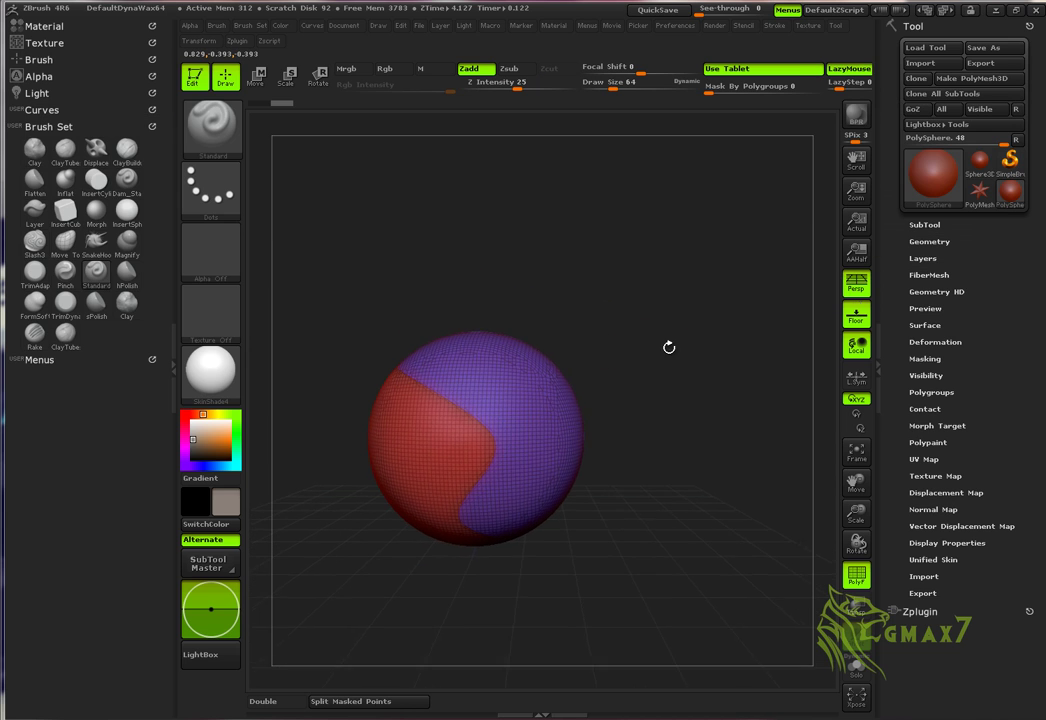
{"action": "mouse_move", "coordinate": [670, 343]}
{"action": "left_mouse_down"}
{"action": "mouse_move", "coordinate": [623, 297]}
{"action": "mouse_move", "coordinate": [665, 304]}
{"action": "mouse_move", "coordinate": [581, 384]}
{"action": "left_mouse_up"}
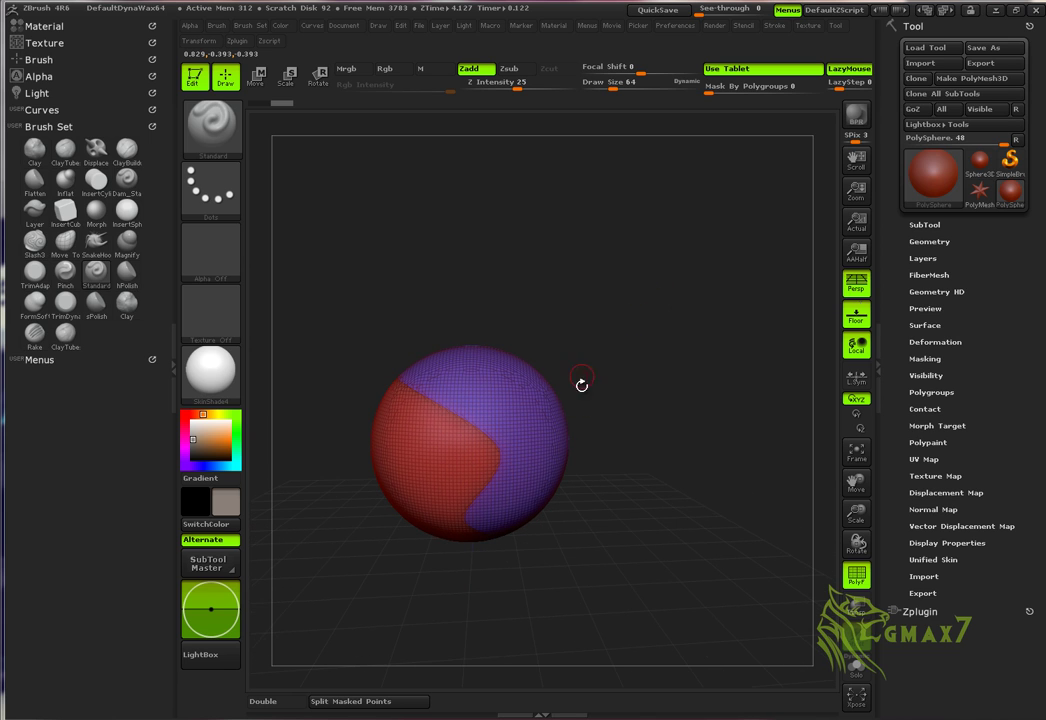
{"action": "mouse_move", "coordinate": [659, 304]}
{"action": "left_mouse_down"}
{"action": "mouse_move", "coordinate": [635, 327]}
{"action": "mouse_move", "coordinate": [602, 412]}
{"action": "left_mouse_up"}
{"action": "key", "text": "ctrl+shift"}
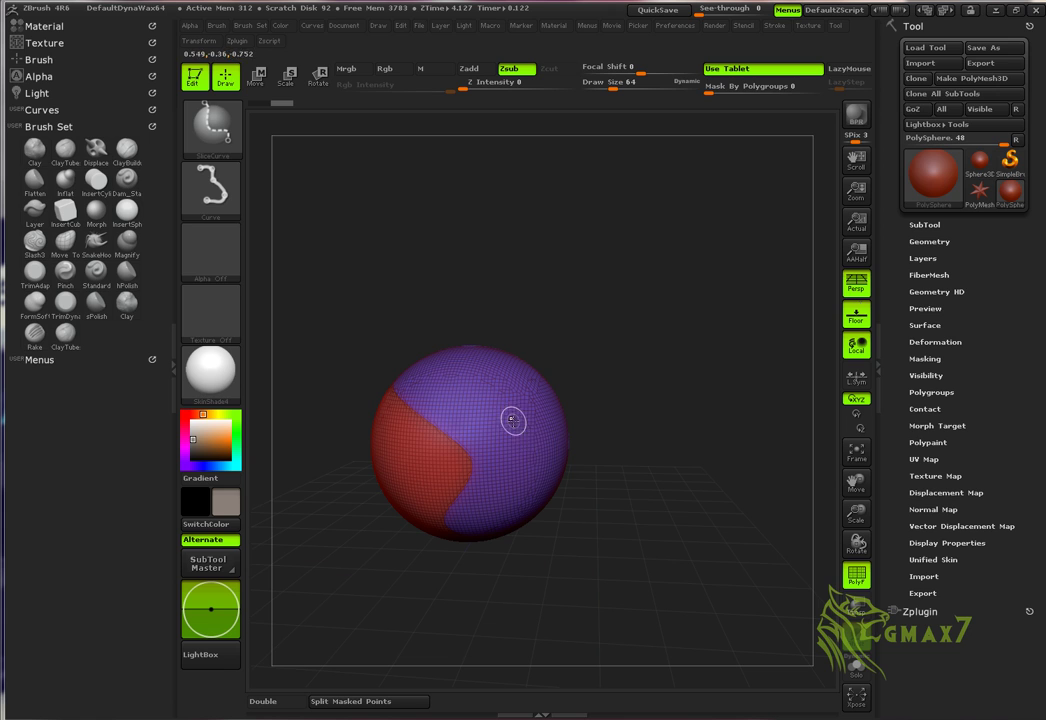
{"action": "left_click", "coordinate": [512, 420], "text": "ctrl+shift"}
{"action": "left_click_drag", "start_coordinate": [626, 369], "coordinate": [658, 353]}
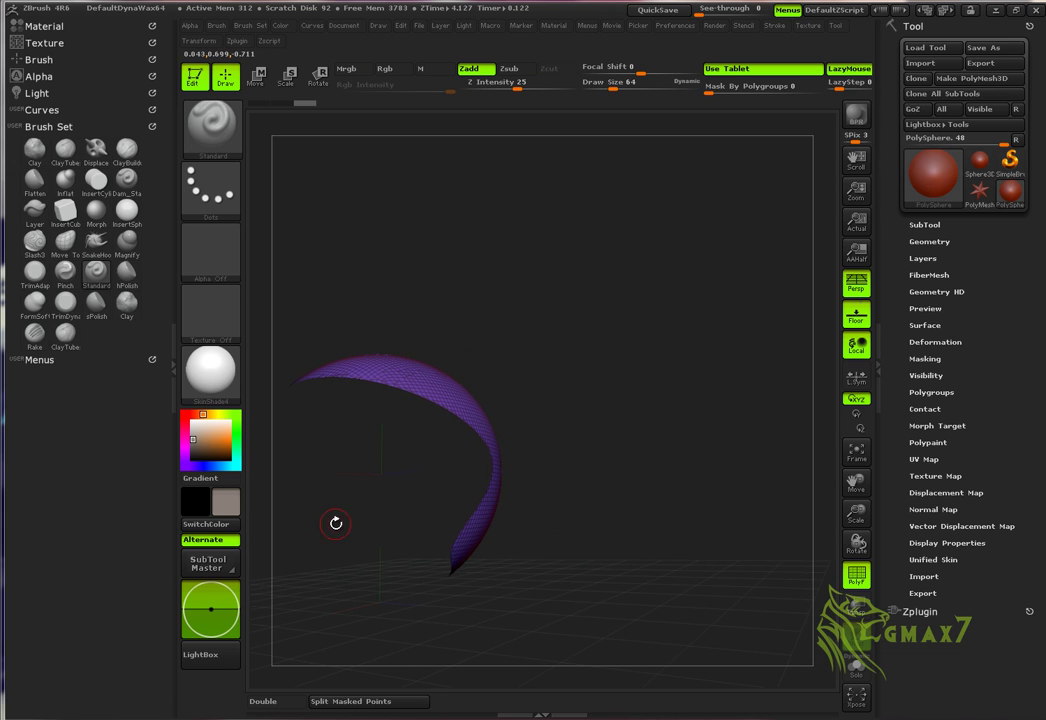
{"action": "left_click", "coordinate": [279, 701]}
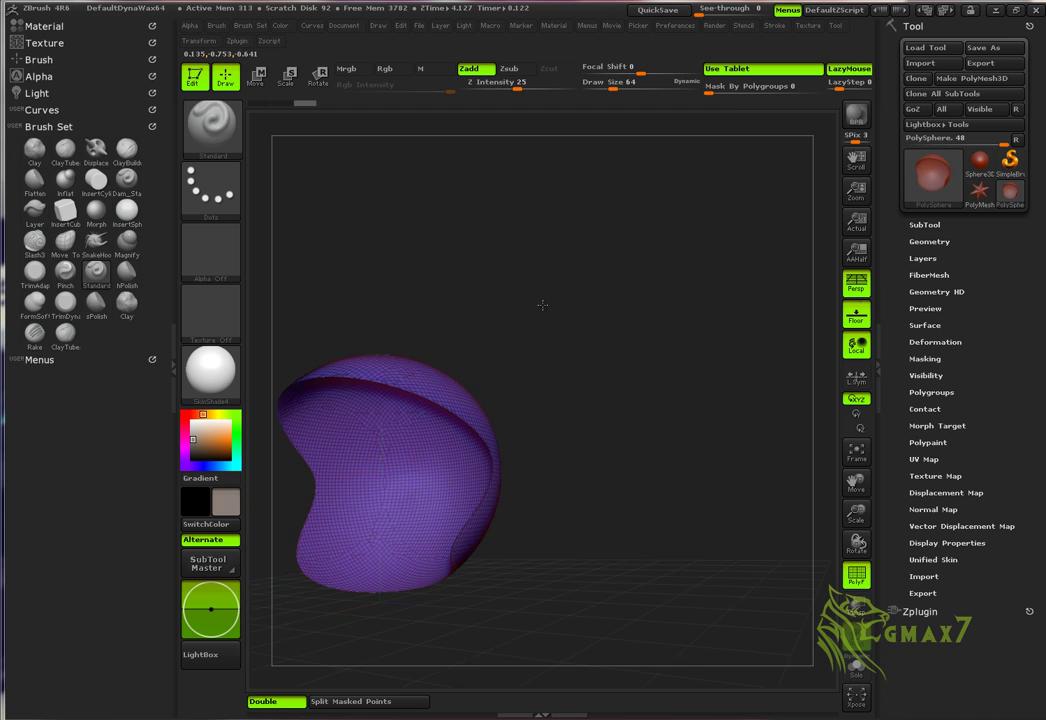
Mask the isolated purple polygroup and bring the rest of the sphere back into view
{"action": "mouse_move", "coordinate": [542, 305]}
{"action": "left_mouse_down"}
{"action": "mouse_move", "coordinate": [637, 297]}
{"action": "mouse_move", "coordinate": [684, 376]}
{"action": "left_mouse_up"}
{"action": "key", "text": "ctrl"}
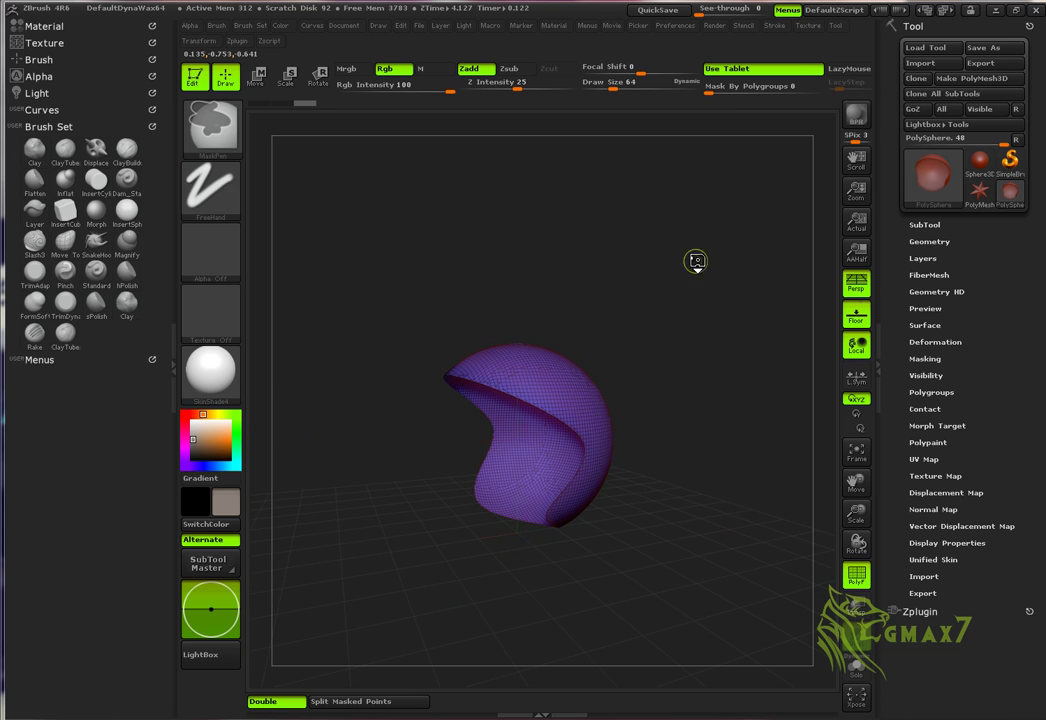
{"action": "left_click_drag", "start_coordinate": [696, 258], "coordinate": [348, 571], "text": "ctrl"}
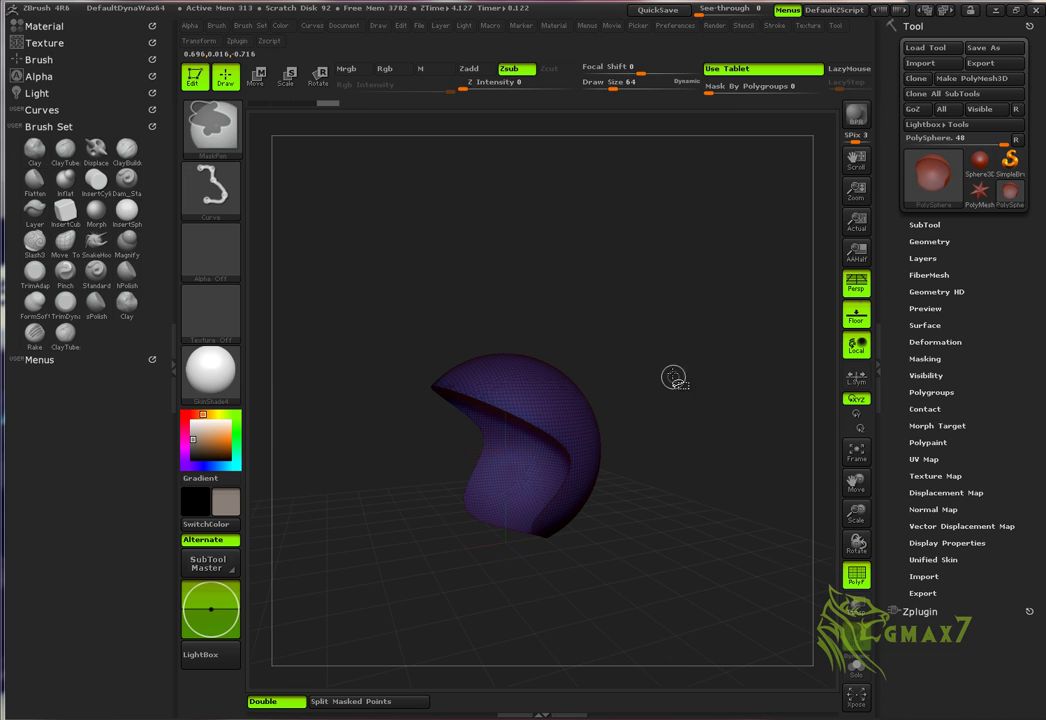
{"action": "key", "text": "ctrl+shift"}
{"action": "left_click", "coordinate": [674, 355], "text": "ctrl+shift"}
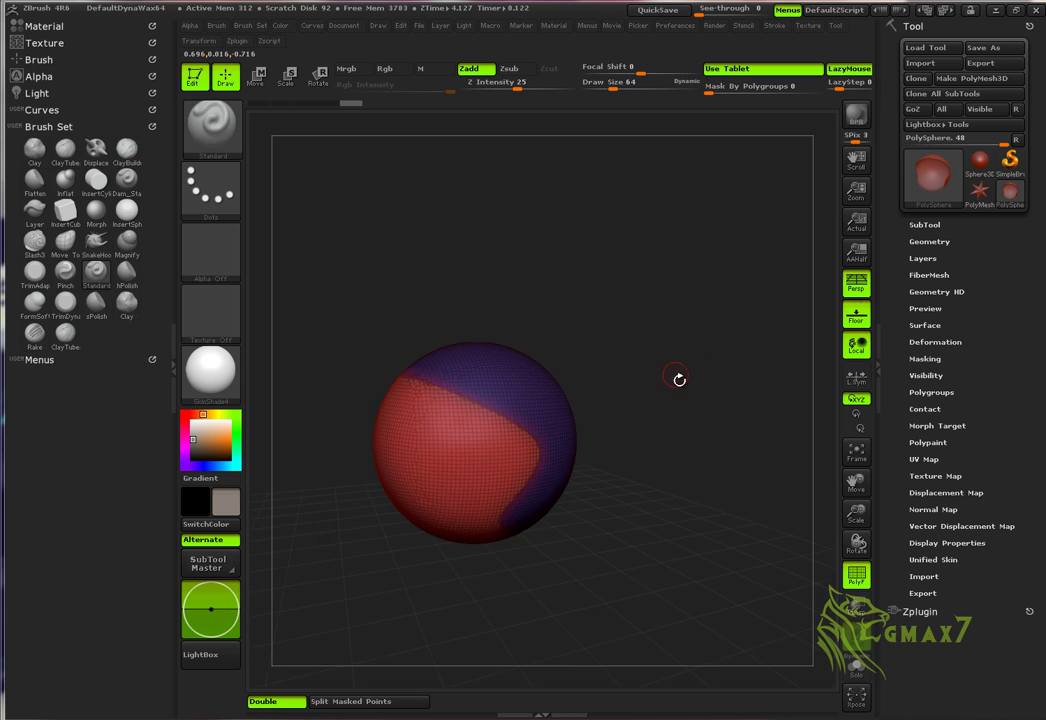
Shrink the unmasked red part of the sphere with the Size deformation, clear the mask and inspect the stepped edge
{"action": "left_click", "coordinate": [935, 342]}
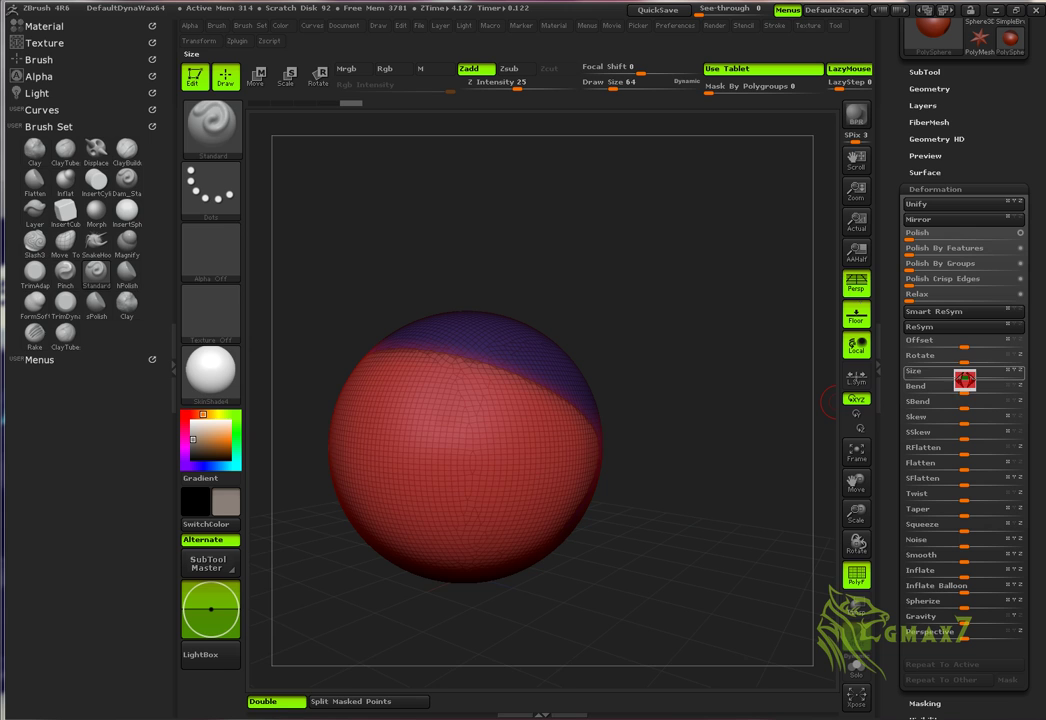
{"action": "left_click_drag", "start_coordinate": [962, 374], "coordinate": [945, 381]}
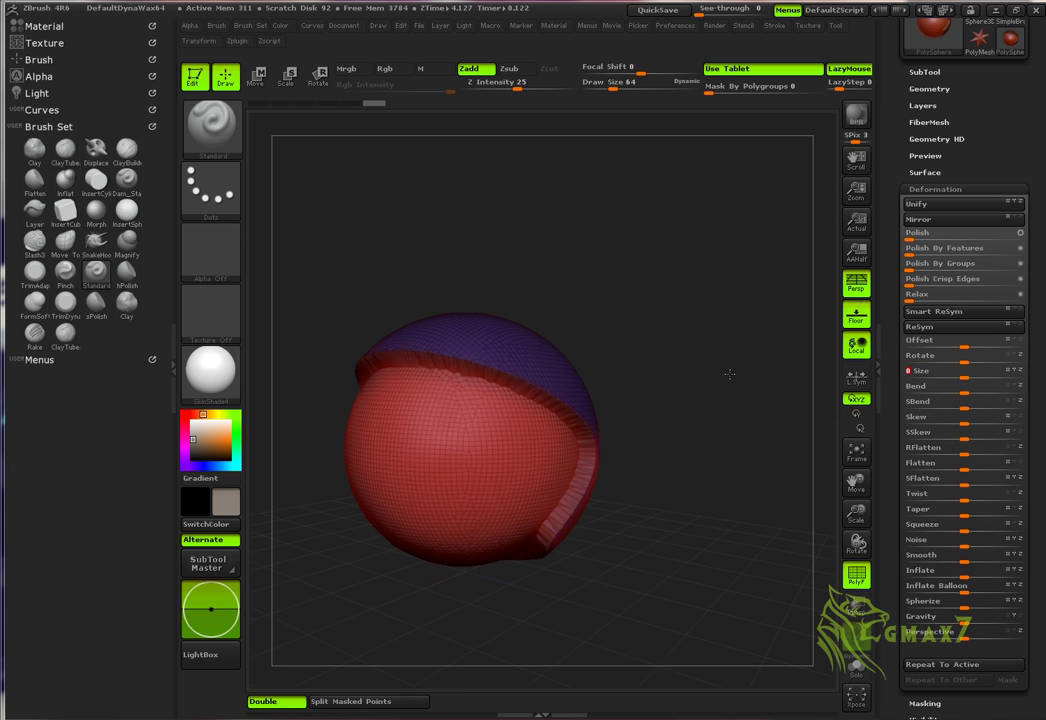
{"action": "left_click_drag", "start_coordinate": [729, 374], "coordinate": [703, 316], "text": "alt"}
{"action": "left_click_drag", "start_coordinate": [636, 364], "coordinate": [637, 320]}
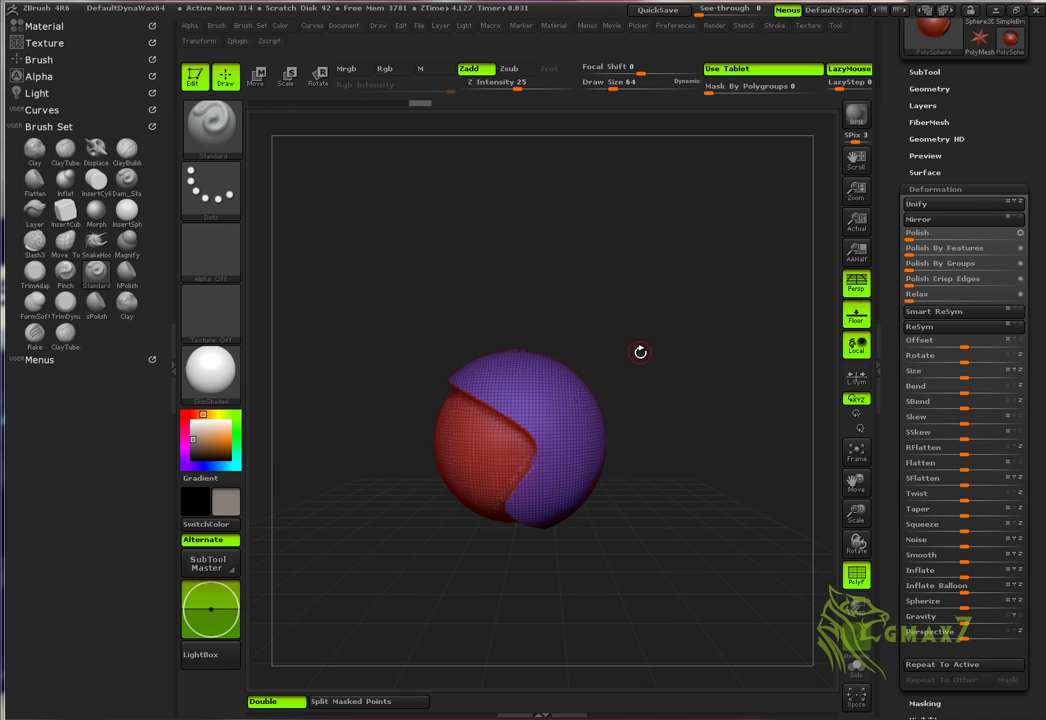
Undo the size change, the masking and the slice back to the uncut sphere
{"action": "key", "text": "ctrl+z"}
{"action": "key", "text": "ctrl+z"}
{"action": "key", "text": "ctrl+z"}
{"action": "key", "text": "ctrl+z"}
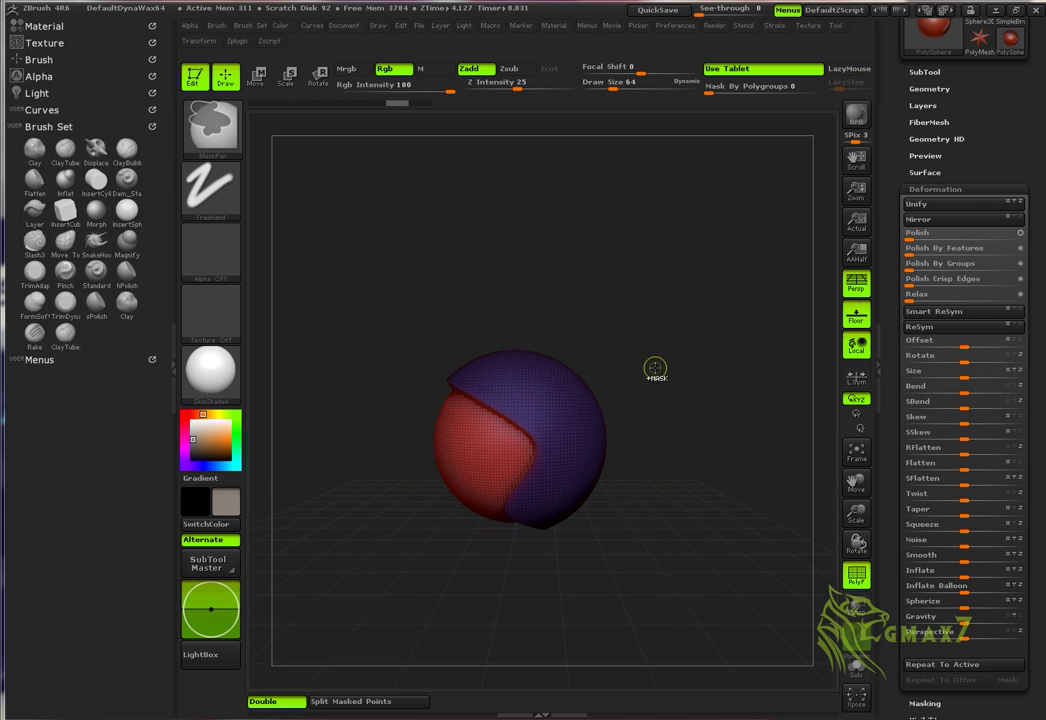
{"action": "left_click", "coordinate": [656, 368], "text": "ctrl+shift"}
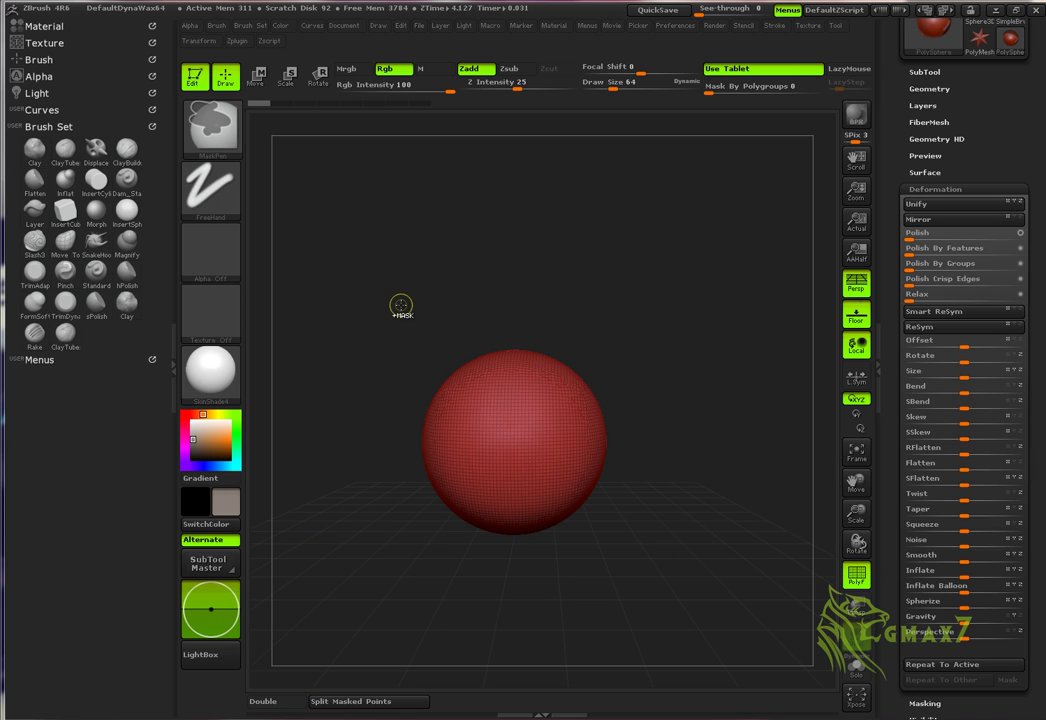
Clip a flat face off the sphere's upper right side with the ClipCurve brush and inspect it from another angle
{"action": "left_click", "coordinate": [221, 134], "text": "ctrl+shift"}
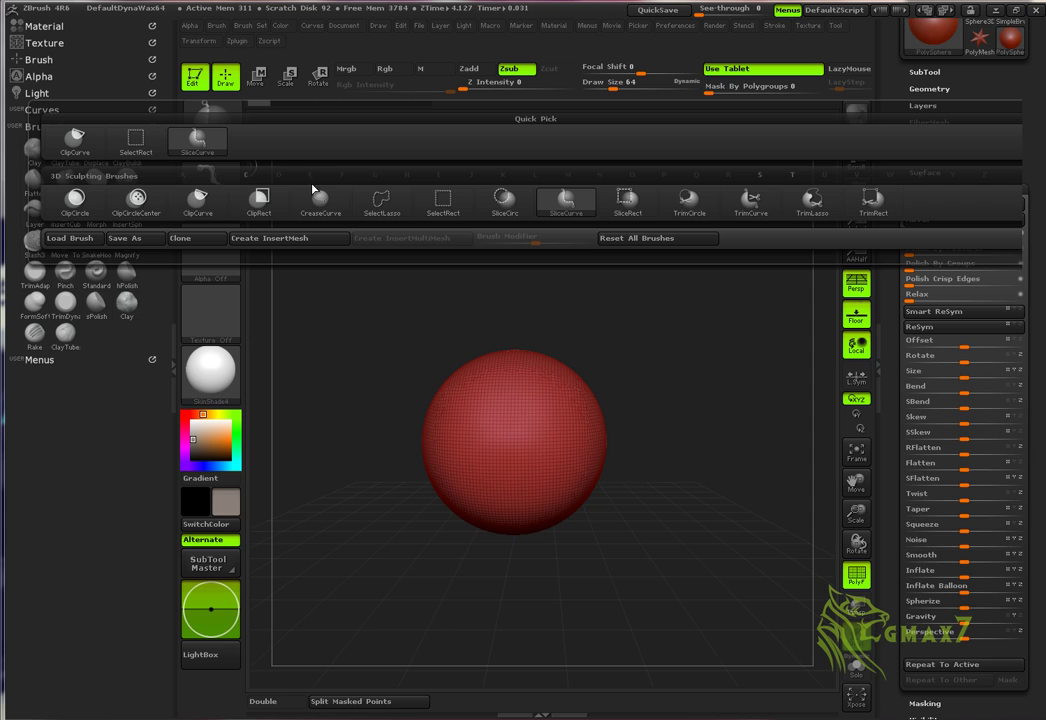
{"action": "left_click", "coordinate": [211, 209]}
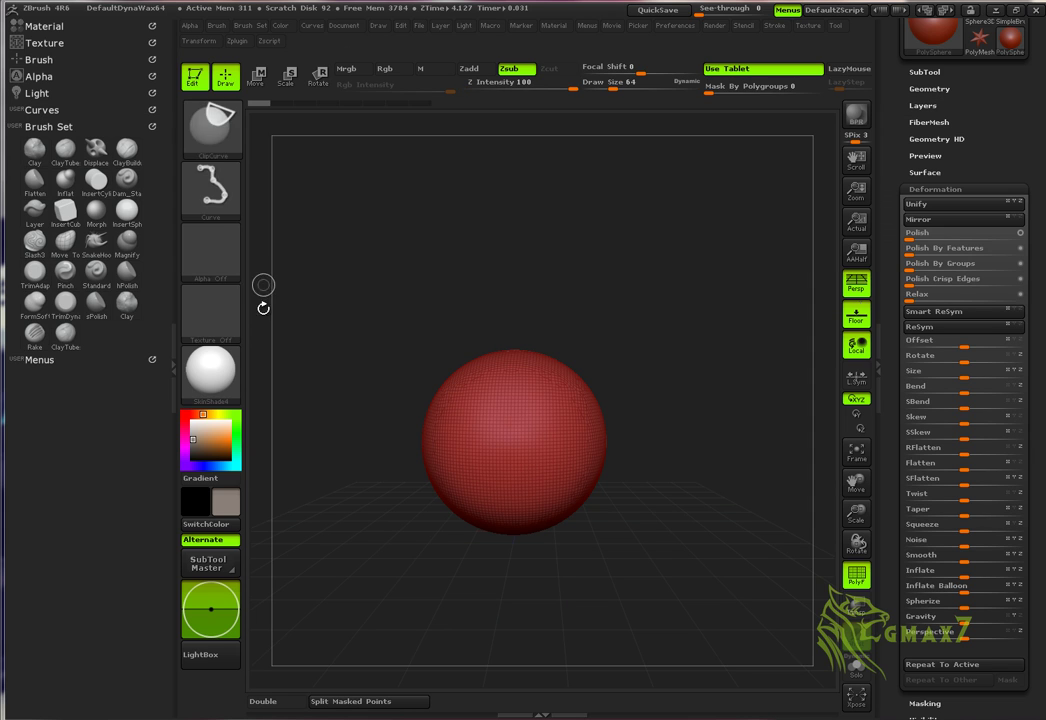
{"action": "left_click_drag", "start_coordinate": [621, 294], "coordinate": [576, 295], "text": "alt"}
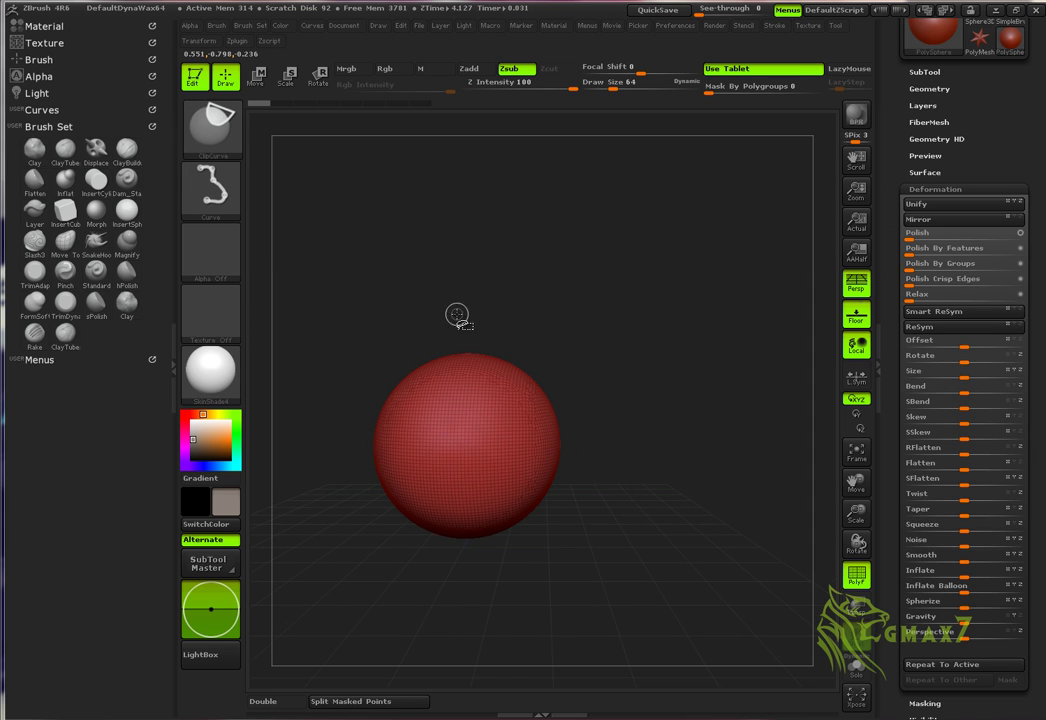
{"action": "mouse_move", "coordinate": [420, 232]}
{"action": "left_mouse_down", "text": "ctrl+shift"}
{"action": "mouse_move", "coordinate": [543, 367]}
{"action": "mouse_move", "coordinate": [521, 367]}
{"action": "mouse_move", "coordinate": [544, 460]}
{"action": "mouse_move", "coordinate": [563, 470]}
{"action": "mouse_move", "coordinate": [565, 420]}
{"action": "mouse_move", "coordinate": [526, 367]}
{"action": "left_mouse_up", "text": "ctrl+shift"}
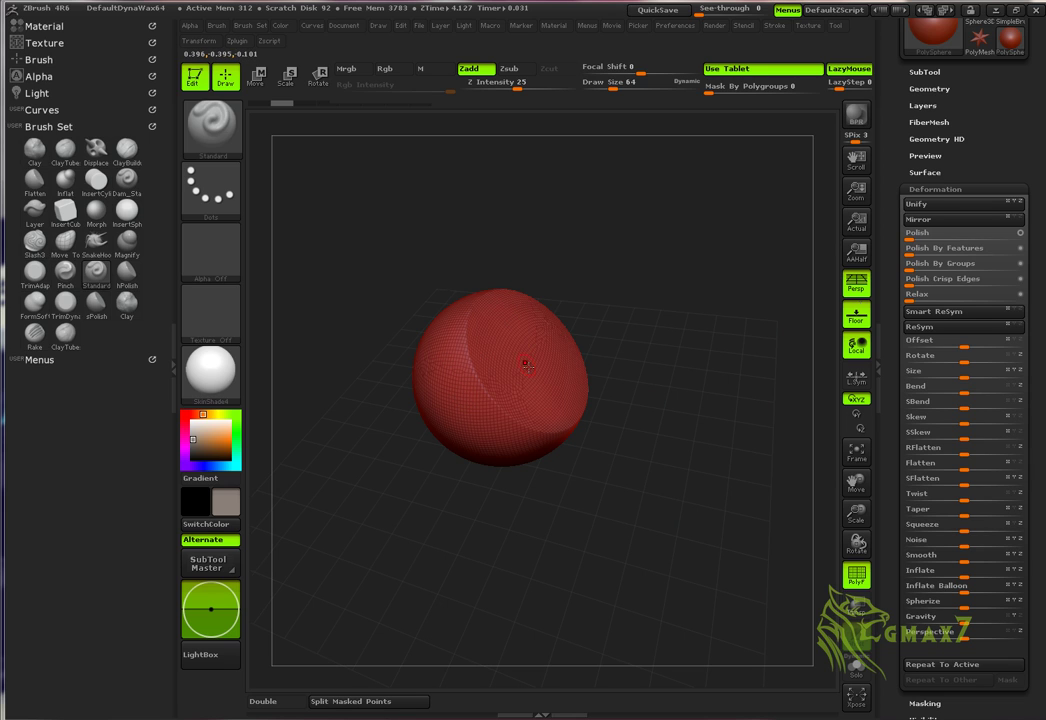
{"action": "left_click_drag", "start_coordinate": [525, 365], "coordinate": [611, 340]}
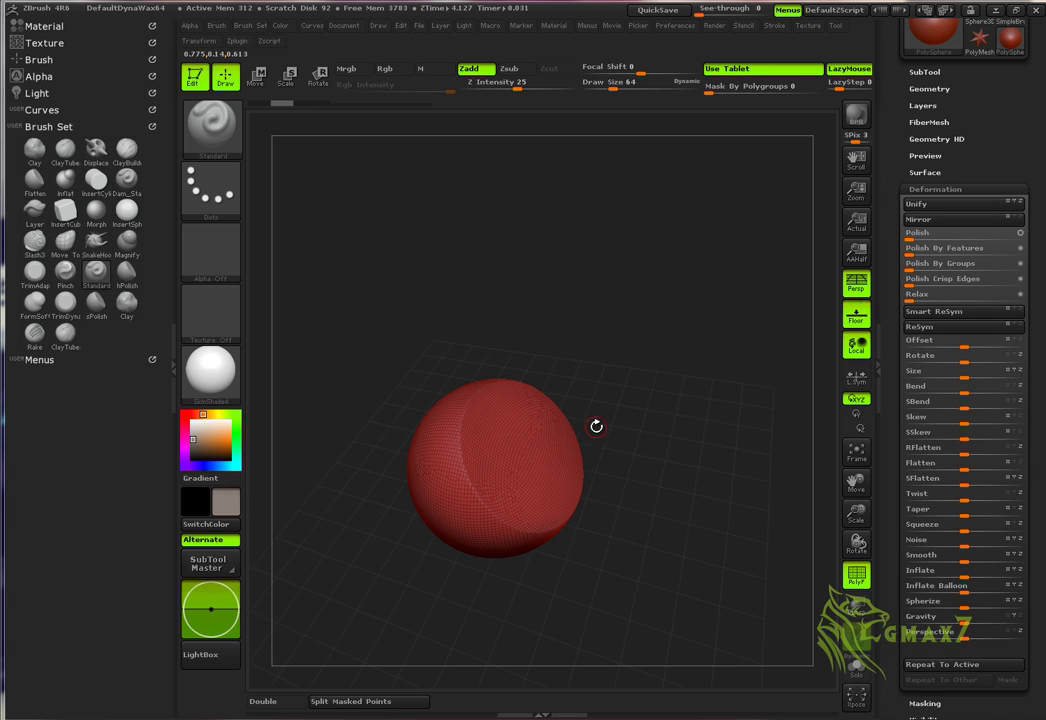
{"action": "left_click_drag", "start_coordinate": [655, 378], "coordinate": [595, 352]}
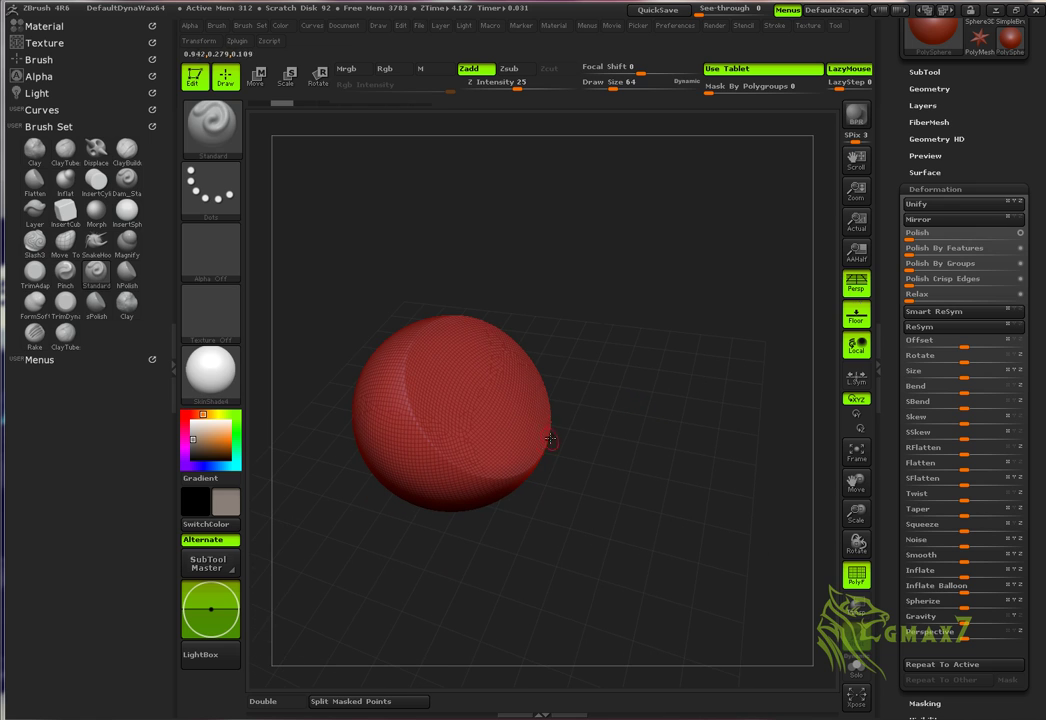
Turn on the PolyGroup option of the ClipCurve brush
{"action": "key", "text": "ctrl"}
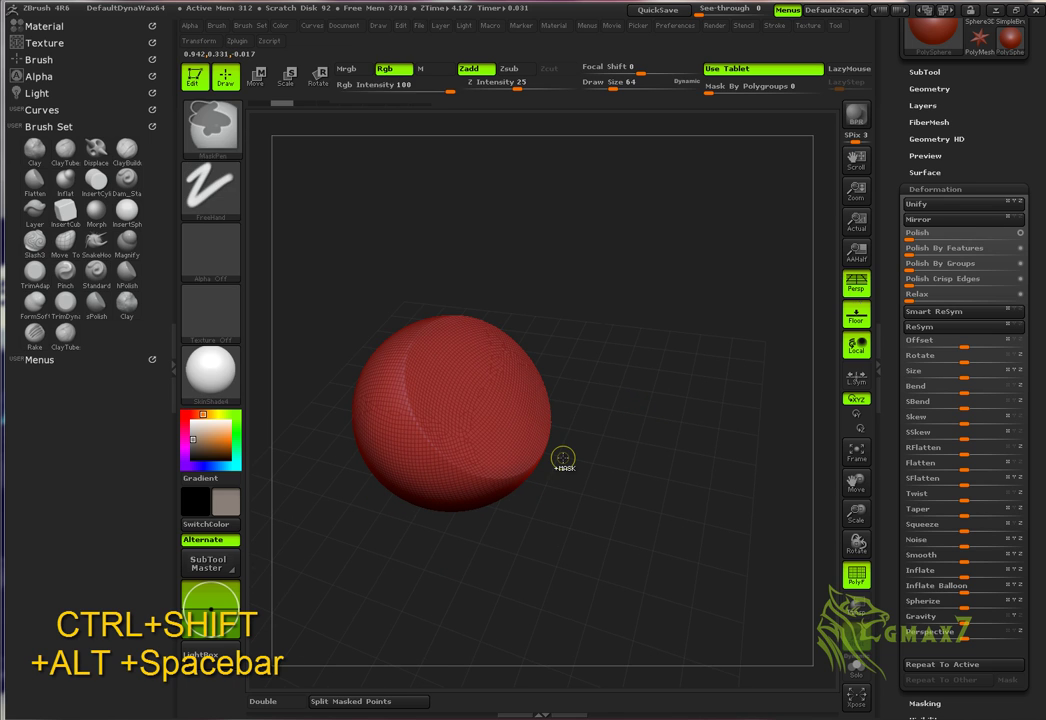
{"action": "key", "text": "ctrl+shift"}
{"action": "key", "text": "ctrl+shift+alt+space"}
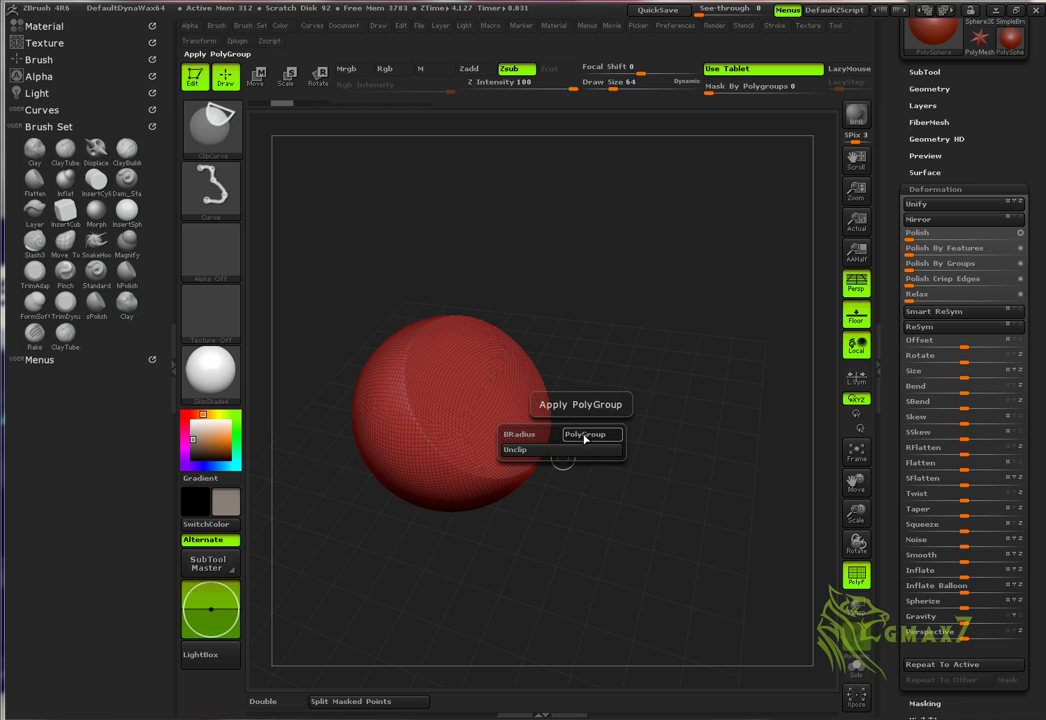
Clip off the sphere's top along a nearly horizontal line so that the cut face gets its own polygroup
{"action": "left_click_drag", "start_coordinate": [670, 337], "coordinate": [656, 327]}
{"action": "mouse_move", "coordinate": [573, 315]}
{"action": "left_mouse_down"}
{"action": "mouse_move", "coordinate": [661, 325]}
{"action": "mouse_move", "coordinate": [605, 343]}
{"action": "left_mouse_up"}
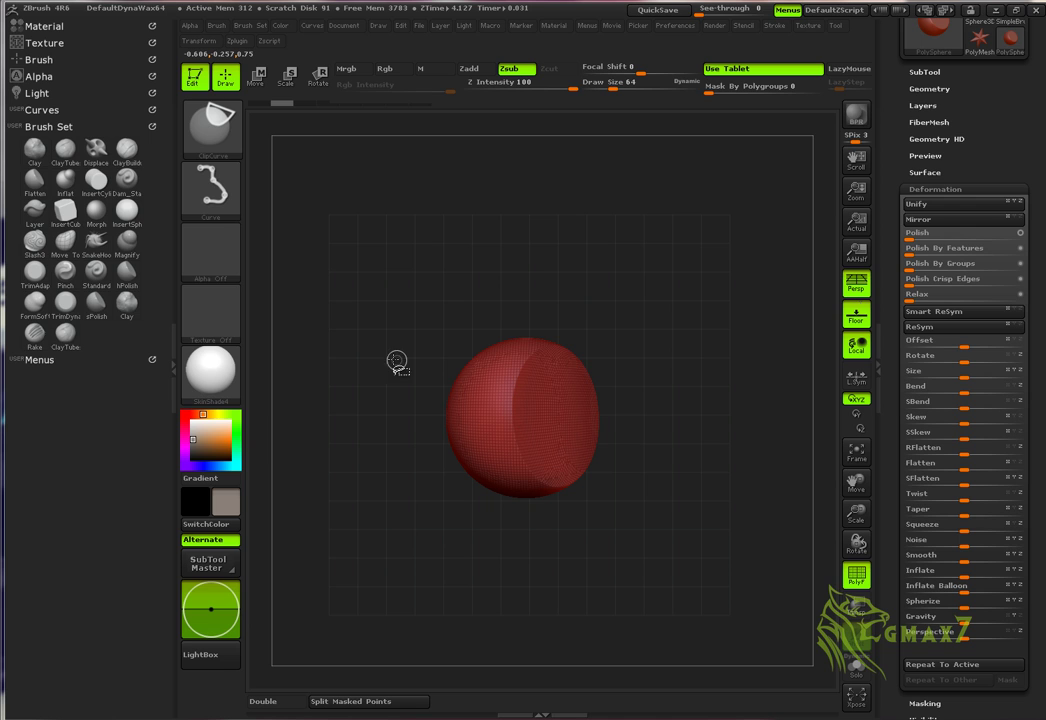
{"action": "mouse_move", "coordinate": [384, 362]}
{"action": "left_mouse_down", "text": "ctrl+shift"}
{"action": "mouse_move", "coordinate": [672, 362]}
{"action": "mouse_move", "coordinate": [679, 389]}
{"action": "left_mouse_up", "text": "ctrl+shift"}
{"action": "left_click_drag", "start_coordinate": [696, 322], "coordinate": [507, 453]}
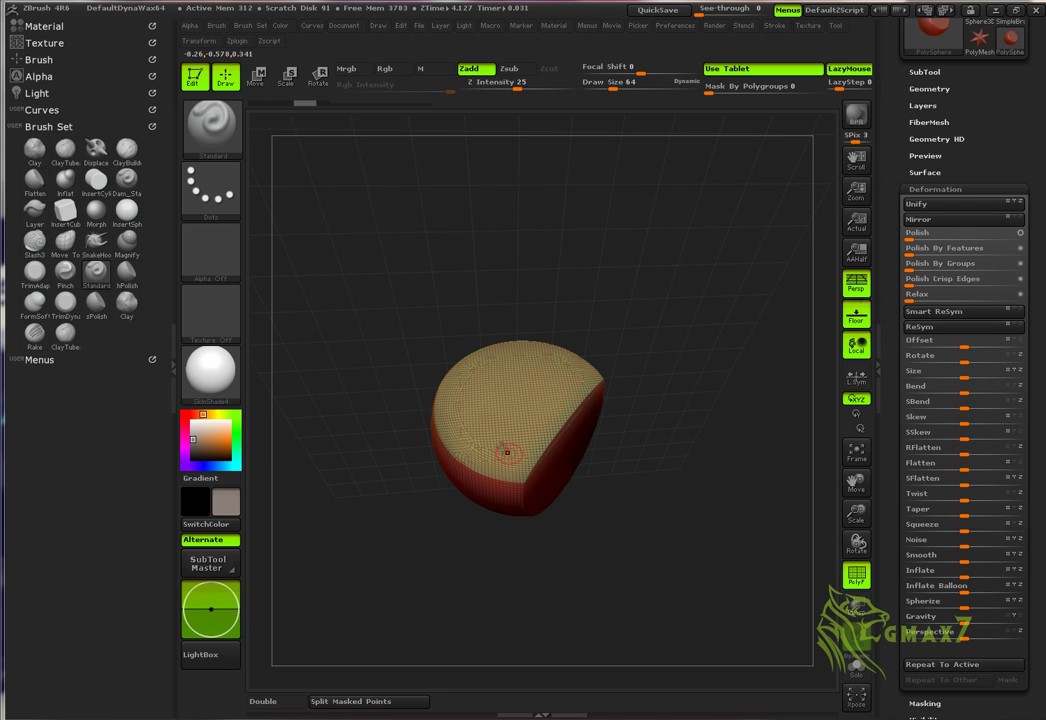
{"action": "mouse_move", "coordinate": [633, 407]}
{"action": "left_mouse_down"}
{"action": "mouse_move", "coordinate": [656, 318]}
{"action": "mouse_move", "coordinate": [703, 341]}
{"action": "mouse_move", "coordinate": [649, 403]}
{"action": "mouse_move", "coordinate": [714, 376]}
{"action": "mouse_move", "coordinate": [705, 296]}
{"action": "mouse_move", "coordinate": [731, 346]}
{"action": "mouse_move", "coordinate": [725, 368]}
{"action": "mouse_move", "coordinate": [706, 352]}
{"action": "left_mouse_up"}
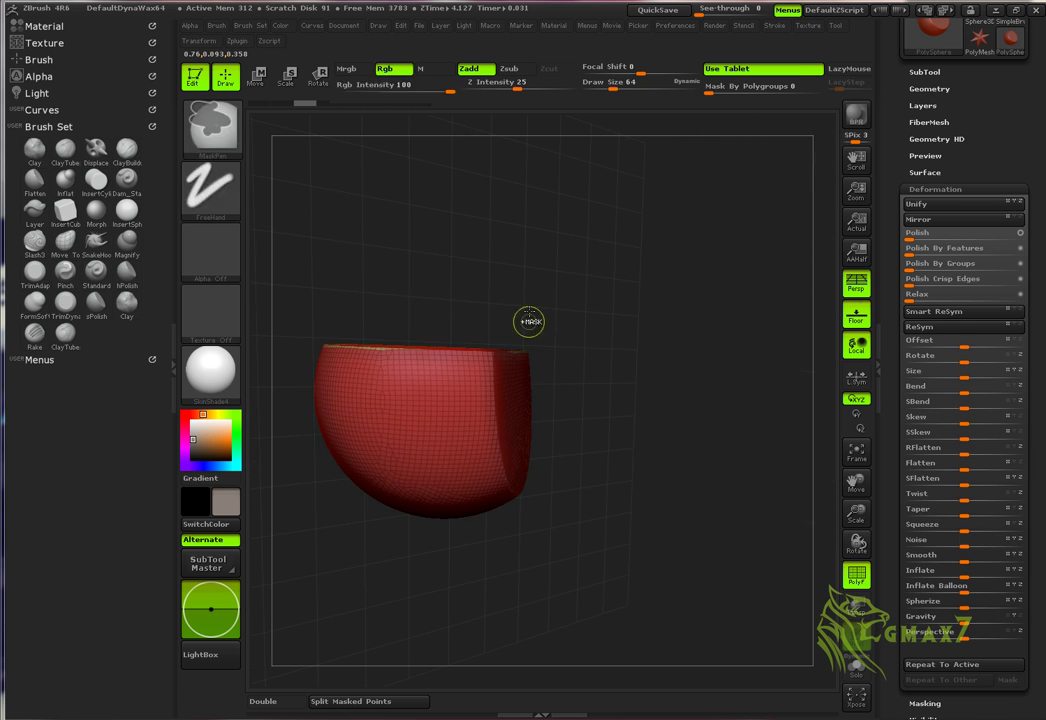
Clip the upper right corner of the half-sphere along a diagonal line and inspect the new face
{"action": "mouse_move", "coordinate": [451, 266]}
{"action": "left_mouse_down", "text": "ctrl+shift"}
{"action": "mouse_move", "coordinate": [598, 385]}
{"action": "mouse_move", "coordinate": [567, 414]}
{"action": "left_mouse_up", "text": "ctrl+shift"}
{"action": "mouse_move", "coordinate": [650, 405]}
{"action": "left_mouse_down"}
{"action": "mouse_move", "coordinate": [663, 390]}
{"action": "mouse_move", "coordinate": [463, 418]}
{"action": "left_mouse_up"}
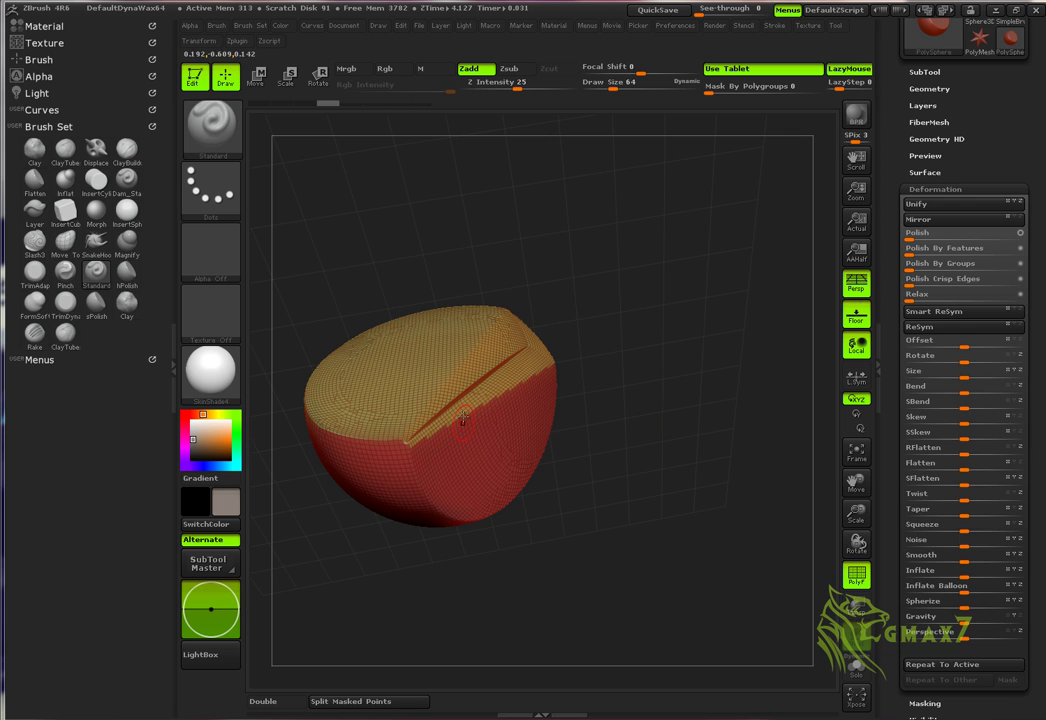
{"action": "mouse_move", "coordinate": [639, 355]}
{"action": "left_mouse_down"}
{"action": "mouse_move", "coordinate": [684, 353]}
{"action": "mouse_move", "coordinate": [677, 329]}
{"action": "left_mouse_up"}
Make another diagonal clip from the upper right to the lower left and isolate the turquoise polygroup
{"action": "left_click_drag", "start_coordinate": [612, 290], "coordinate": [452, 512], "text": "ctrl+shift"}
{"action": "left_click_drag", "start_coordinate": [612, 511], "coordinate": [660, 395]}
{"action": "left_click", "coordinate": [507, 434], "text": "ctrl+shift"}
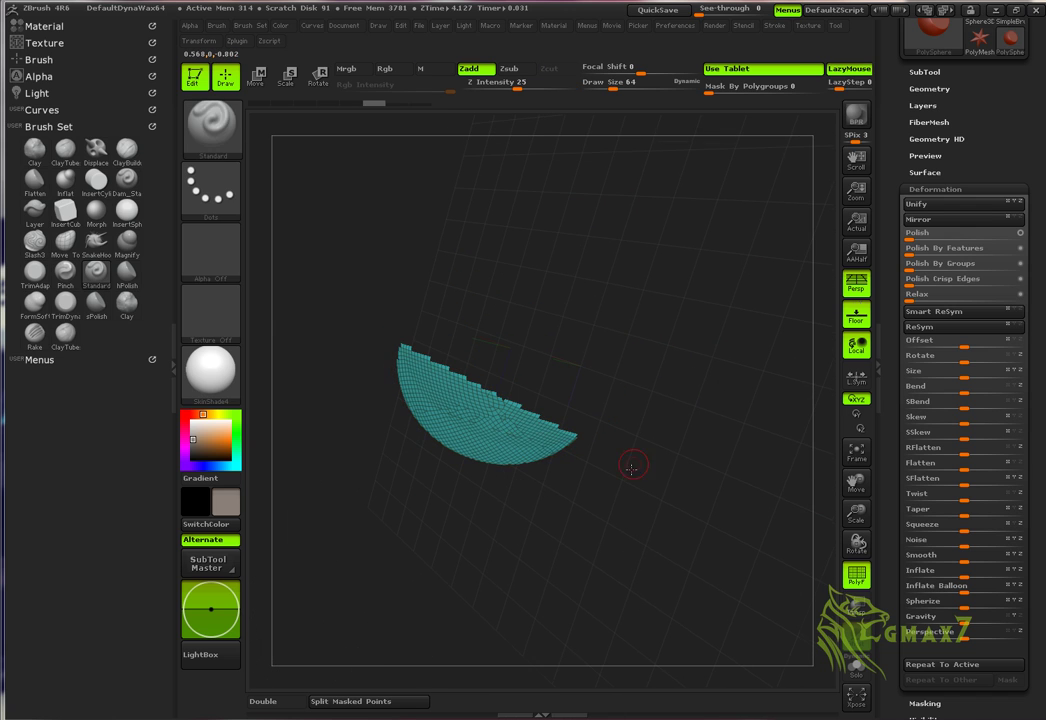
{"action": "left_click_drag", "start_coordinate": [630, 460], "coordinate": [660, 460]}
Undo the polygroup isolation and all the clips to restore the full sphere
{"action": "key", "text": "ctrl+z"}
{"action": "key", "text": "ctrl+z"}
{"action": "key", "text": "ctrl+z"}
{"action": "key", "text": "ctrl+z"}
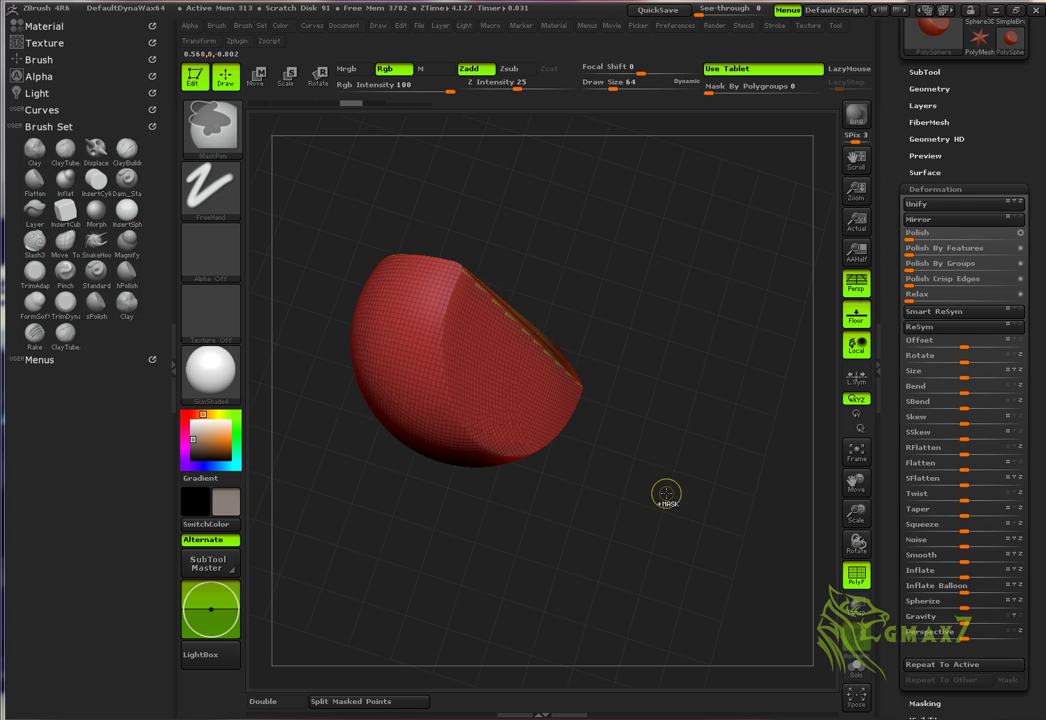
{"action": "key", "text": "ctrl+z"}
{"action": "mouse_move", "coordinate": [693, 332]}
{"action": "left_mouse_down"}
{"action": "mouse_move", "coordinate": [686, 315]}
{"action": "mouse_move", "coordinate": [674, 334]}
{"action": "mouse_move", "coordinate": [677, 434]}
{"action": "mouse_move", "coordinate": [672, 400]}
{"action": "mouse_move", "coordinate": [670, 364]}
{"action": "mouse_move", "coordinate": [712, 465]}
{"action": "left_mouse_up"}
Switch from the ClipCurve brush to the SliceCurve brush
{"action": "key", "text": "ctrl+shift"}
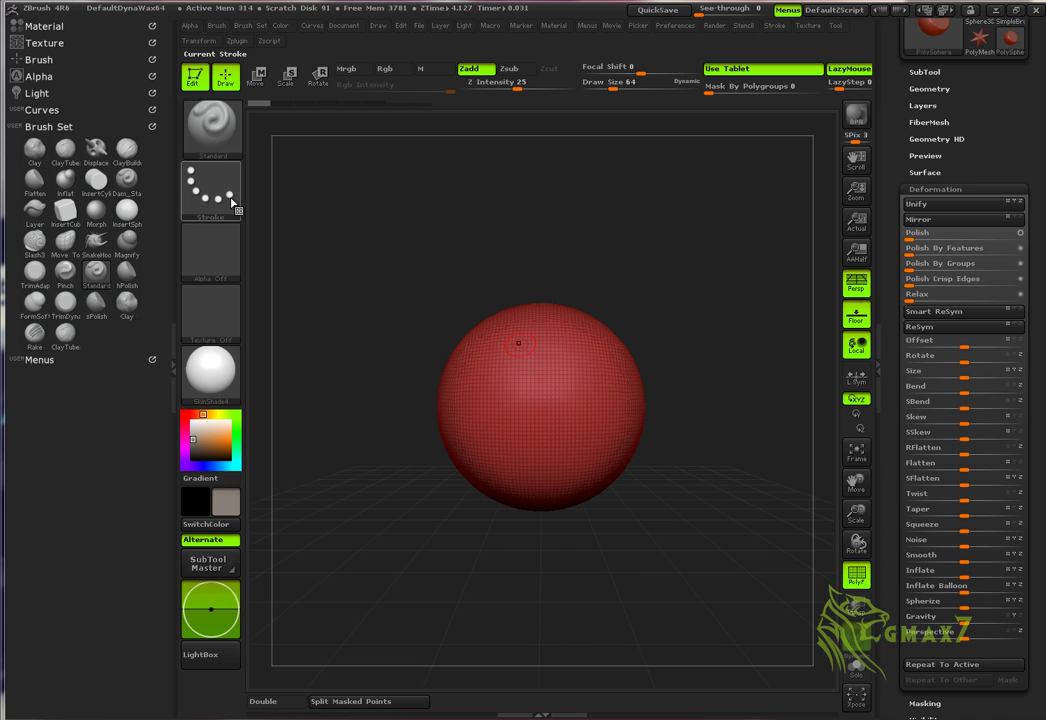
{"action": "key", "text": "ctrl+shift"}
{"action": "left_click", "coordinate": [186, 120], "text": "ctrl+shift"}
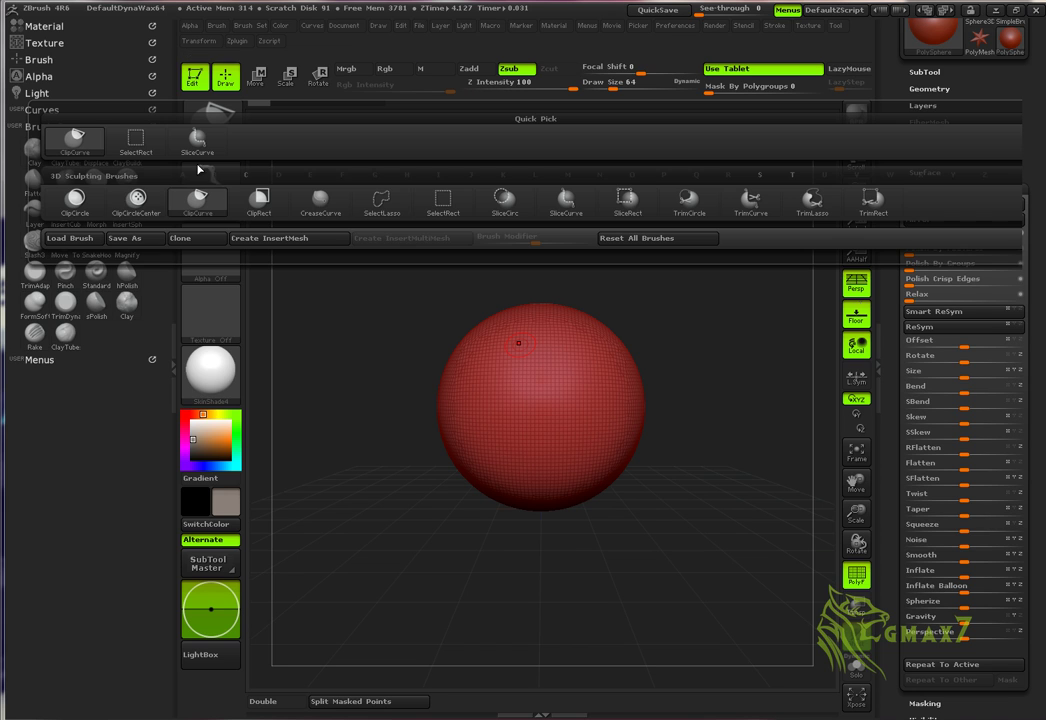
{"action": "left_click", "coordinate": [581, 208]}
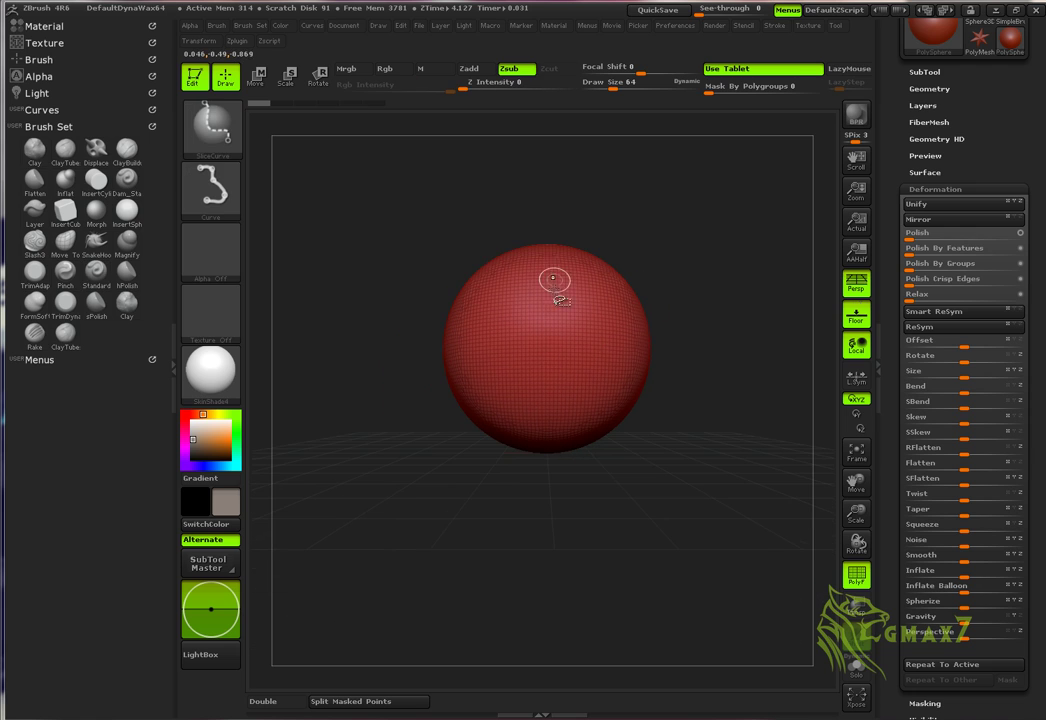
Slice the sphere along an S-shaped curve from its upper left to its lower edge, inspect the polygroups and undo the slice
{"action": "mouse_move", "coordinate": [343, 295]}
{"action": "left_mouse_down"}
{"action": "mouse_move", "coordinate": [534, 295]}
{"action": "mouse_move", "coordinate": [549, 280]}
{"action": "mouse_move", "coordinate": [427, 327]}
{"action": "mouse_move", "coordinate": [497, 247]}
{"action": "mouse_move", "coordinate": [473, 291]}
{"action": "mouse_move", "coordinate": [561, 313]}
{"action": "left_mouse_up"}
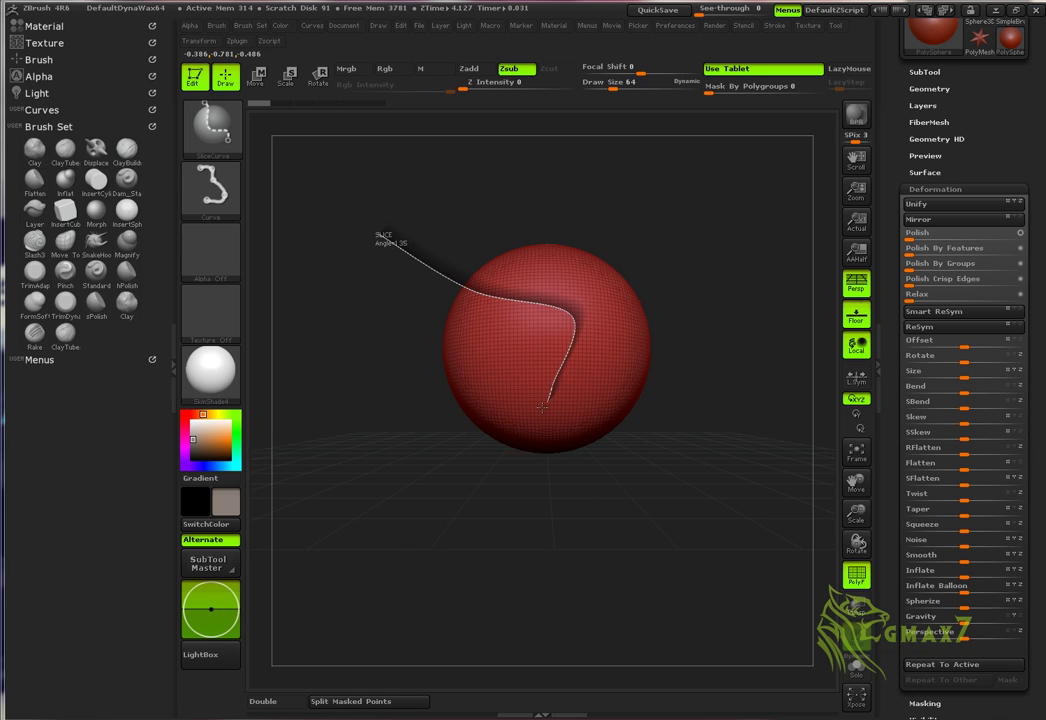
{"action": "left_click_drag", "start_coordinate": [628, 462], "coordinate": [628, 462]}
{"action": "left_click_drag", "start_coordinate": [640, 440], "coordinate": [654, 336]}
{"action": "key", "text": "ctrl+shift"}
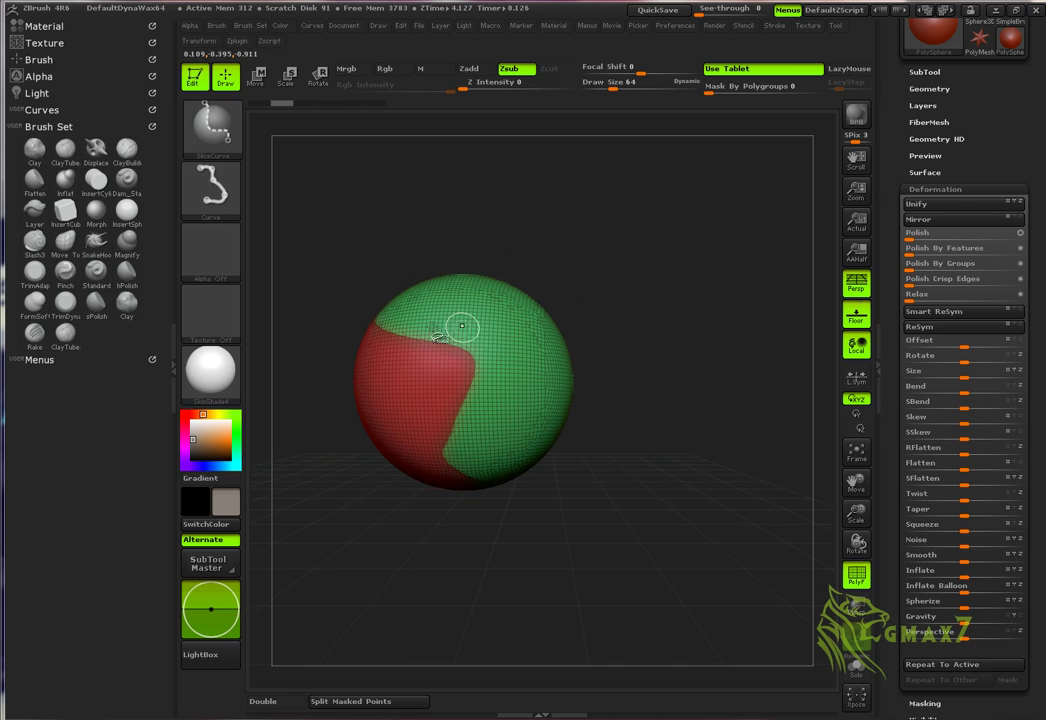
{"action": "key", "text": "ctrl+z"}
Slice the sphere along a curve that enters at its left side, turns down near the middle and exits at the lower right
{"action": "mouse_move", "coordinate": [318, 302]}
{"action": "left_mouse_down", "text": "ctrl+shift"}
{"action": "mouse_move", "coordinate": [391, 352]}
{"action": "mouse_move", "coordinate": [370, 345]}
{"action": "mouse_move", "coordinate": [459, 353]}
{"action": "left_mouse_up", "text": "ctrl+shift"}
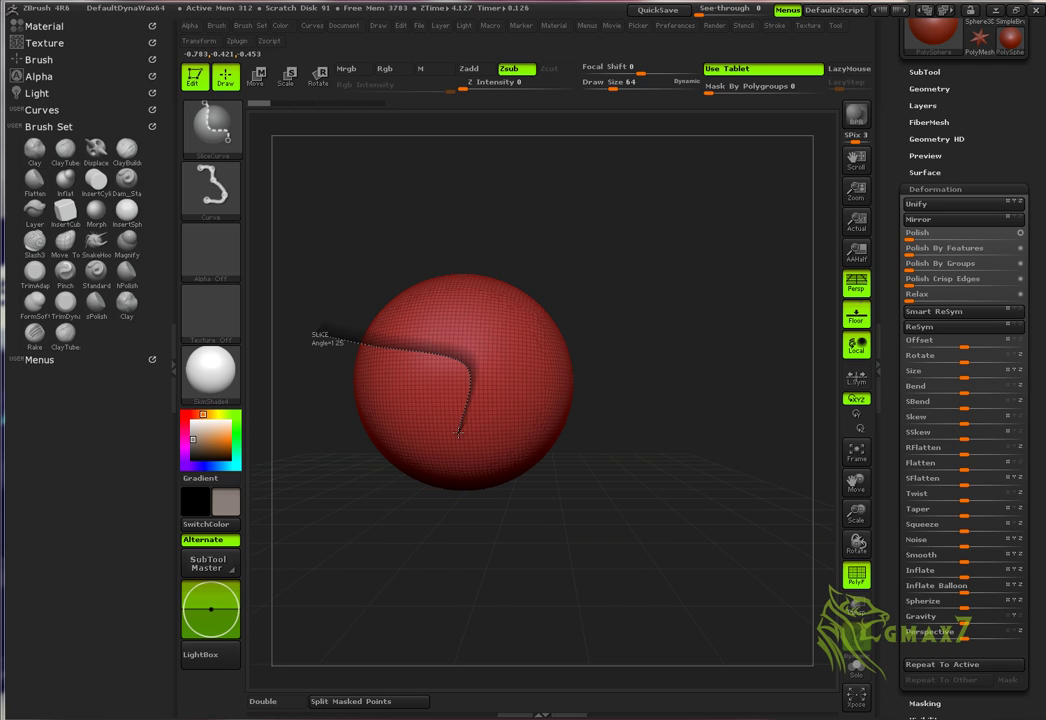
{"action": "left_click_drag", "start_coordinate": [575, 495], "coordinate": [577, 493], "text": "ctrl+shift"}
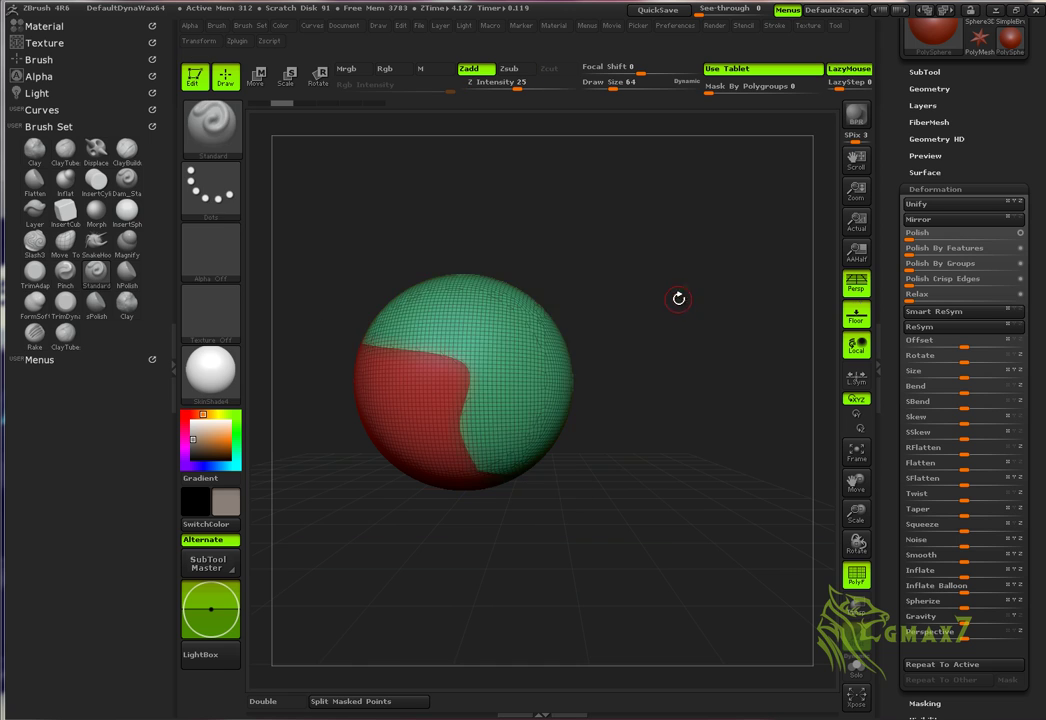
{"action": "left_click_drag", "start_coordinate": [679, 297], "coordinate": [660, 377], "text": "alt"}
{"action": "left_click_drag", "start_coordinate": [700, 317], "coordinate": [703, 345]}
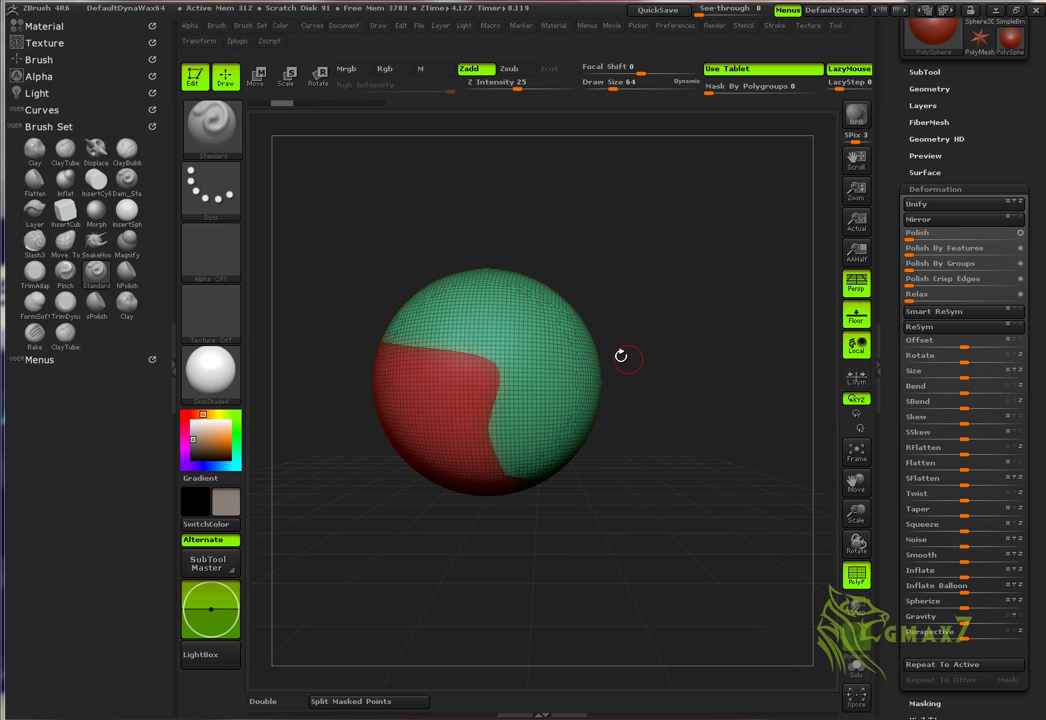
Isolate the sphere's green polygroup and turn on Double display for it
{"action": "left_click", "coordinate": [588, 390], "text": "ctrl+shift"}
{"action": "left_click_drag", "start_coordinate": [698, 395], "coordinate": [725, 400]}
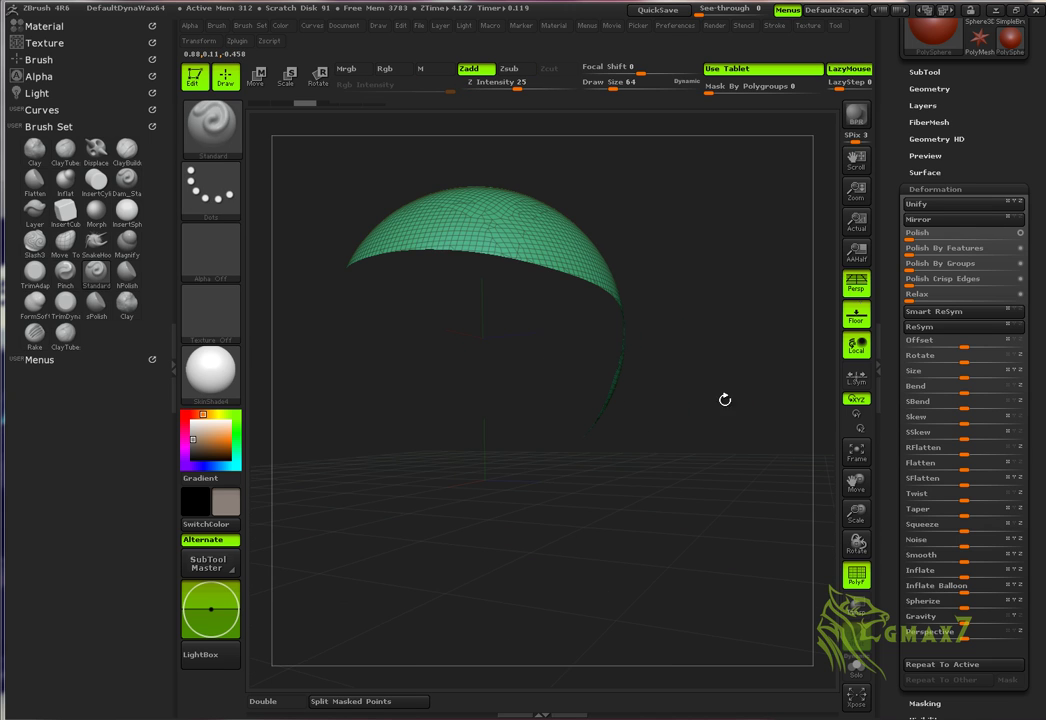
{"action": "left_click", "coordinate": [299, 701]}
Mask the green polygroup and, with the whole sphere shown again, shrink the unmasked red part slightly with the Size deformation
{"action": "left_click_drag", "start_coordinate": [690, 472], "coordinate": [686, 257], "text": "alt"}
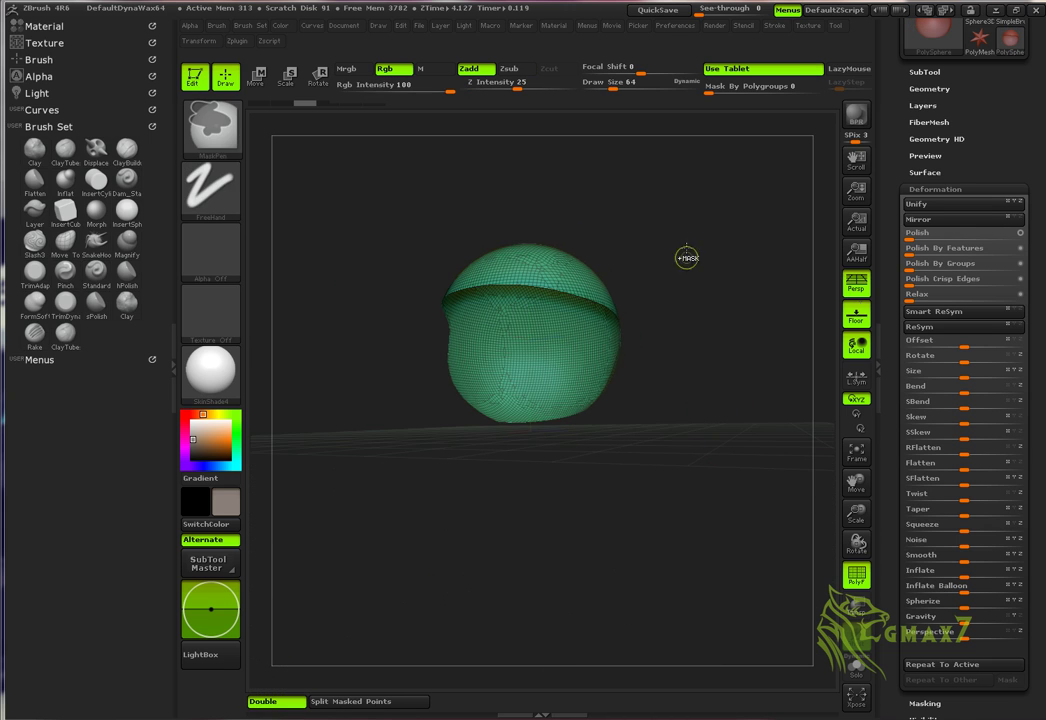
{"action": "left_click_drag", "start_coordinate": [483, 421], "coordinate": [646, 289]}
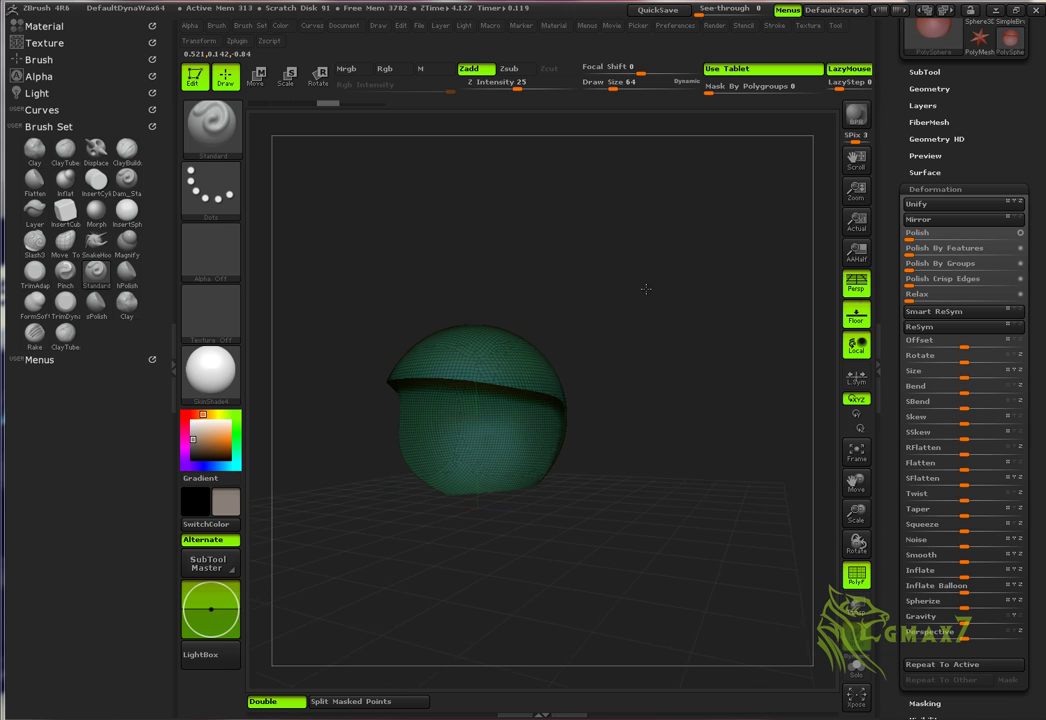
{"action": "left_click_drag", "start_coordinate": [675, 362], "coordinate": [516, 466]}
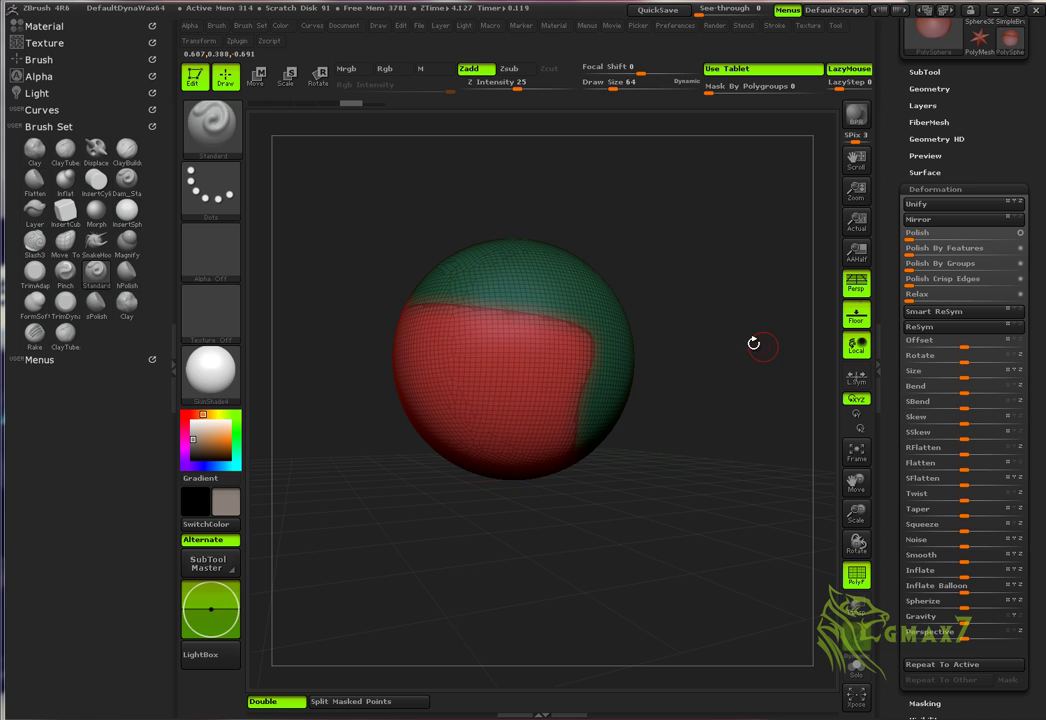
{"action": "left_click_drag", "start_coordinate": [963, 369], "coordinate": [950, 376]}
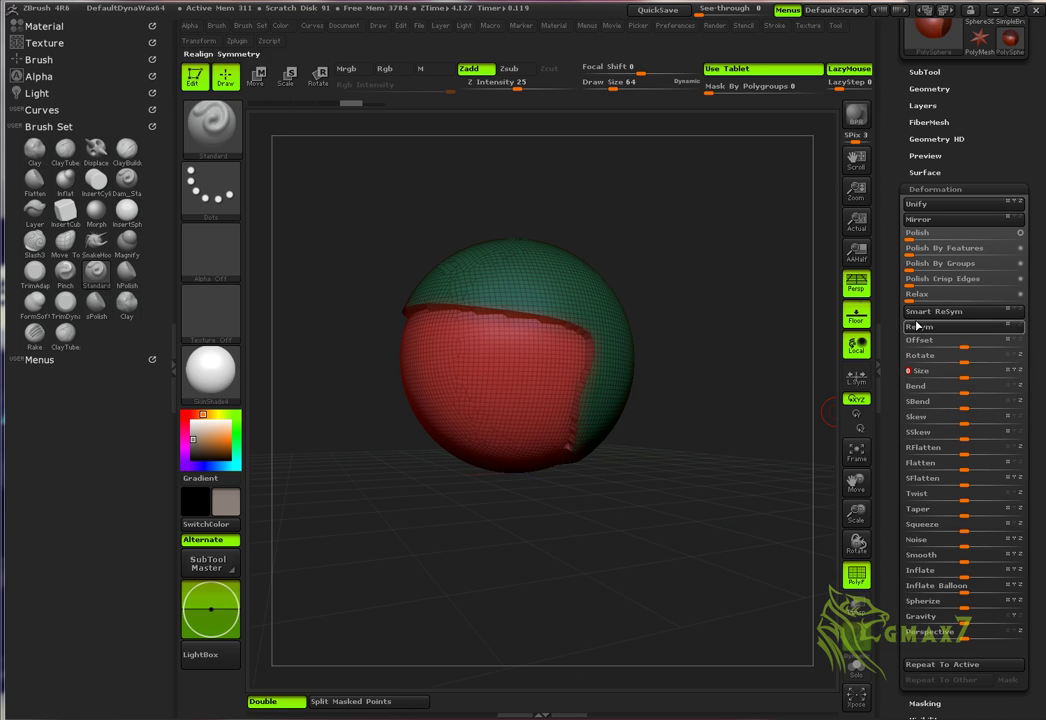
Set the DynaMesh resolution to 280, then clear the sphere's mask and remesh it
{"action": "left_click_drag", "start_coordinate": [892, 330], "coordinate": [894, 394]}
{"action": "left_click", "coordinate": [925, 243]}
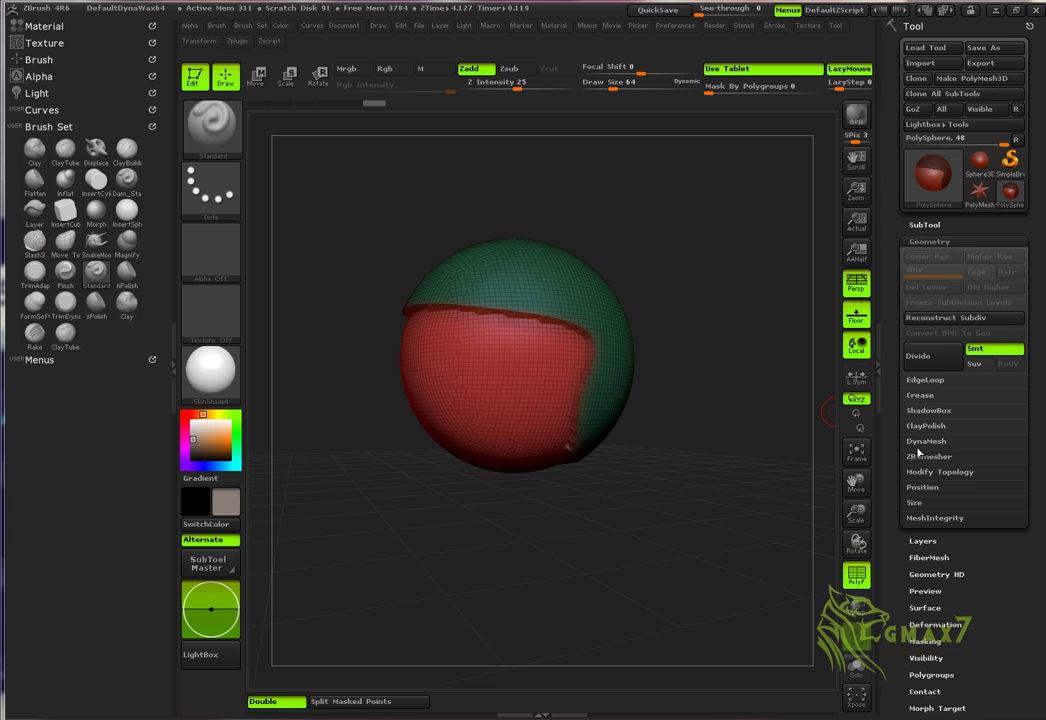
{"action": "left_click", "coordinate": [924, 441]}
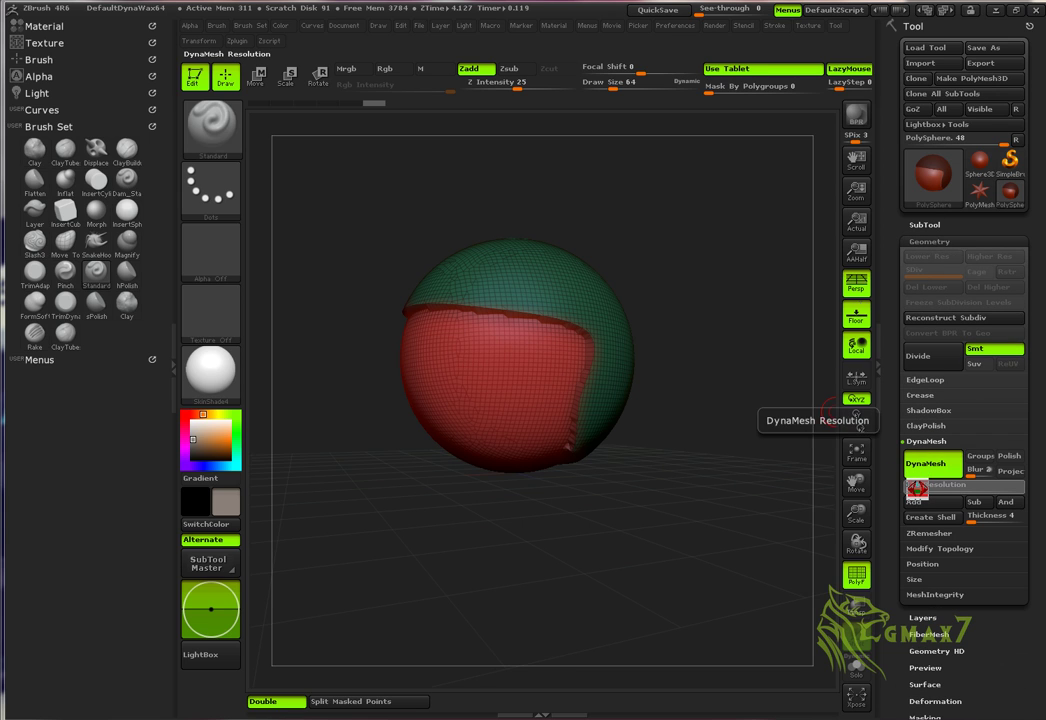
{"action": "left_click_drag", "start_coordinate": [713, 426], "coordinate": [706, 424]}
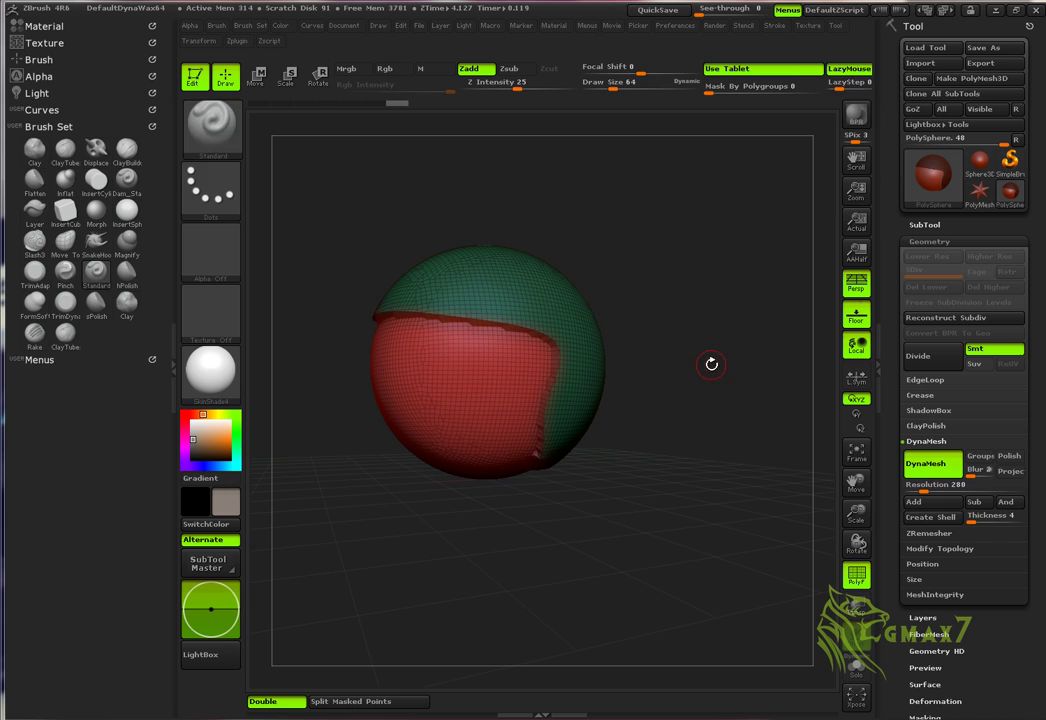
{"action": "left_click", "coordinate": [711, 372], "text": "ctrl"}
{"action": "left_click_drag", "start_coordinate": [676, 224], "coordinate": [764, 418], "text": "ctrl"}
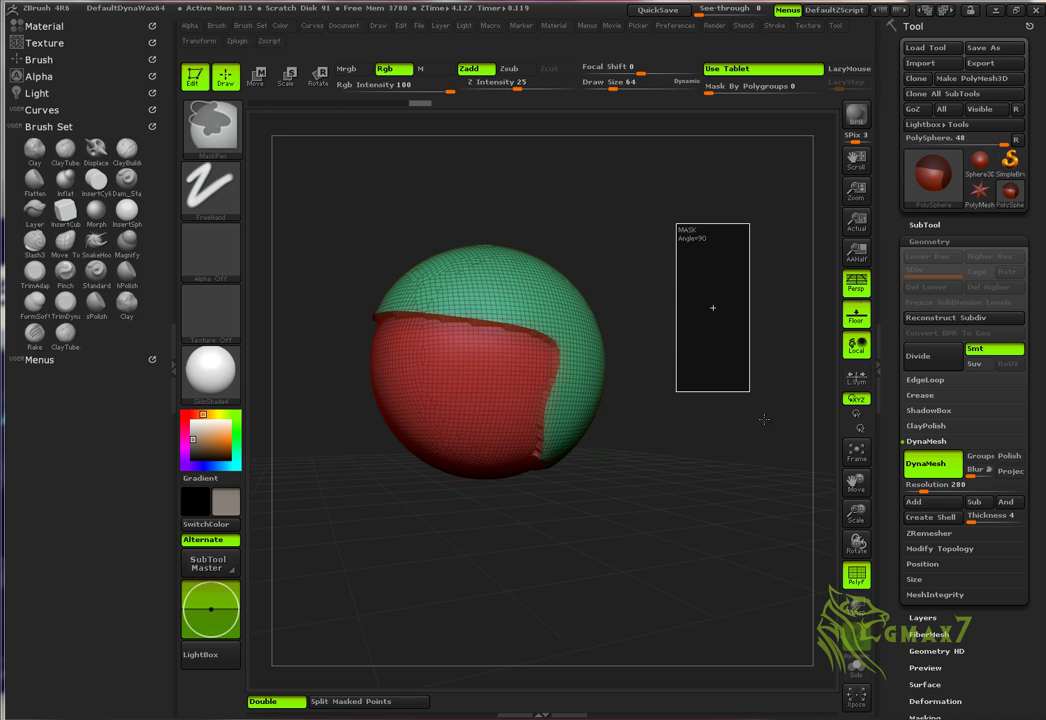
{"action": "mouse_move", "coordinate": [712, 364]}
{"action": "left_mouse_down"}
{"action": "mouse_move", "coordinate": [750, 357]}
{"action": "mouse_move", "coordinate": [722, 330]}
{"action": "mouse_move", "coordinate": [715, 351]}
{"action": "left_mouse_up"}
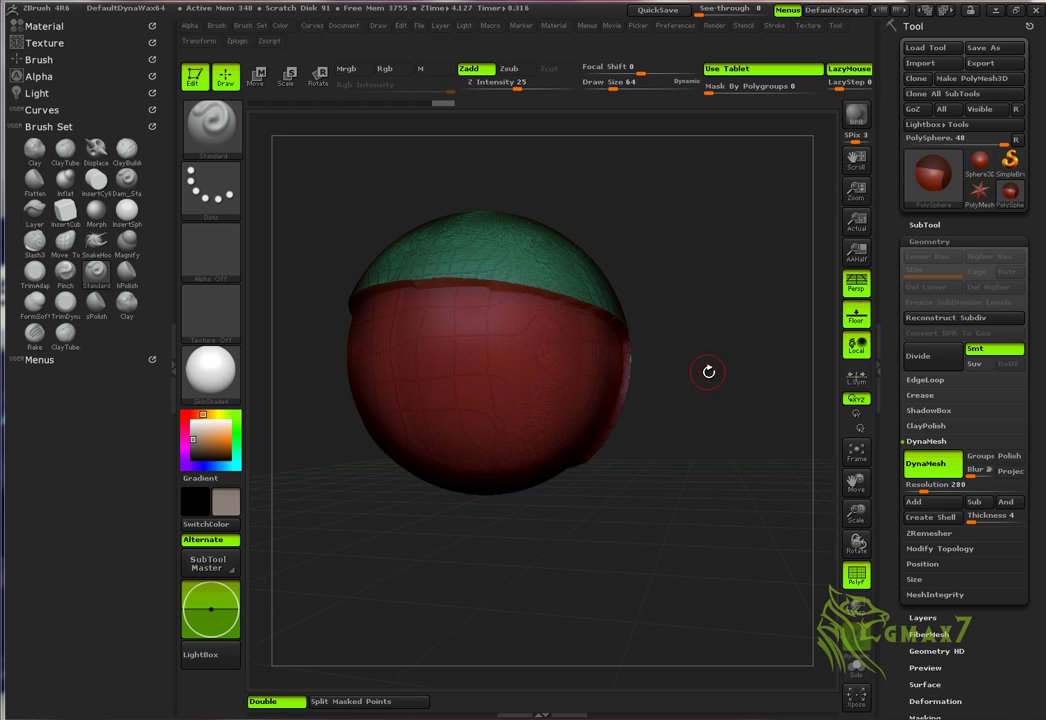
Hide the polygroup wireframe display and undo the DynaMesh remesh and the edits before it
{"action": "key", "text": "shift+f"}
{"action": "mouse_move", "coordinate": [711, 433]}
{"action": "left_mouse_down", "text": "alt"}
{"action": "mouse_move", "coordinate": [677, 421]}
{"action": "mouse_move", "coordinate": [717, 381]}
{"action": "mouse_move", "coordinate": [707, 416]}
{"action": "mouse_move", "coordinate": [699, 382]}
{"action": "mouse_move", "coordinate": [717, 362]}
{"action": "mouse_move", "coordinate": [680, 392]}
{"action": "mouse_move", "coordinate": [698, 388]}
{"action": "mouse_move", "coordinate": [658, 388]}
{"action": "mouse_move", "coordinate": [731, 382]}
{"action": "mouse_move", "coordinate": [707, 392]}
{"action": "mouse_move", "coordinate": [698, 362]}
{"action": "mouse_move", "coordinate": [712, 388]}
{"action": "left_mouse_up", "text": "alt"}
{"action": "key", "text": "ctrl"}
{"action": "key", "text": "ctrl+z"}
{"action": "key", "text": "ctrl+z"}
{"action": "key", "text": "ctrl+z"}
{"action": "key", "text": "ctrl+z"}
{"action": "key", "text": "ctrl+z"}
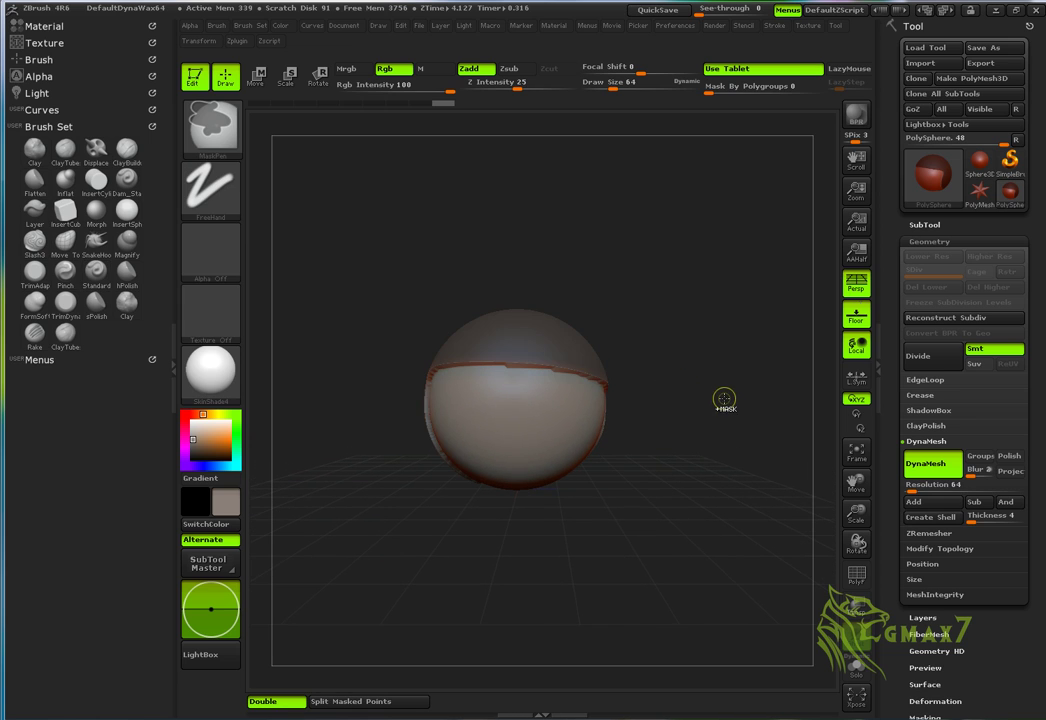
Turn off perspective and slice the sphere with a curve running horizontally to its centre, down, and out at the lower right
{"action": "mouse_move", "coordinate": [712, 382]}
{"action": "left_mouse_down"}
{"action": "mouse_move", "coordinate": [785, 368]}
{"action": "mouse_move", "coordinate": [742, 346]}
{"action": "mouse_move", "coordinate": [742, 313]}
{"action": "mouse_move", "coordinate": [731, 323]}
{"action": "mouse_move", "coordinate": [745, 359]}
{"action": "mouse_move", "coordinate": [670, 357]}
{"action": "mouse_move", "coordinate": [672, 346]}
{"action": "left_mouse_up"}
{"action": "left_click", "coordinate": [861, 287]}
{"action": "key", "text": "ctrl+shift"}
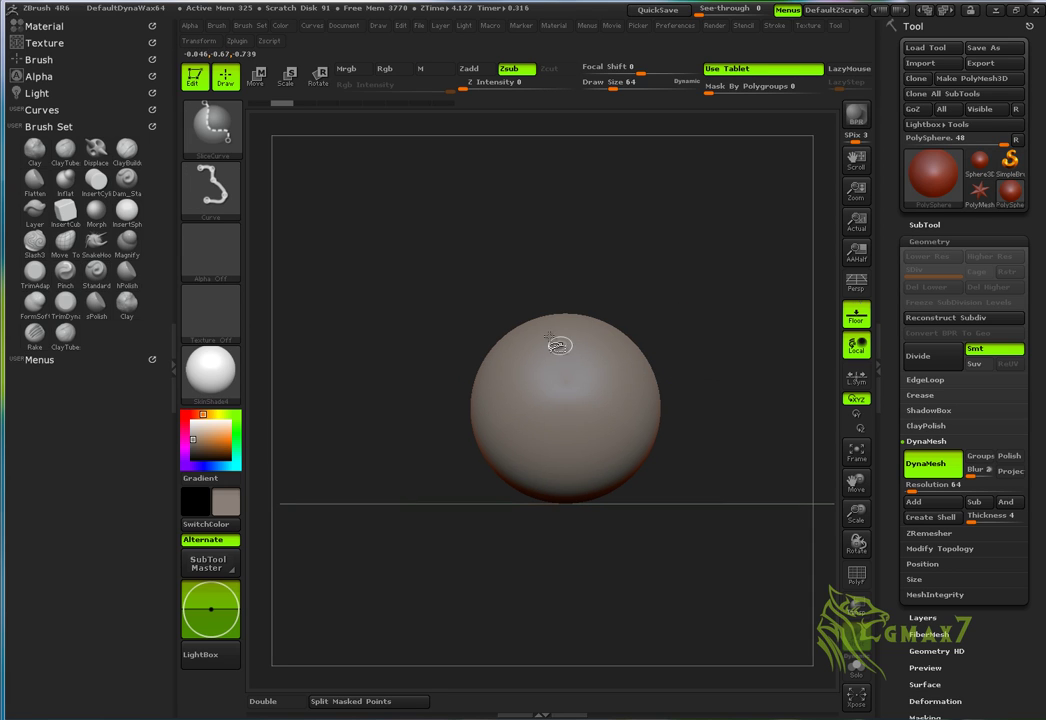
{"action": "left_click_drag", "start_coordinate": [465, 375], "coordinate": [573, 384], "text": "ctrl+shift"}
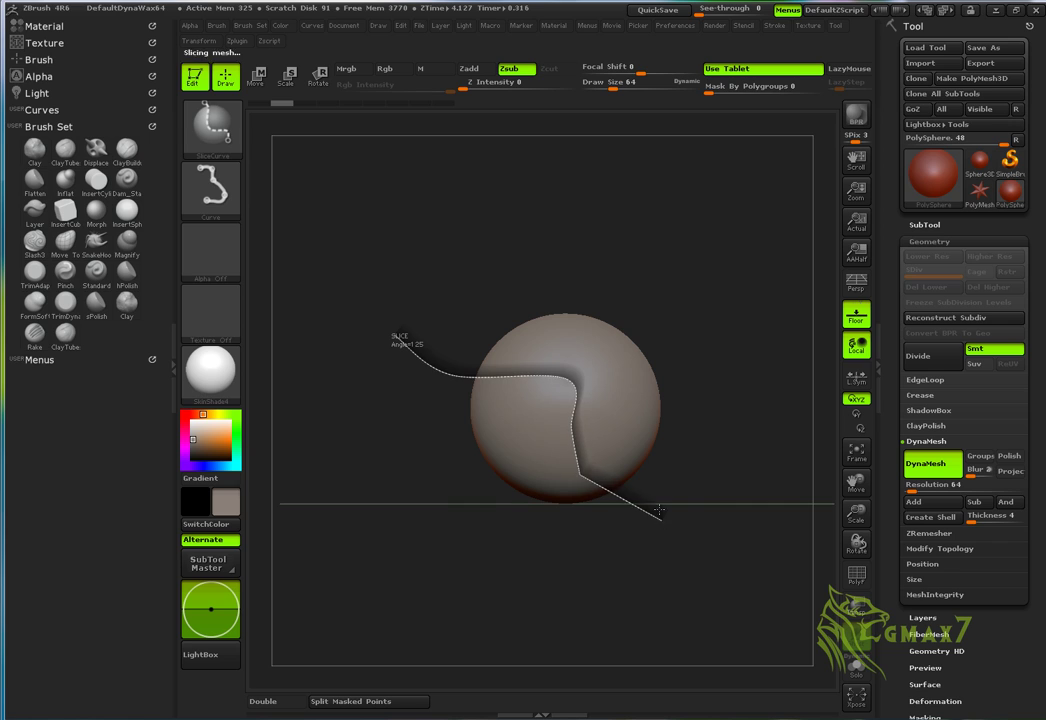
{"action": "mouse_move", "coordinate": [676, 472]}
{"action": "left_mouse_down"}
{"action": "mouse_move", "coordinate": [689, 388]}
{"action": "mouse_move", "coordinate": [685, 475]}
{"action": "left_mouse_up"}
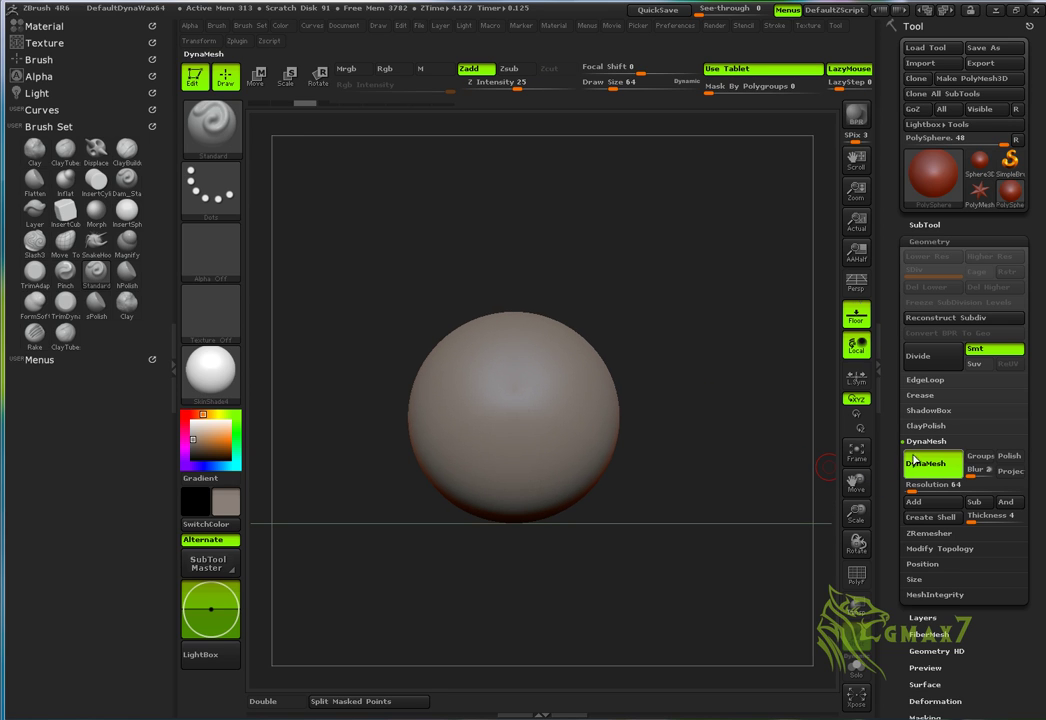
Isolate the upper shell created by the slice and turn on Double display for it
{"action": "left_click_drag", "start_coordinate": [595, 397], "coordinate": [418, 566]}
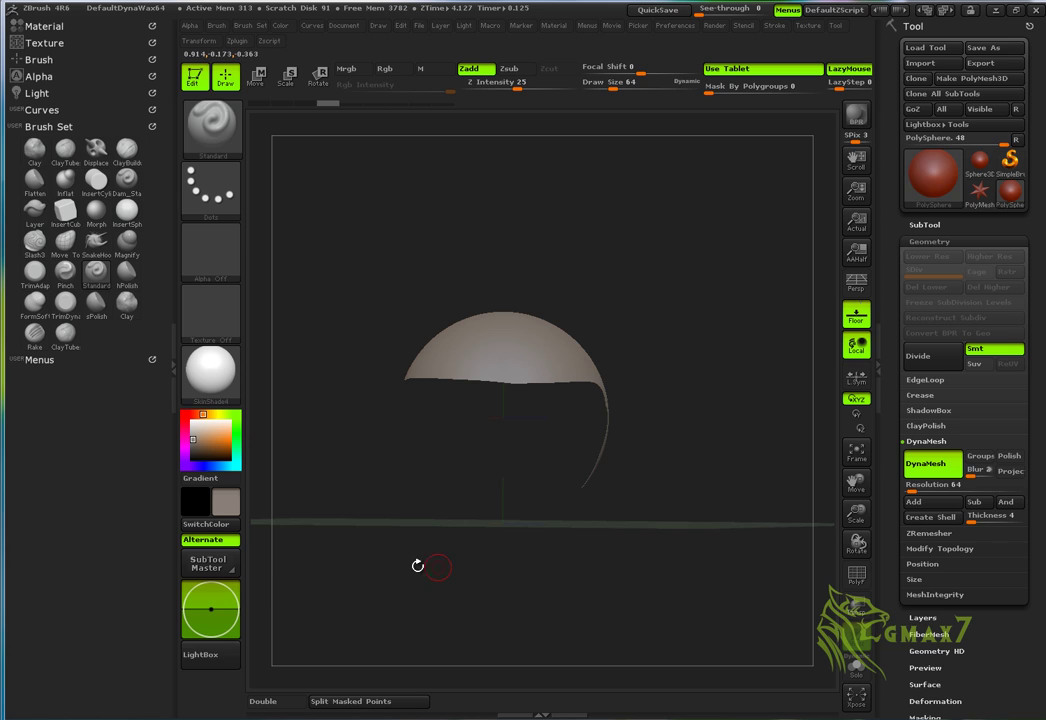
{"action": "left_click", "coordinate": [281, 708]}
{"action": "left_click_drag", "start_coordinate": [640, 560], "coordinate": [682, 458]}
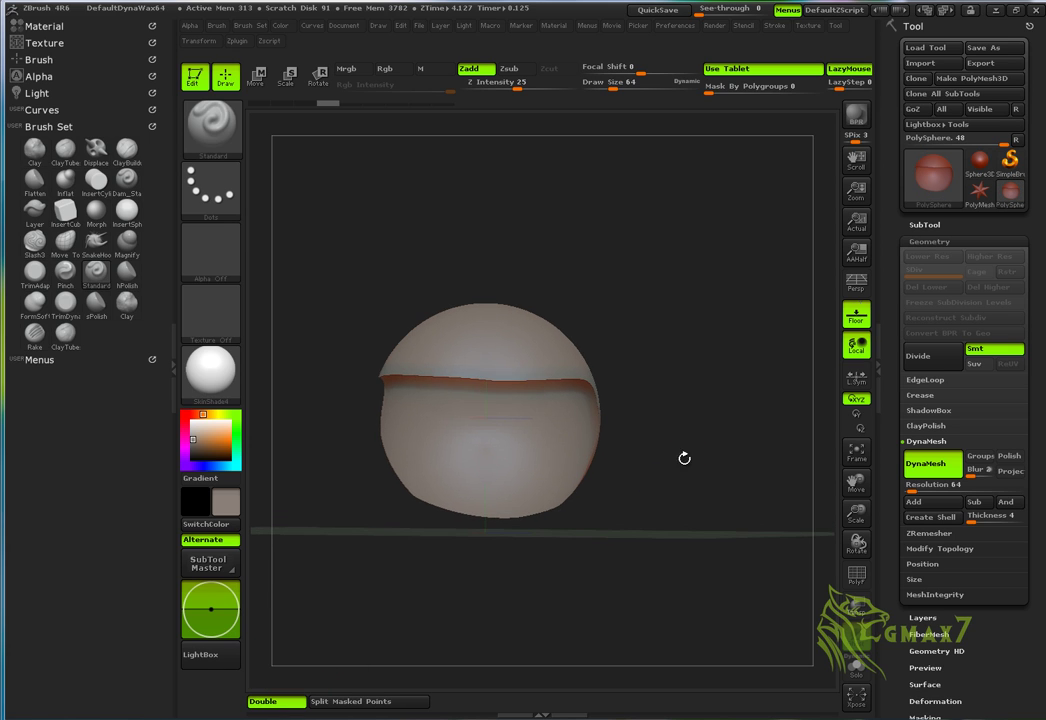
Mask the isolated upper shell and bring the whole sphere back into view
{"action": "left_click_drag", "start_coordinate": [700, 205], "coordinate": [366, 570], "text": "ctrl"}
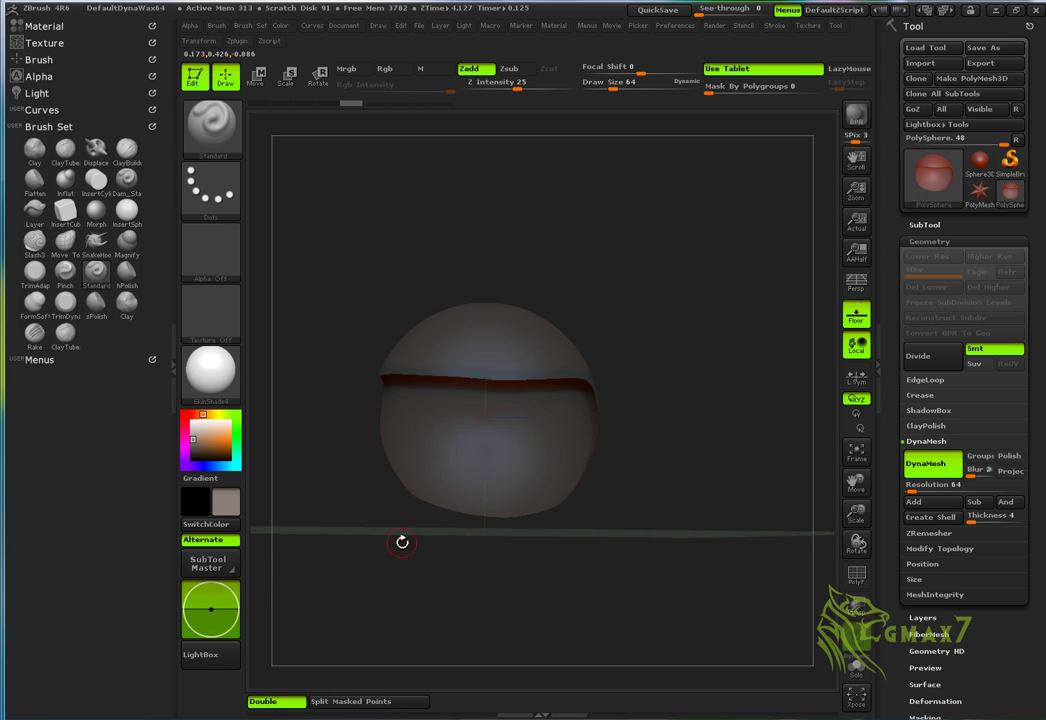
{"action": "left_click_drag", "start_coordinate": [729, 466], "coordinate": [680, 424], "text": "alt"}
{"action": "key", "text": "ctrl+z"}
{"action": "key", "text": "ctrl+z"}
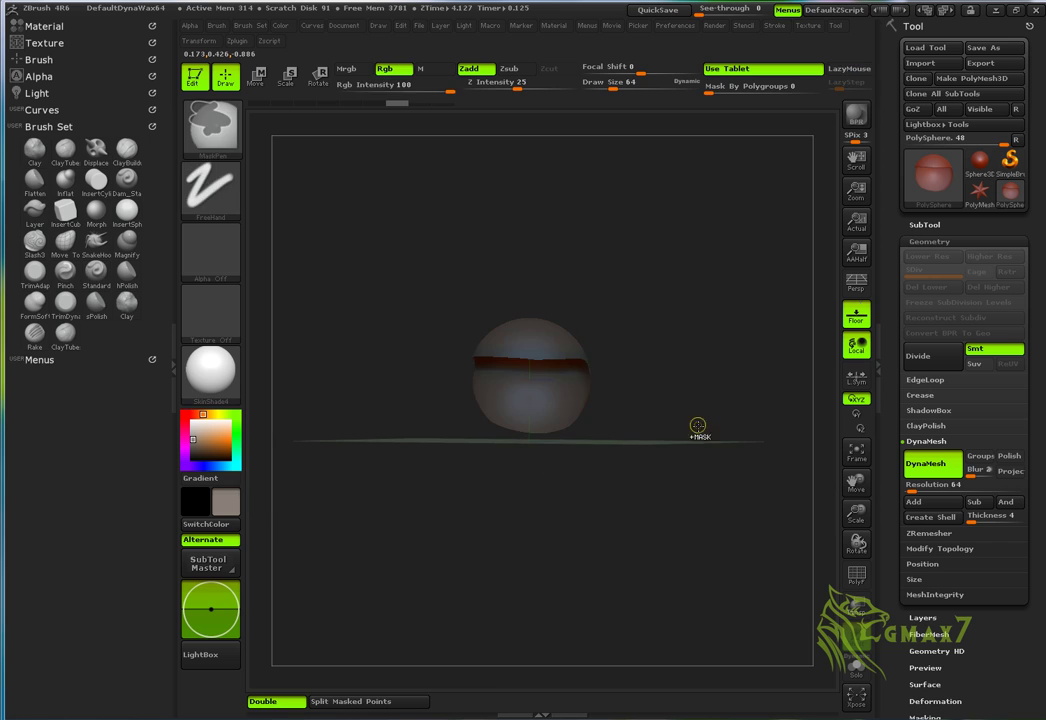
{"action": "key", "text": "ctrl+z"}
{"action": "mouse_move", "coordinate": [699, 375]}
{"action": "left_mouse_down", "text": "alt"}
{"action": "mouse_move", "coordinate": [731, 420]}
{"action": "mouse_move", "coordinate": [712, 434]}
{"action": "mouse_move", "coordinate": [724, 410]}
{"action": "mouse_move", "coordinate": [748, 414]}
{"action": "left_mouse_up", "text": "alt"}
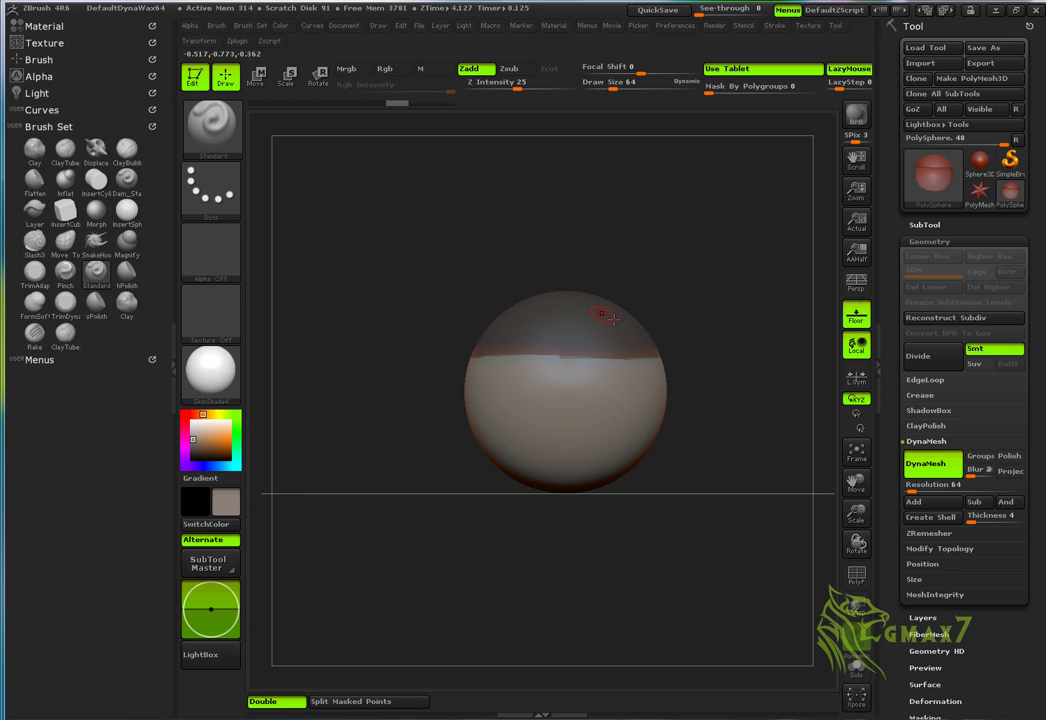
{"action": "key", "text": "ctrl+z"}
Set the DynaMesh resolution to 328
{"action": "left_click_drag", "start_coordinate": [687, 394], "coordinate": [752, 381]}
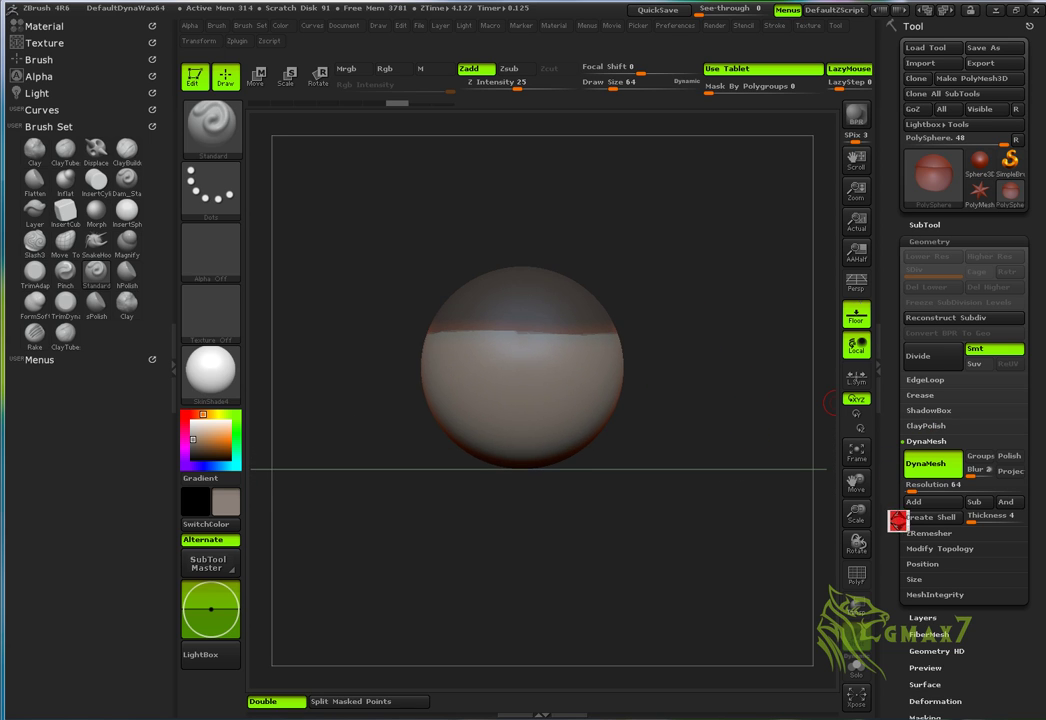
{"action": "left_click_drag", "start_coordinate": [897, 521], "coordinate": [895, 452]}
{"action": "left_click_drag", "start_coordinate": [917, 376], "coordinate": [927, 374]}
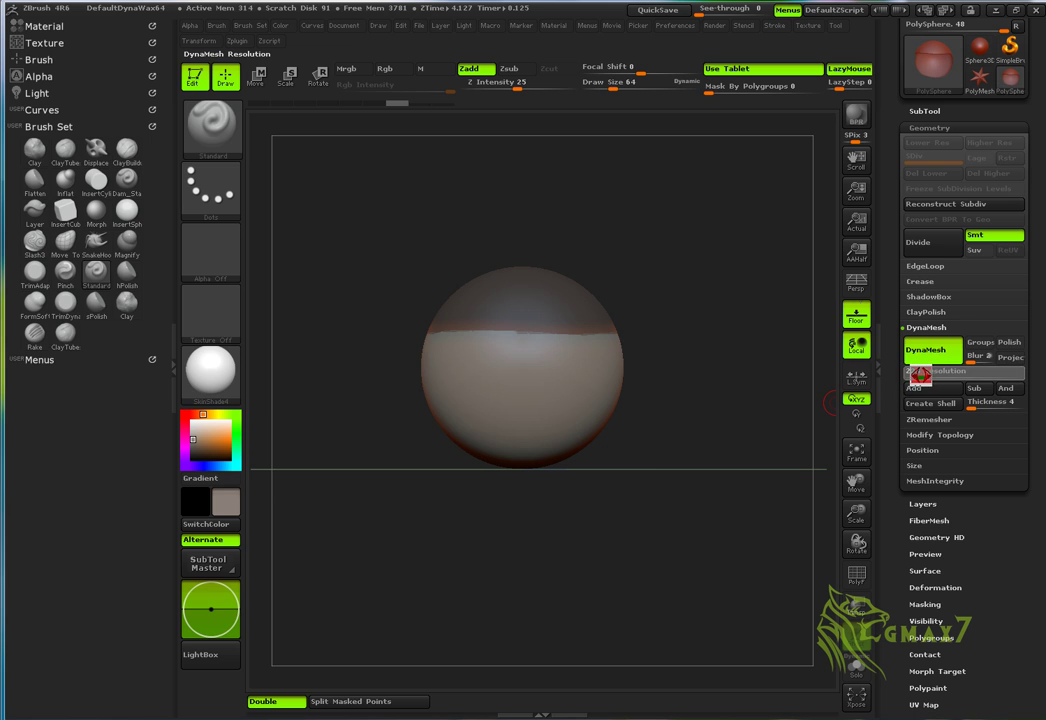
Shrink the unmasked lower part with the Size deformation, then clear the mask and remesh the sphere
{"action": "scroll", "coordinate": [900, 440], "scroll_direction": "down", "scroll_amount": 5}
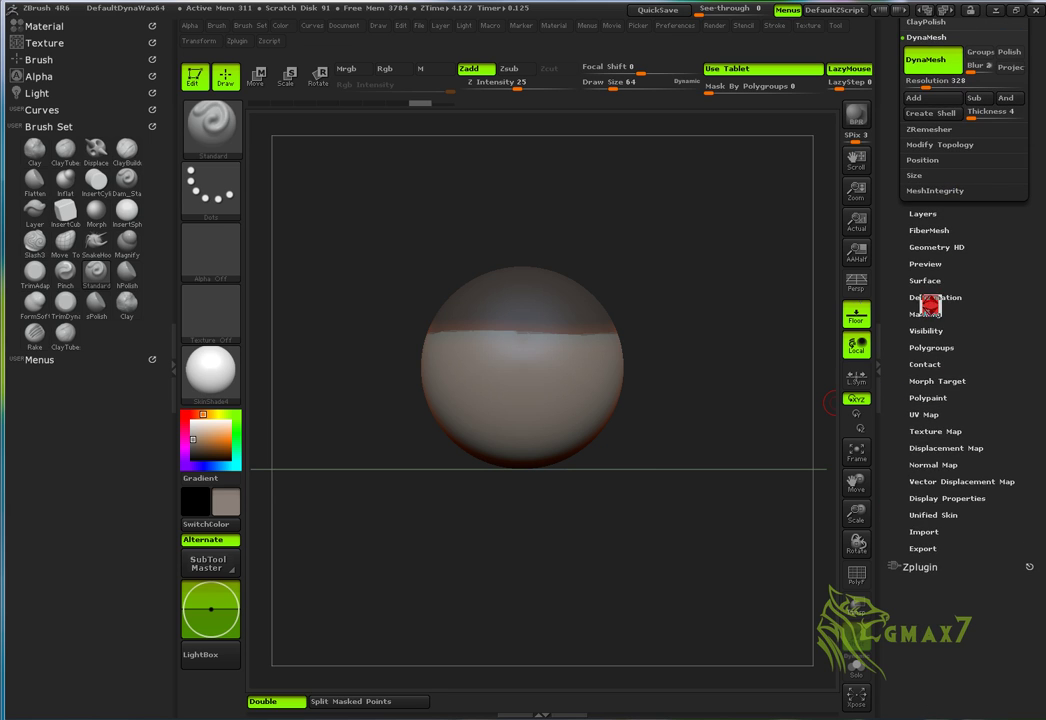
{"action": "left_click", "coordinate": [930, 300]}
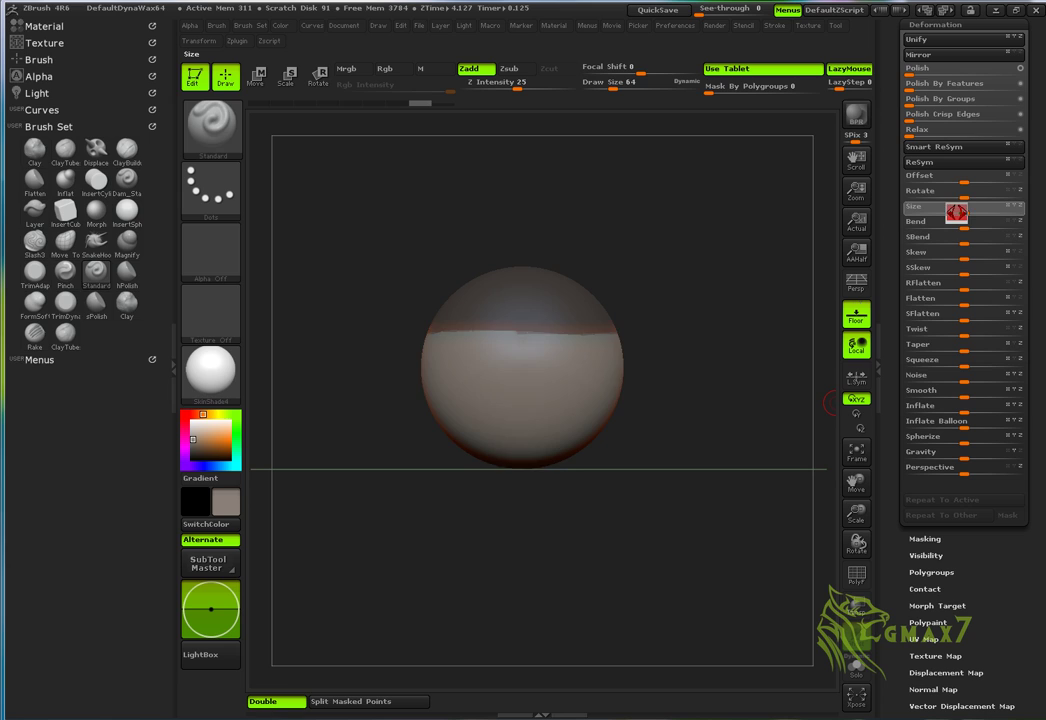
{"action": "left_click_drag", "start_coordinate": [956, 212], "coordinate": [946, 213]}
{"action": "left_click_drag", "start_coordinate": [721, 364], "coordinate": [691, 366], "text": "alt"}
{"action": "mouse_move", "coordinate": [724, 303]}
{"action": "left_mouse_down", "text": "ctrl"}
{"action": "mouse_move", "coordinate": [752, 356]}
{"action": "mouse_move", "coordinate": [707, 374]}
{"action": "mouse_move", "coordinate": [691, 395]}
{"action": "mouse_move", "coordinate": [658, 390]}
{"action": "left_mouse_up", "text": "ctrl"}
{"action": "mouse_move", "coordinate": [404, 373]}
{"action": "left_mouse_down"}
{"action": "mouse_move", "coordinate": [763, 301]}
{"action": "mouse_move", "coordinate": [724, 346]}
{"action": "mouse_move", "coordinate": [691, 336]}
{"action": "mouse_move", "coordinate": [677, 346]}
{"action": "mouse_move", "coordinate": [705, 346]}
{"action": "left_mouse_up"}
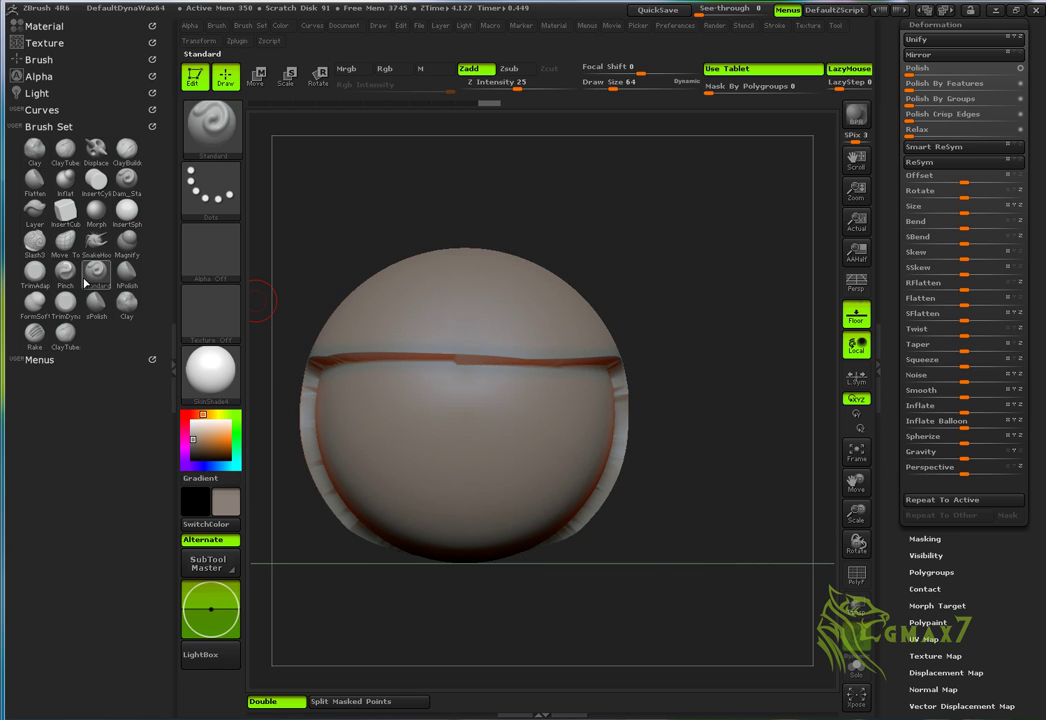
Choose the Pinch brush and sharpen the horizontal edge of the cut across the sphere's front
{"action": "left_click", "coordinate": [65, 150]}
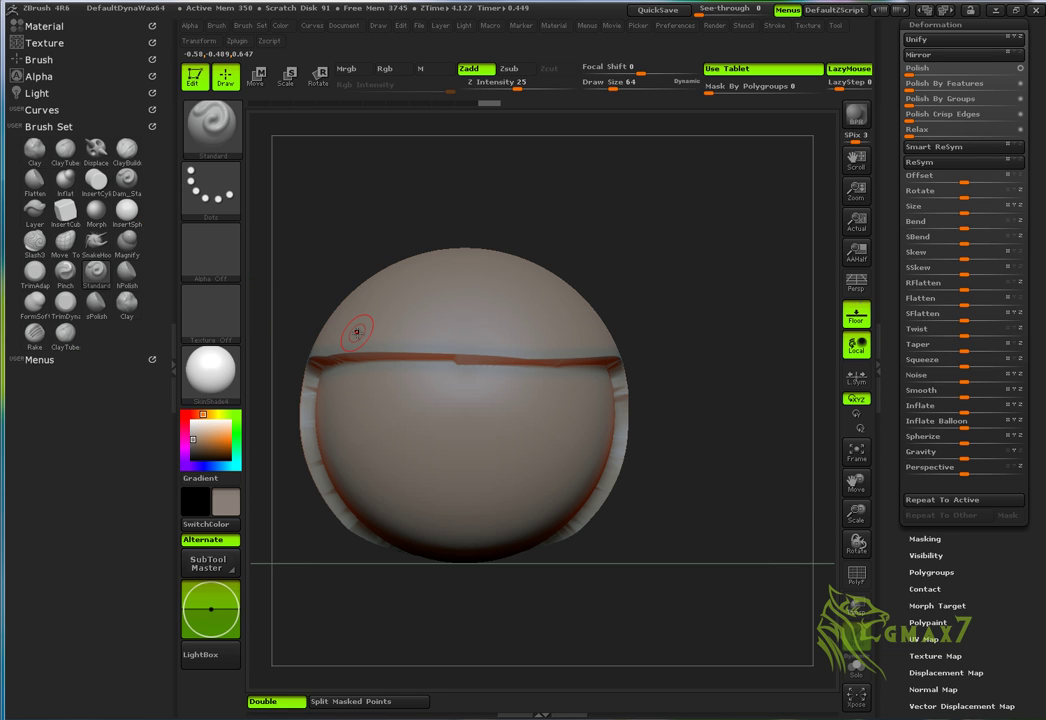
{"action": "key", "text": "b"}
{"action": "key", "text": "p"}
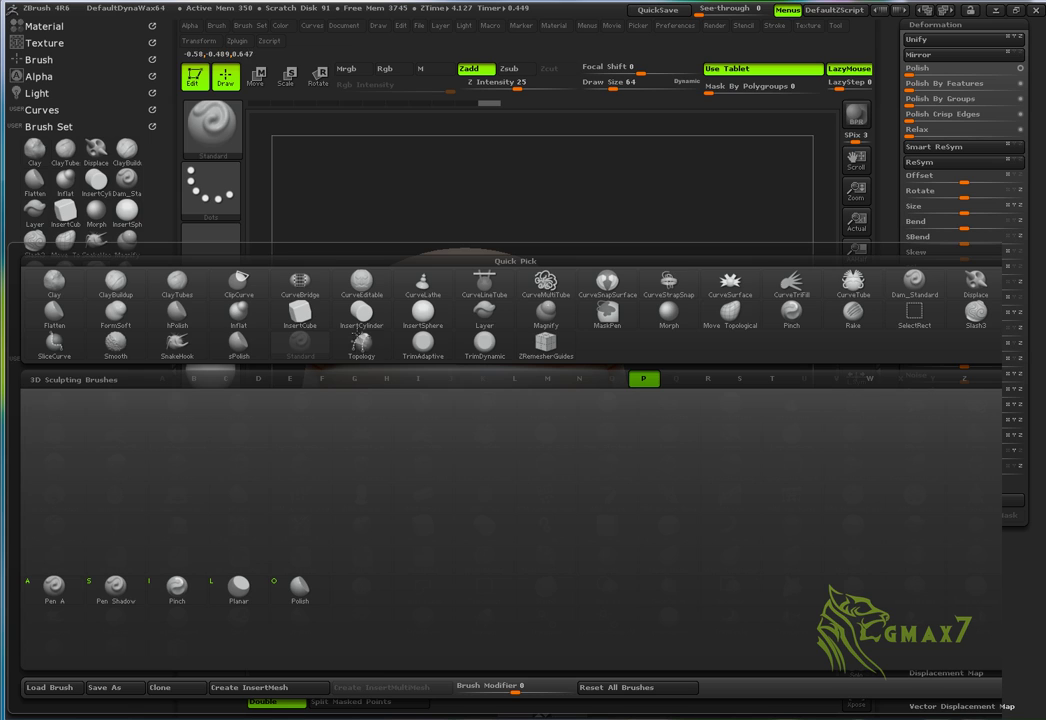
{"action": "left_click", "coordinate": [178, 585]}
{"action": "left_click_drag", "start_coordinate": [655, 226], "coordinate": [709, 214], "text": "alt"}
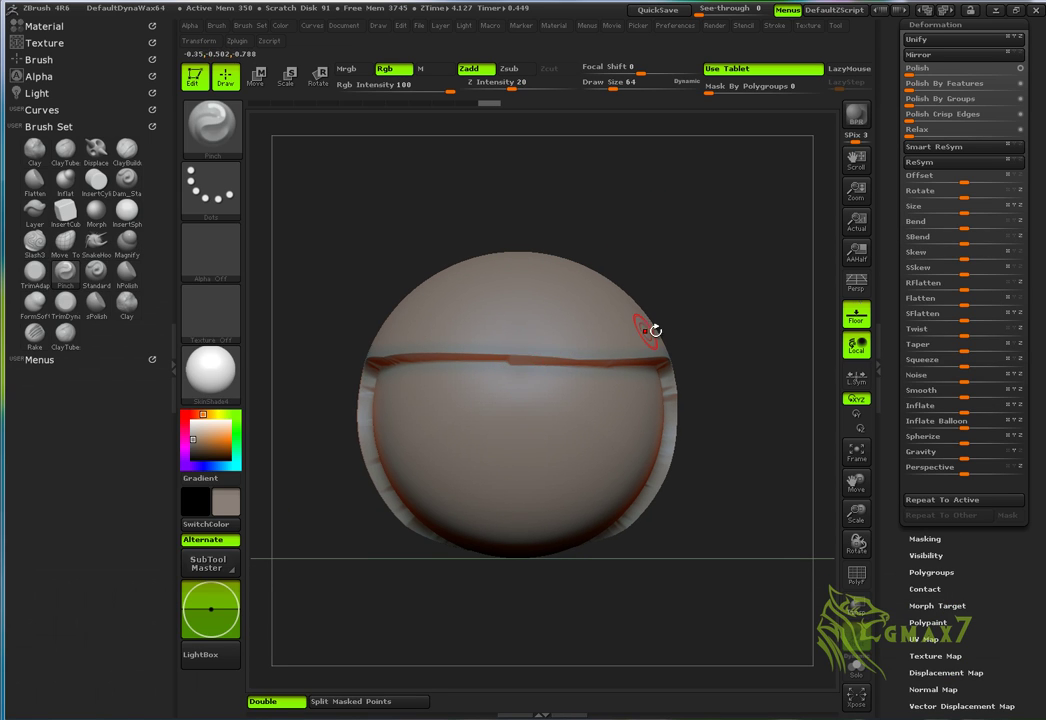
{"action": "left_click_drag", "start_coordinate": [738, 273], "coordinate": [704, 290], "text": "alt"}
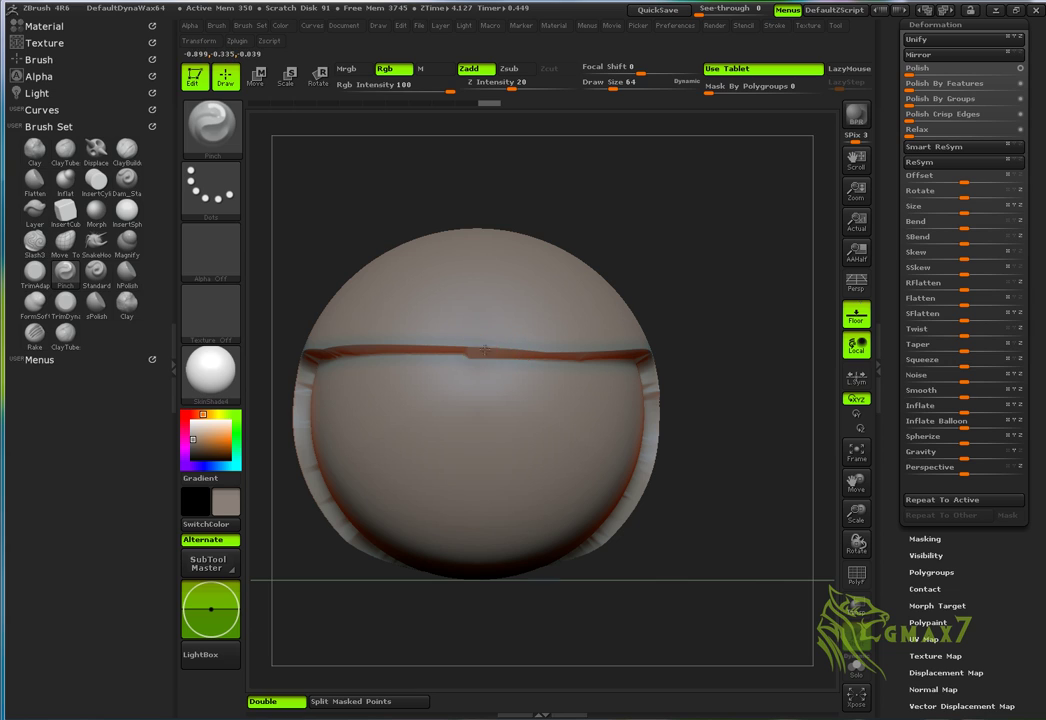
{"action": "left_click_drag", "start_coordinate": [578, 352], "coordinate": [487, 359]}
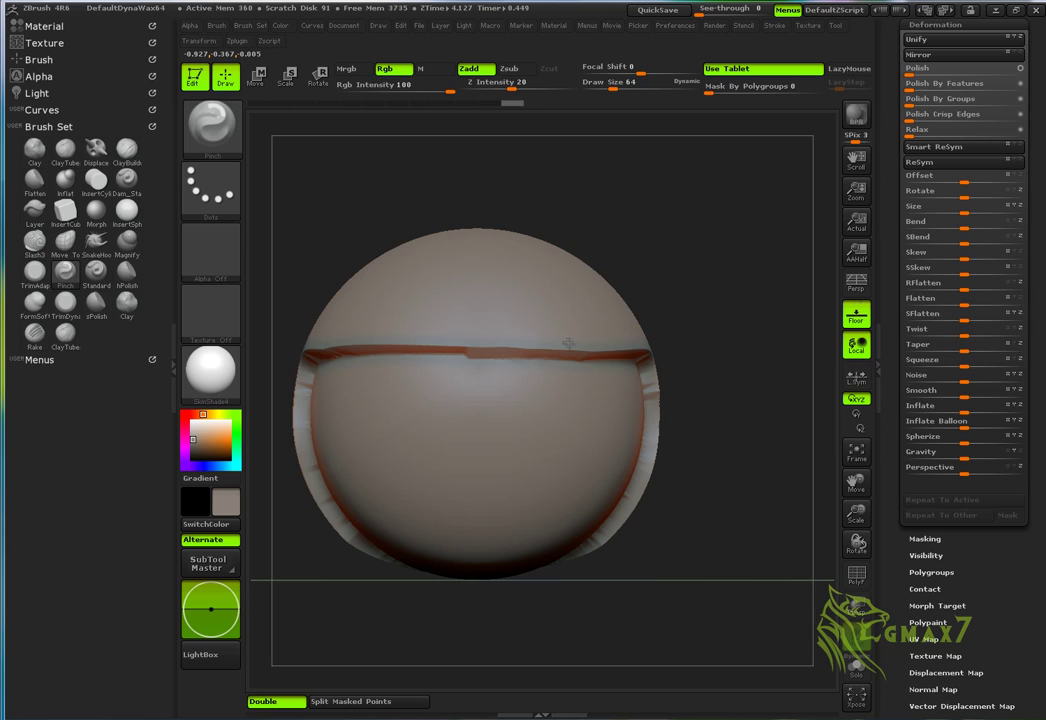
Pinch along the rounded corner and descending side edge of the cut
{"action": "left_click_drag", "start_coordinate": [737, 310], "coordinate": [505, 333]}
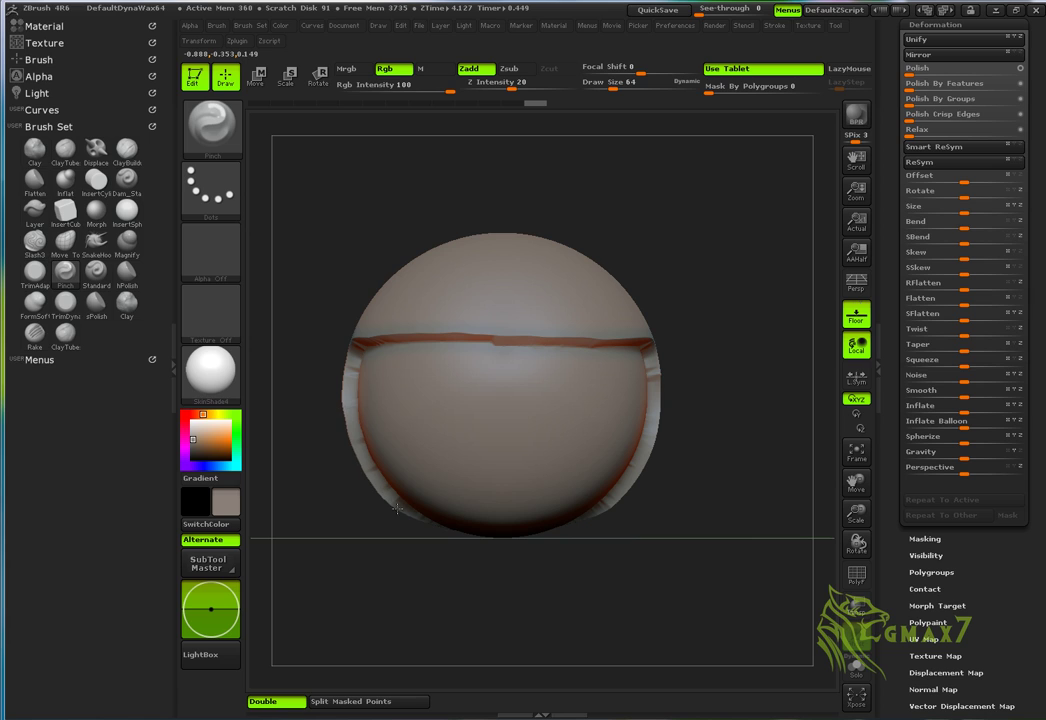
{"action": "left_click_drag", "start_coordinate": [675, 423], "coordinate": [644, 332]}
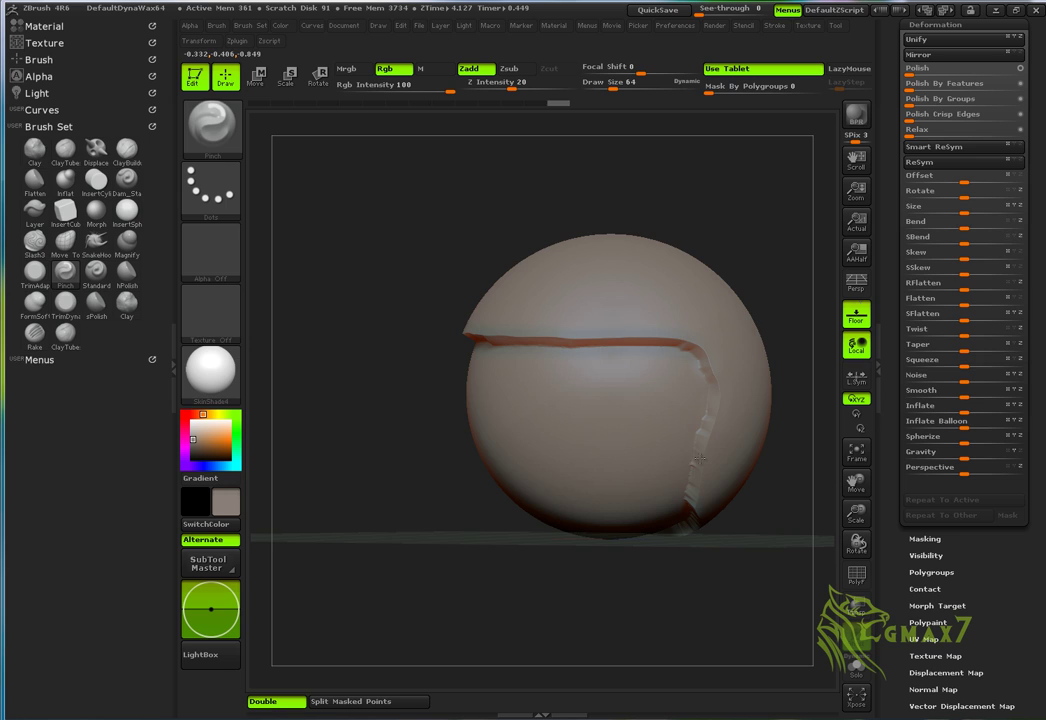
{"action": "mouse_move", "coordinate": [768, 257]}
{"action": "left_mouse_down", "text": "alt"}
{"action": "mouse_move", "coordinate": [735, 238]}
{"action": "mouse_move", "coordinate": [759, 315]}
{"action": "mouse_move", "coordinate": [765, 430]}
{"action": "left_mouse_up", "text": "alt"}
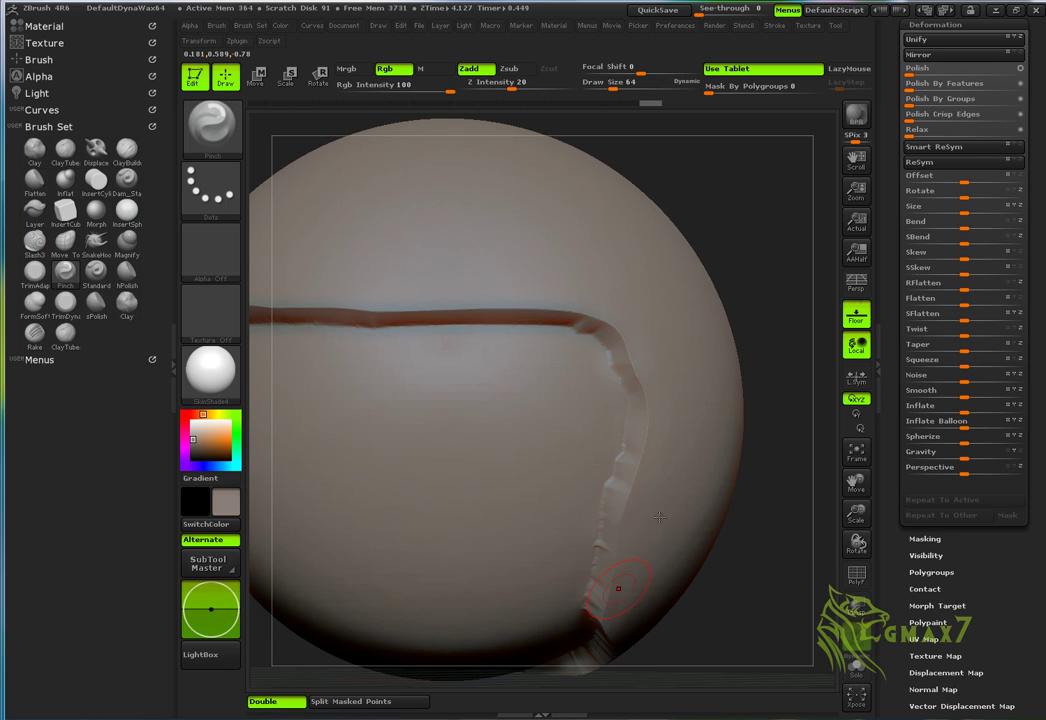
Enable the Polish option for DynaMesh in the Geometry settings
{"action": "key", "text": "f"}
{"action": "left_click_drag", "start_coordinate": [887, 210], "coordinate": [952, 282]}
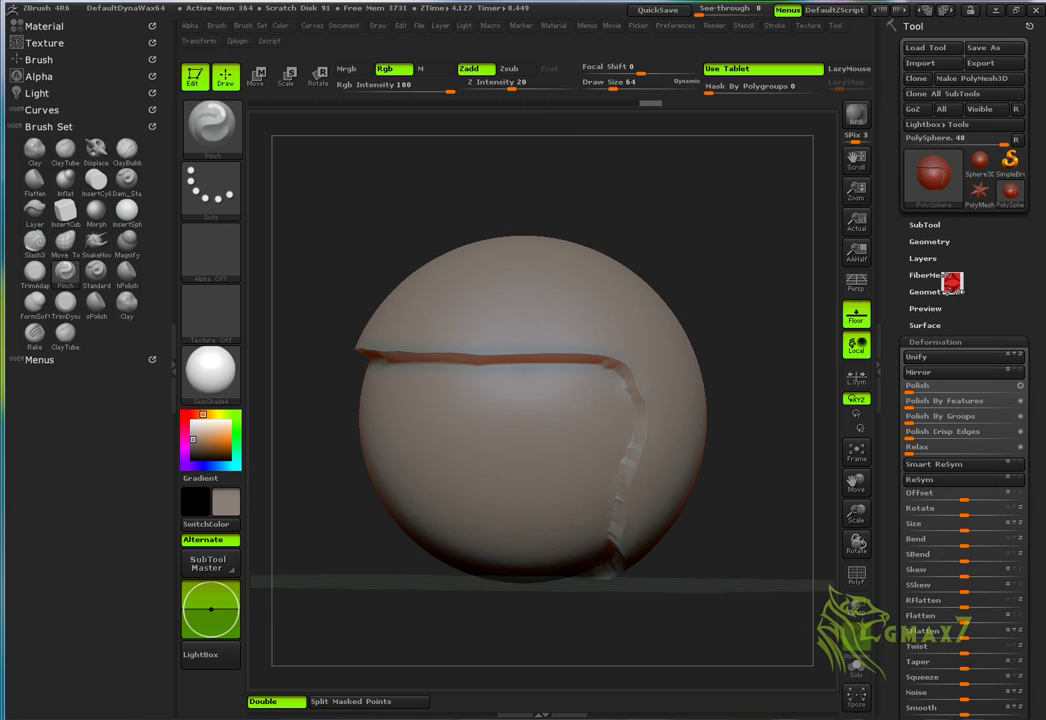
{"action": "left_click", "coordinate": [929, 242]}
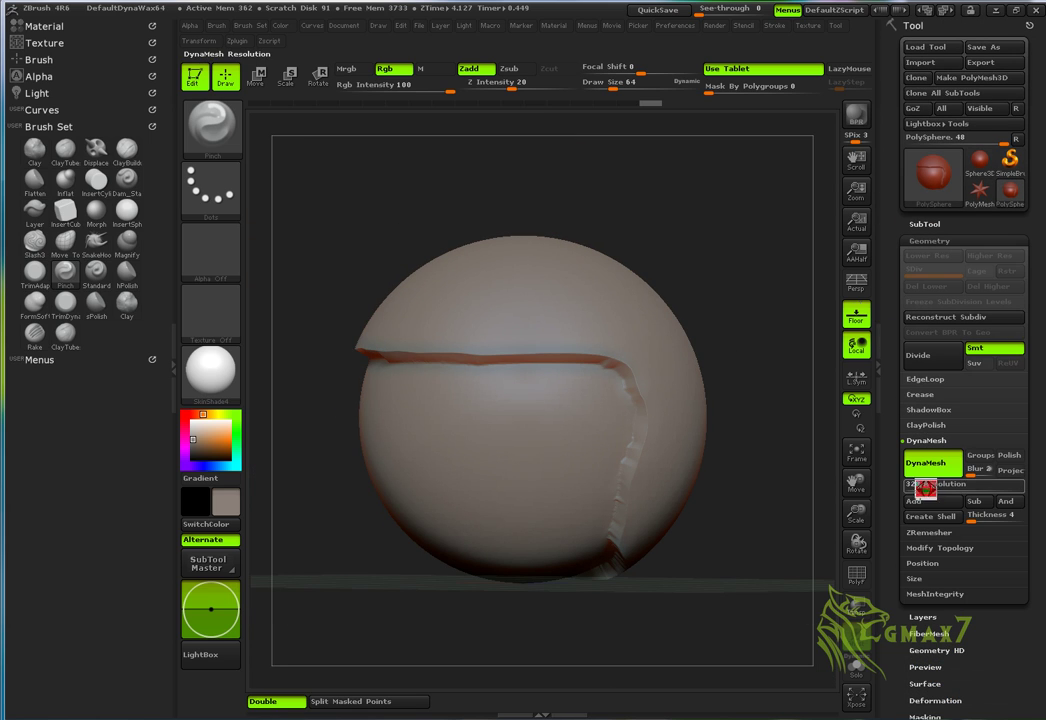
{"action": "left_click", "coordinate": [1009, 456]}
{"action": "mouse_move", "coordinate": [767, 338]}
{"action": "left_mouse_down", "text": "alt"}
{"action": "mouse_move", "coordinate": [740, 345]}
{"action": "mouse_move", "coordinate": [773, 338]}
{"action": "left_mouse_up", "text": "alt"}
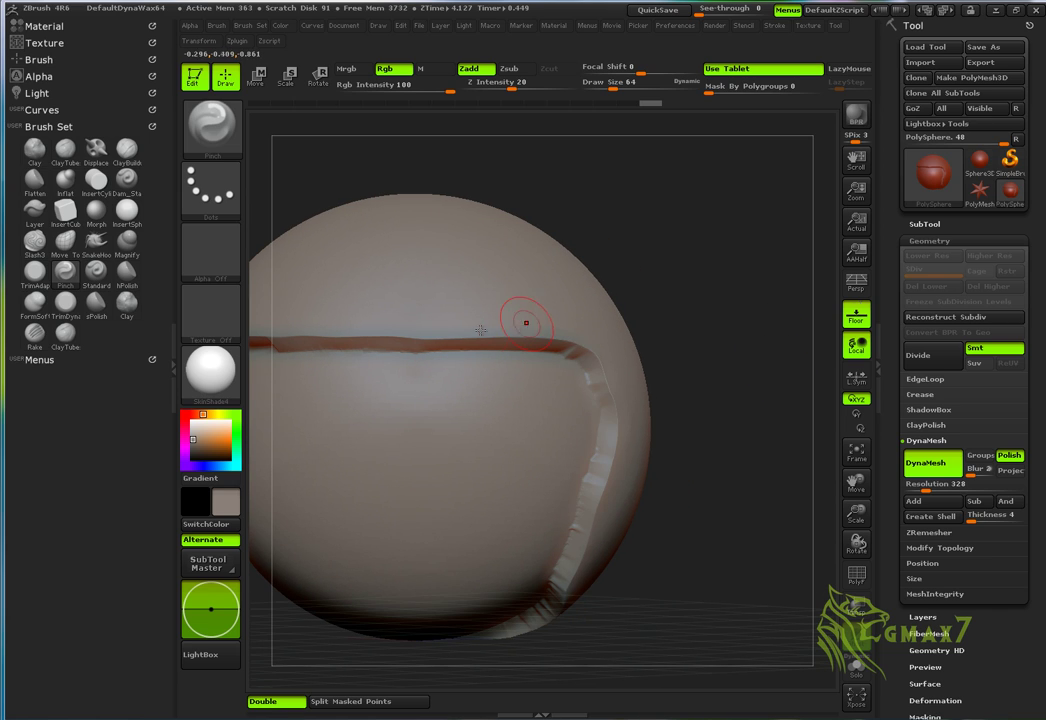
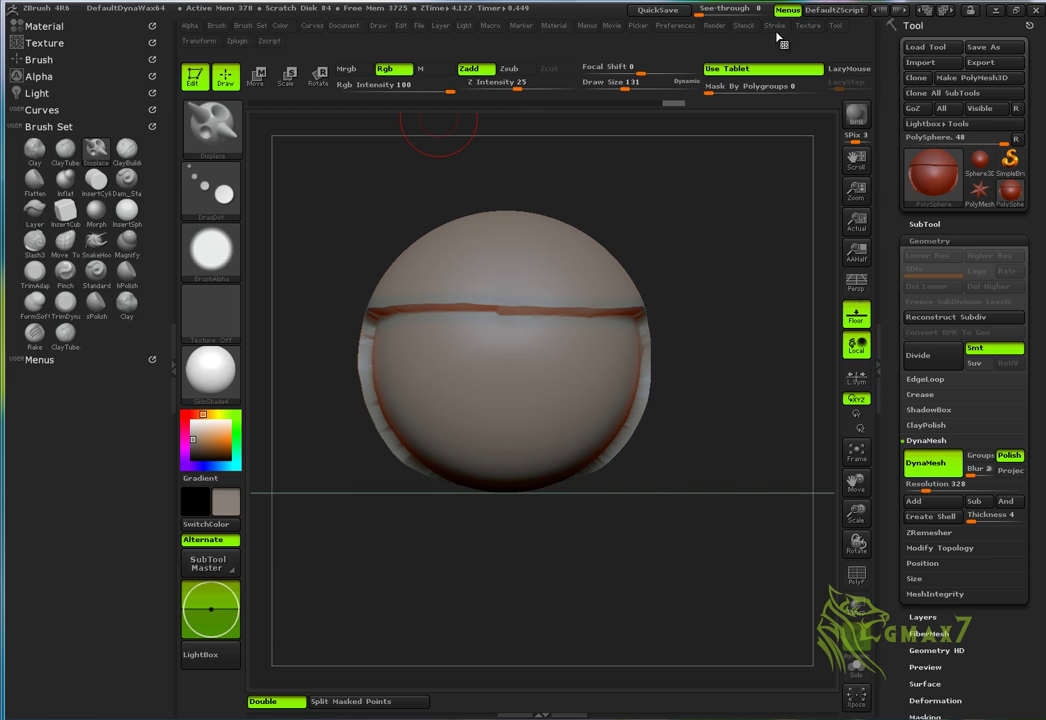
Set the Displace brush's Z Intensity to 46 and place a mirrored pair of round eye bumps below the cut
{"action": "left_click", "coordinate": [199, 40]}
{"action": "mouse_move", "coordinate": [728, 422]}
{"action": "left_mouse_down", "text": "alt"}
{"action": "mouse_move", "coordinate": [747, 374]}
{"action": "mouse_move", "coordinate": [745, 425]}
{"action": "left_mouse_up", "text": "alt"}
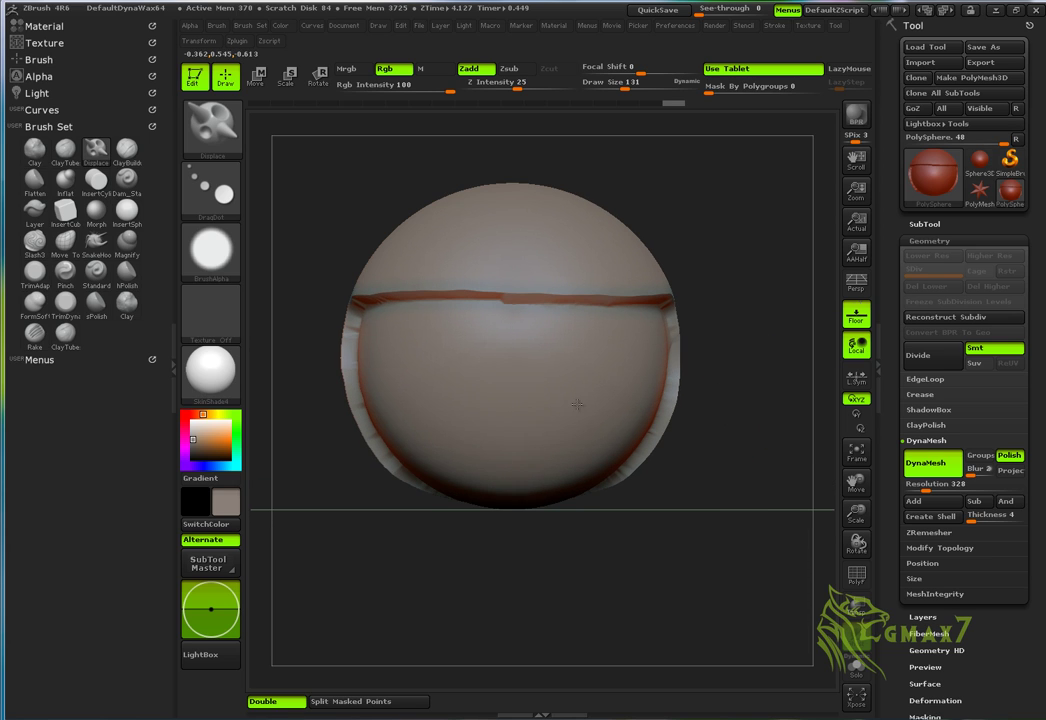
{"action": "key", "text": "ctrl+z"}
{"action": "left_click_drag", "start_coordinate": [505, 85], "coordinate": [541, 81]}
{"action": "left_click", "coordinate": [424, 348]}
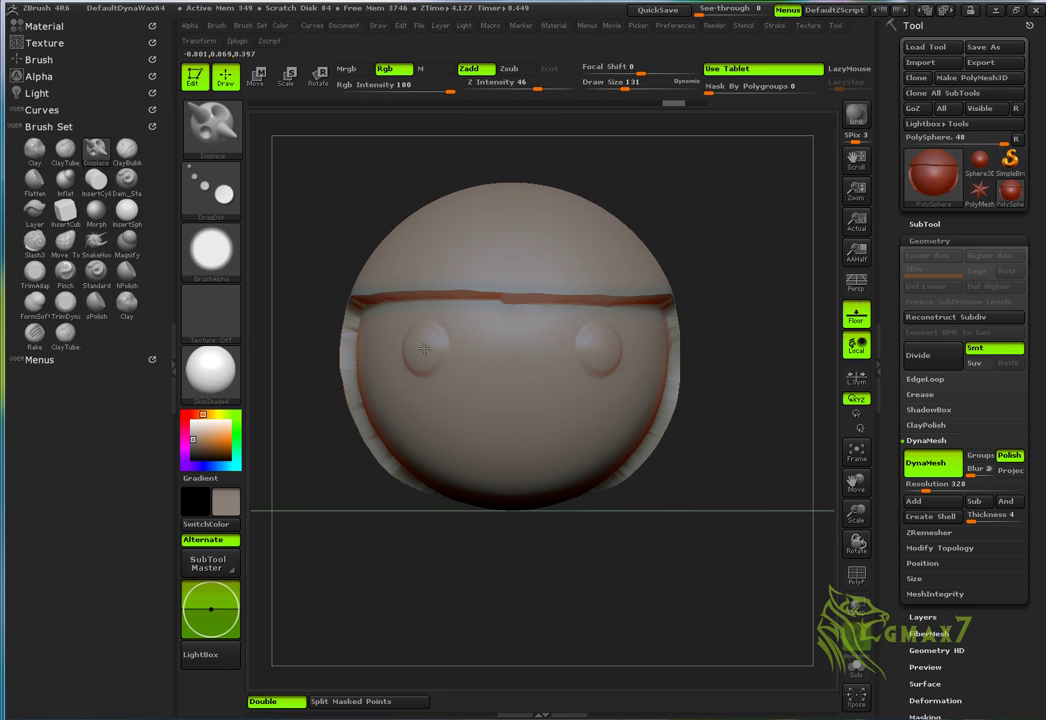
Add a round nose bump on the centre line below the two eye bumps, undoing the first attempt
{"action": "left_click_drag", "start_coordinate": [758, 461], "coordinate": [761, 413], "text": "alt"}
{"action": "mouse_move", "coordinate": [576, 340]}
{"action": "left_mouse_down"}
{"action": "mouse_move", "coordinate": [582, 377]}
{"action": "mouse_move", "coordinate": [528, 366]}
{"action": "left_mouse_up"}
{"action": "key", "text": "ctrl+z"}
{"action": "left_click", "coordinate": [511, 364]}
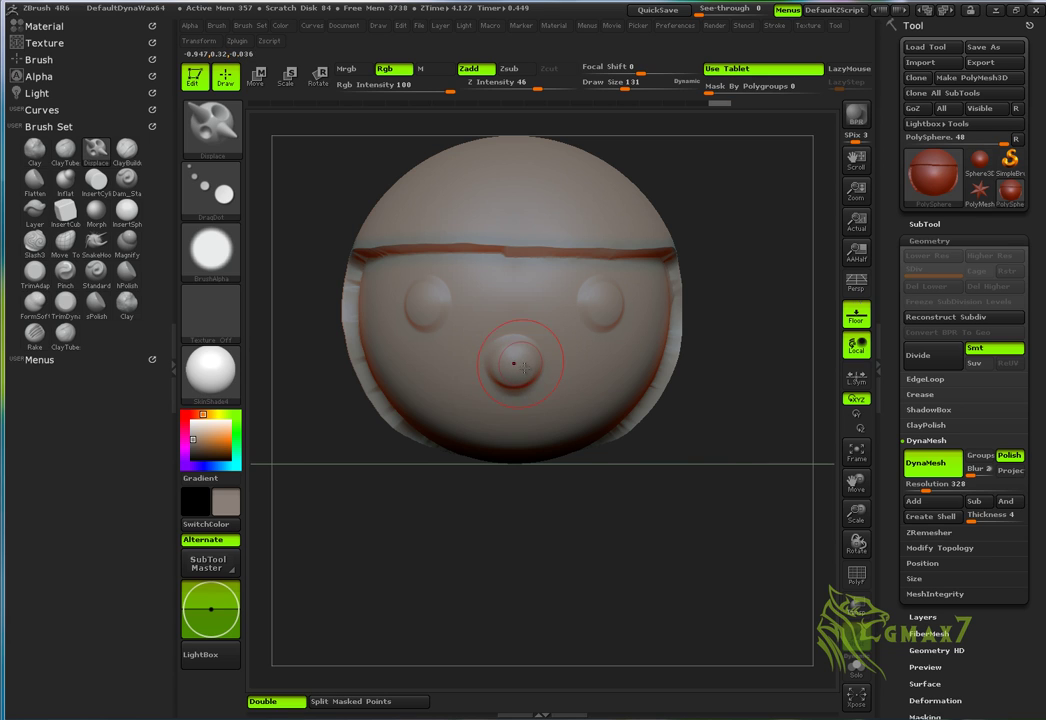
Turn on the polygroup wireframe display and examine the face and its surrounding cut from an angle
{"action": "mouse_move", "coordinate": [736, 413]}
{"action": "left_mouse_down", "text": "alt"}
{"action": "mouse_move", "coordinate": [680, 430]}
{"action": "mouse_move", "coordinate": [693, 450]}
{"action": "mouse_move", "coordinate": [637, 465]}
{"action": "mouse_move", "coordinate": [612, 519]}
{"action": "mouse_move", "coordinate": [633, 500]}
{"action": "mouse_move", "coordinate": [655, 380]}
{"action": "mouse_move", "coordinate": [696, 388]}
{"action": "mouse_move", "coordinate": [648, 403]}
{"action": "left_mouse_up", "text": "alt"}
{"action": "mouse_move", "coordinate": [710, 494]}
{"action": "left_mouse_down"}
{"action": "mouse_move", "coordinate": [672, 399]}
{"action": "mouse_move", "coordinate": [660, 420]}
{"action": "mouse_move", "coordinate": [700, 476]}
{"action": "mouse_move", "coordinate": [561, 354]}
{"action": "left_mouse_up"}
{"action": "key", "text": "shift+f"}
{"action": "left_click_drag", "start_coordinate": [734, 427], "coordinate": [567, 380]}
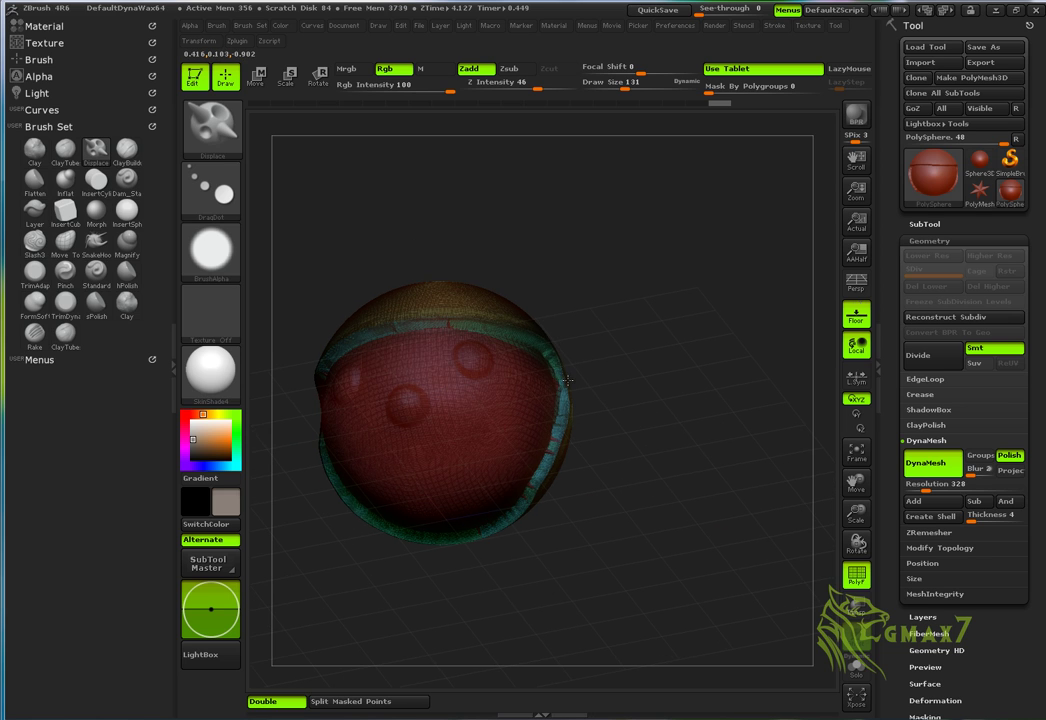
Turn off the polygroup wireframe and isolate the face and its surrounding cut rim by hiding the helmet polygroup
{"action": "mouse_move", "coordinate": [571, 488]}
{"action": "left_mouse_down"}
{"action": "mouse_move", "coordinate": [661, 439]}
{"action": "mouse_move", "coordinate": [717, 357]}
{"action": "mouse_move", "coordinate": [722, 425]}
{"action": "left_mouse_up"}
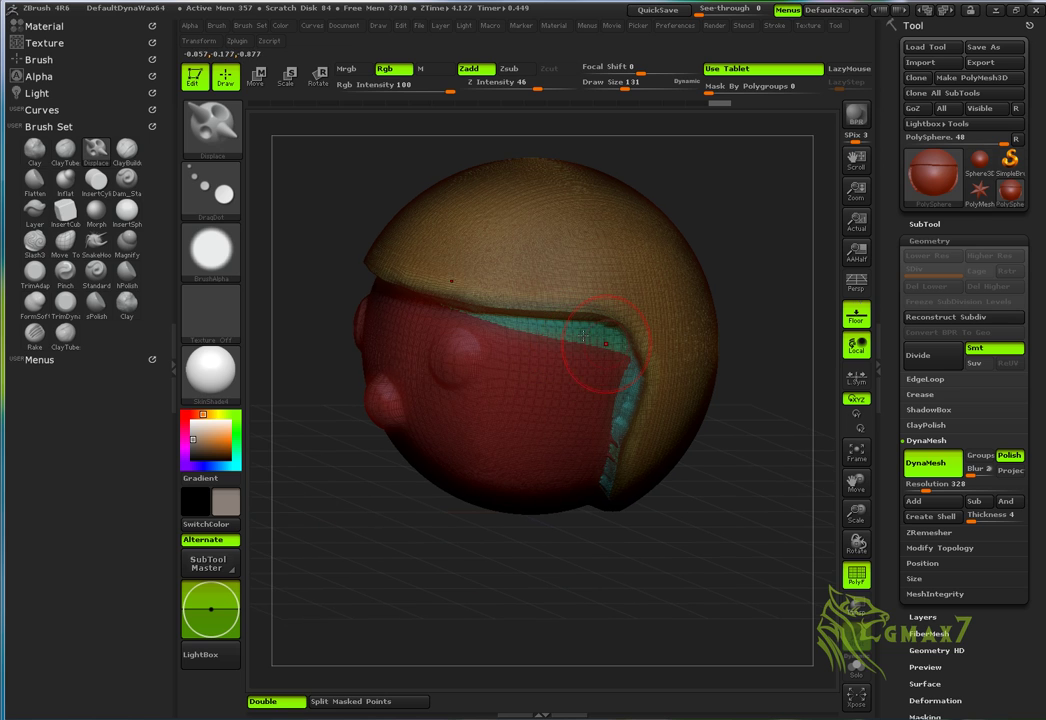
{"action": "left_click_drag", "start_coordinate": [763, 294], "coordinate": [721, 343], "text": "alt"}
{"action": "key", "text": "shift+f"}
{"action": "left_click", "coordinate": [610, 380], "text": "ctrl+shift"}
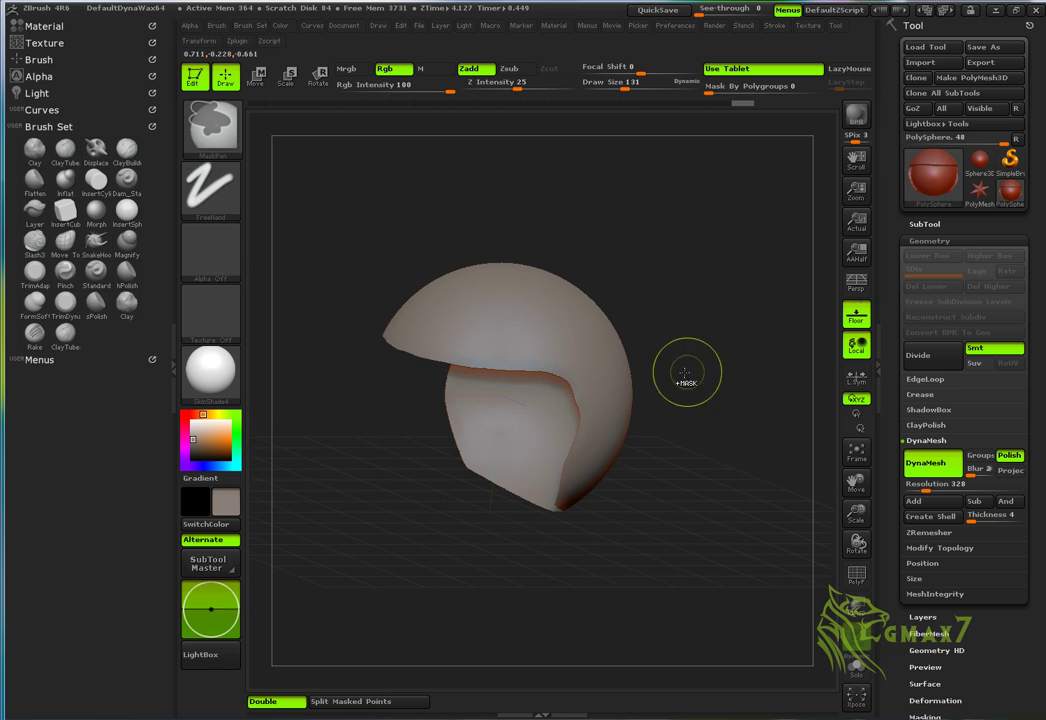
{"action": "left_click", "coordinate": [605, 362], "text": "ctrl+shift"}
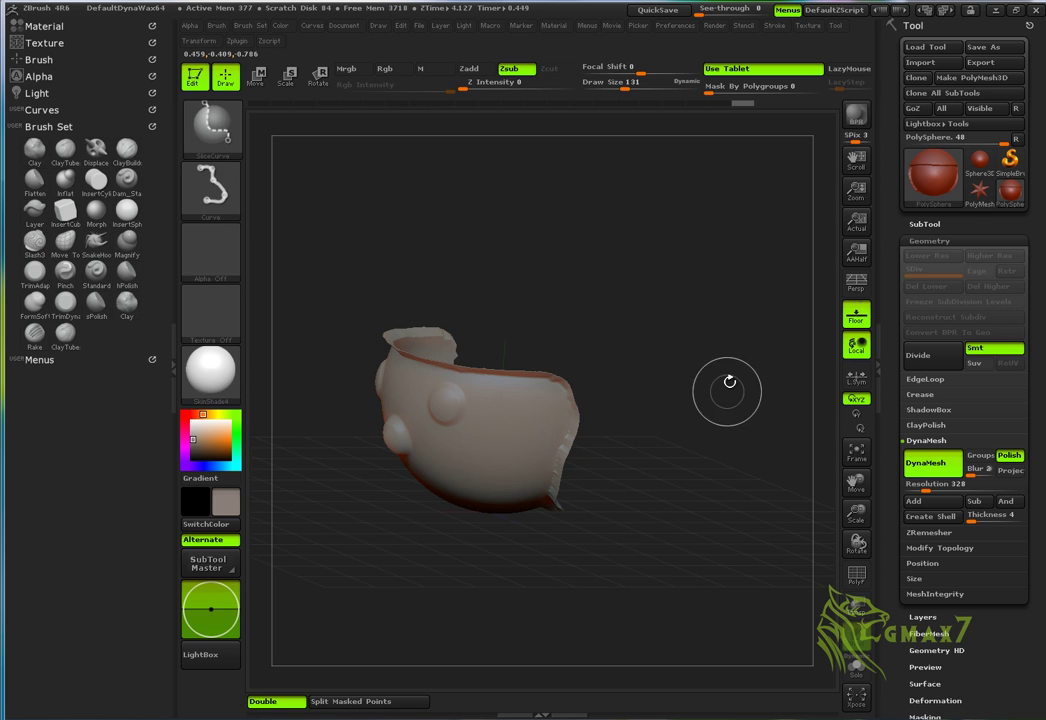
Combine the visible face and cut rim into a single polygroup and show the whole mesh again
{"action": "left_click_drag", "start_coordinate": [728, 391], "coordinate": [782, 346]}
{"action": "left_click_drag", "start_coordinate": [910, 390], "coordinate": [938, 254]}
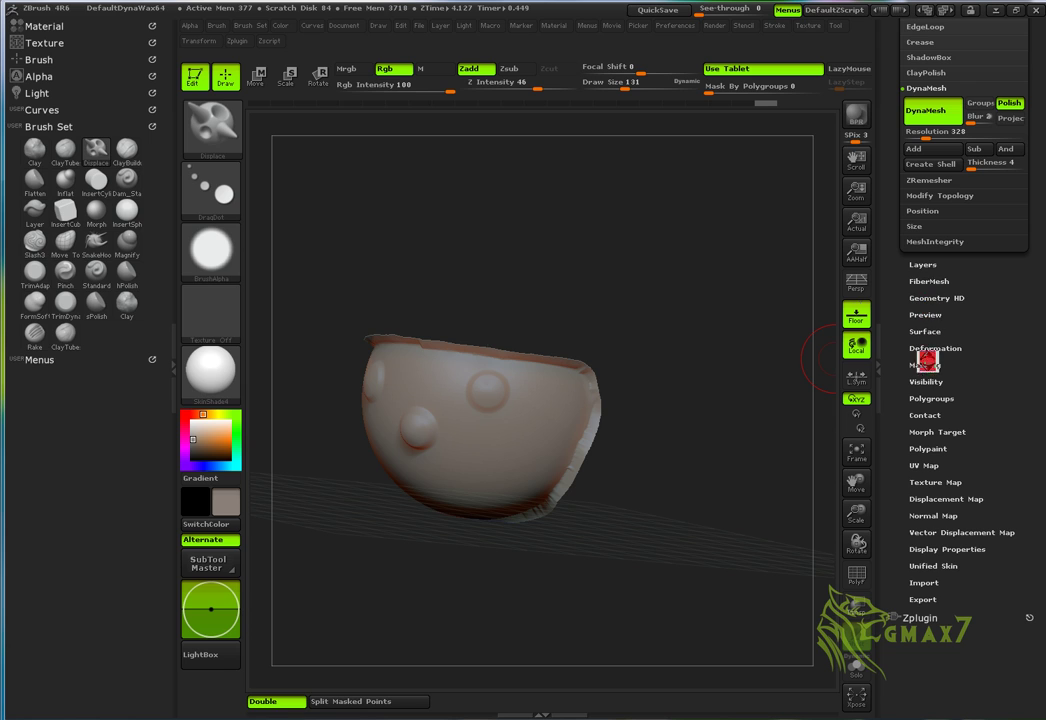
{"action": "left_click", "coordinate": [927, 396]}
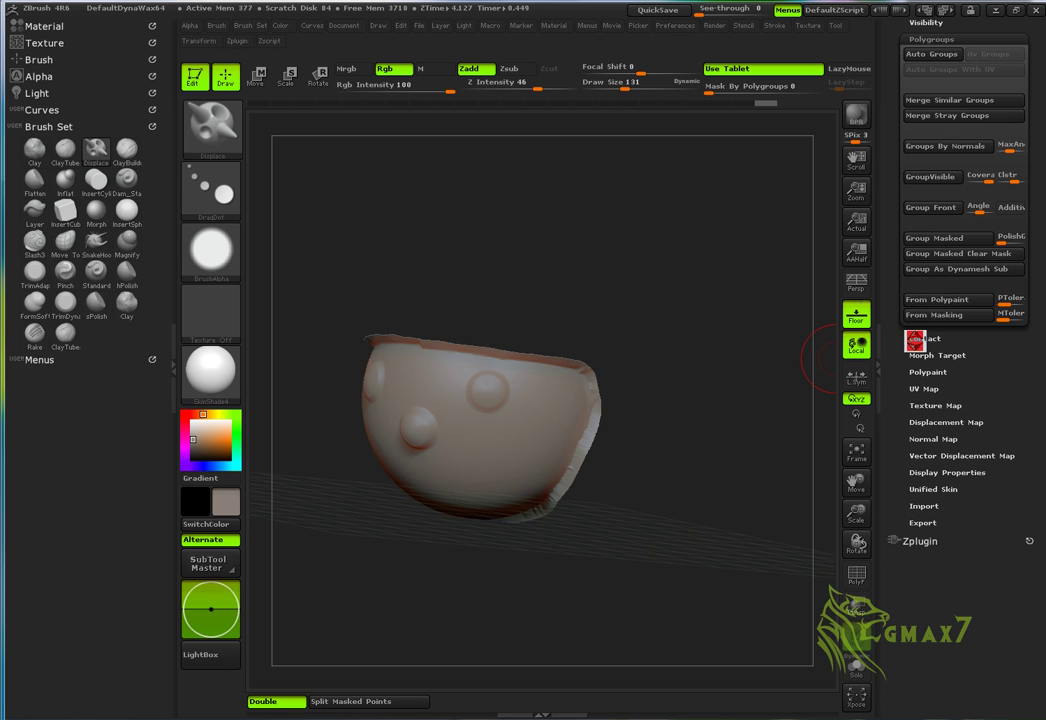
{"action": "left_click_drag", "start_coordinate": [782, 329], "coordinate": [717, 319]}
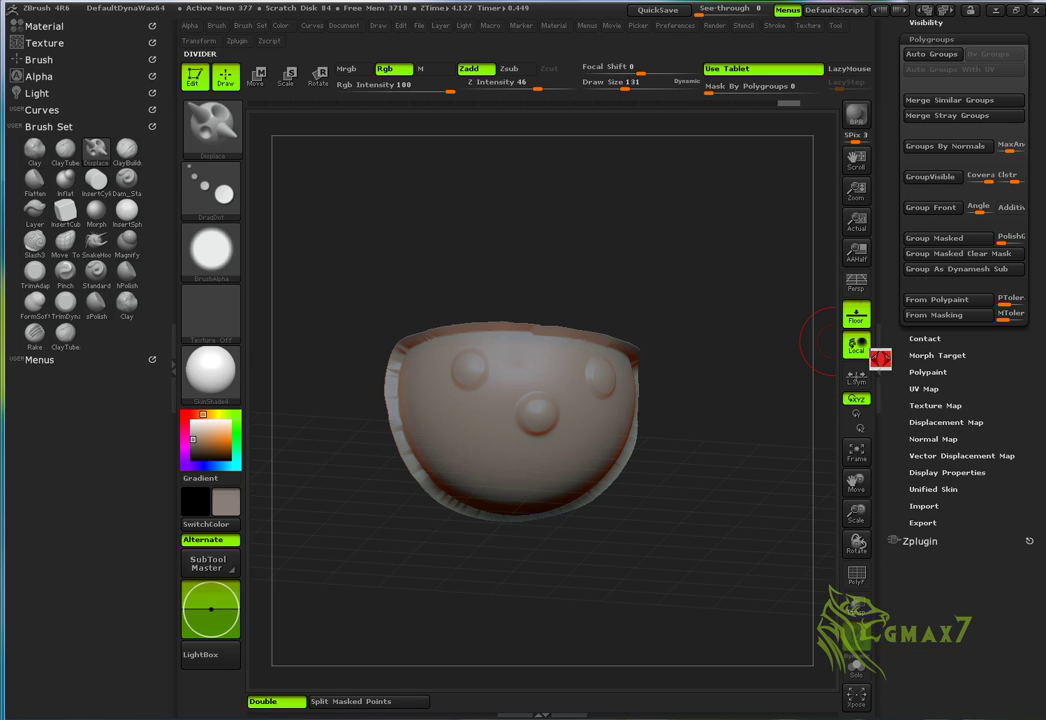
{"action": "left_click_drag", "start_coordinate": [885, 357], "coordinate": [894, 473]}
{"action": "left_click", "coordinate": [932, 392]}
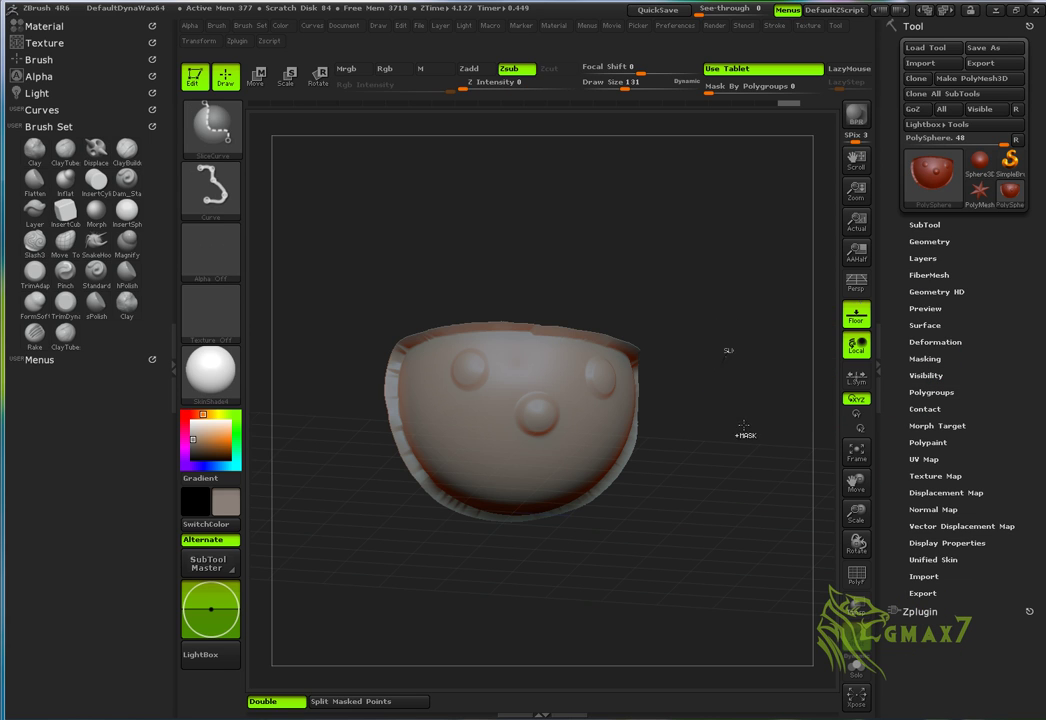
{"action": "left_click_drag", "start_coordinate": [736, 350], "coordinate": [731, 351]}
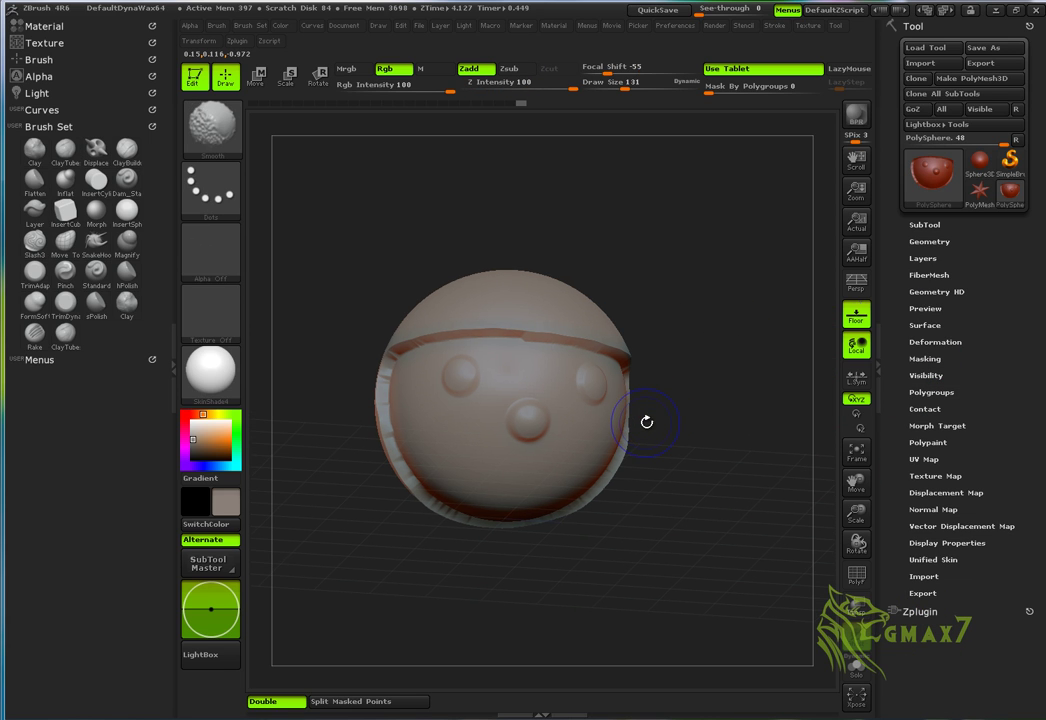
Examine the regrouped face and helmet in the polygroup wireframe display from the front, and turn that display off again
{"action": "key", "text": "shift+f"}
{"action": "left_click_drag", "start_coordinate": [726, 401], "coordinate": [700, 402]}
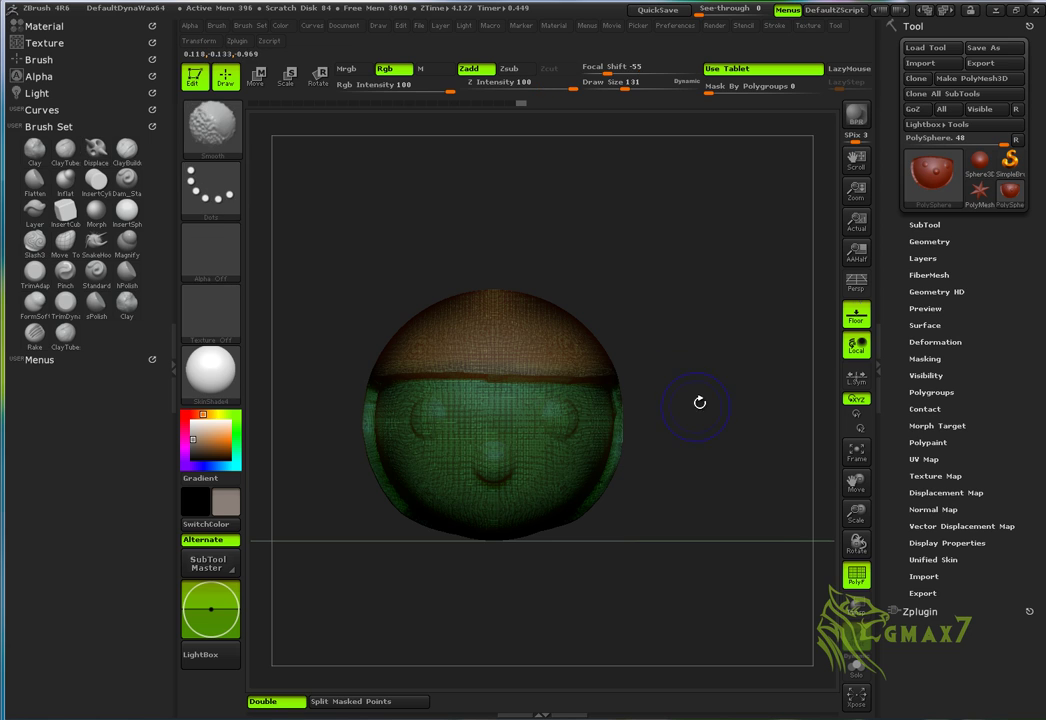
{"action": "key", "text": "shift+f"}
{"action": "left_click_drag", "start_coordinate": [717, 356], "coordinate": [731, 327], "text": "alt"}
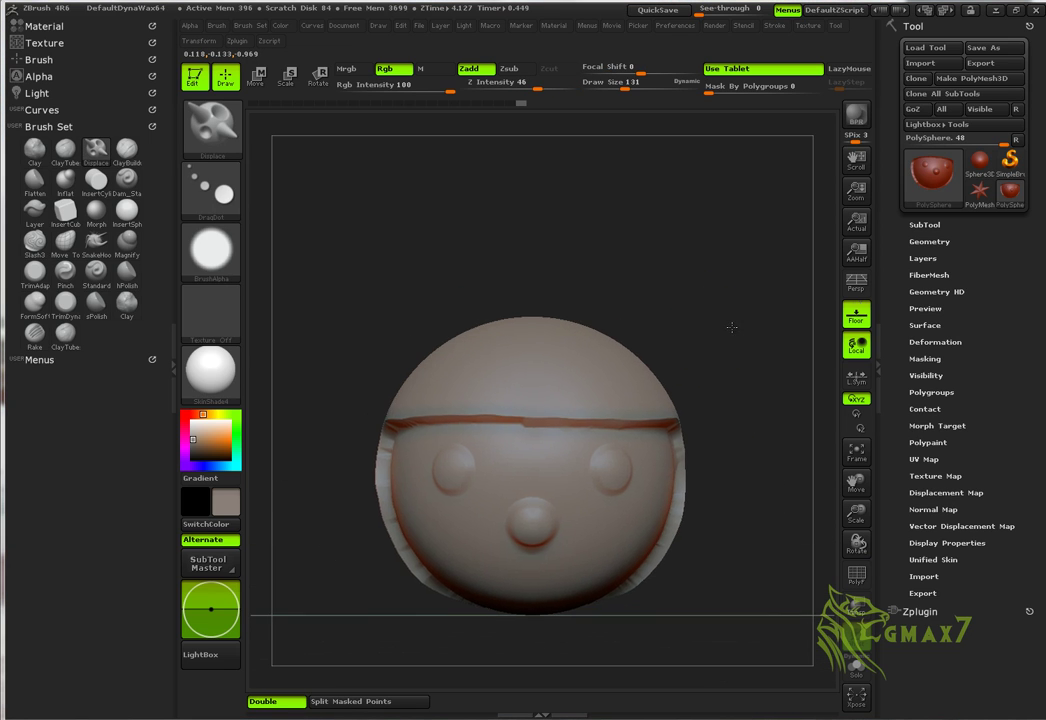
{"action": "left_click_drag", "start_coordinate": [689, 261], "coordinate": [606, 285], "text": "alt"}
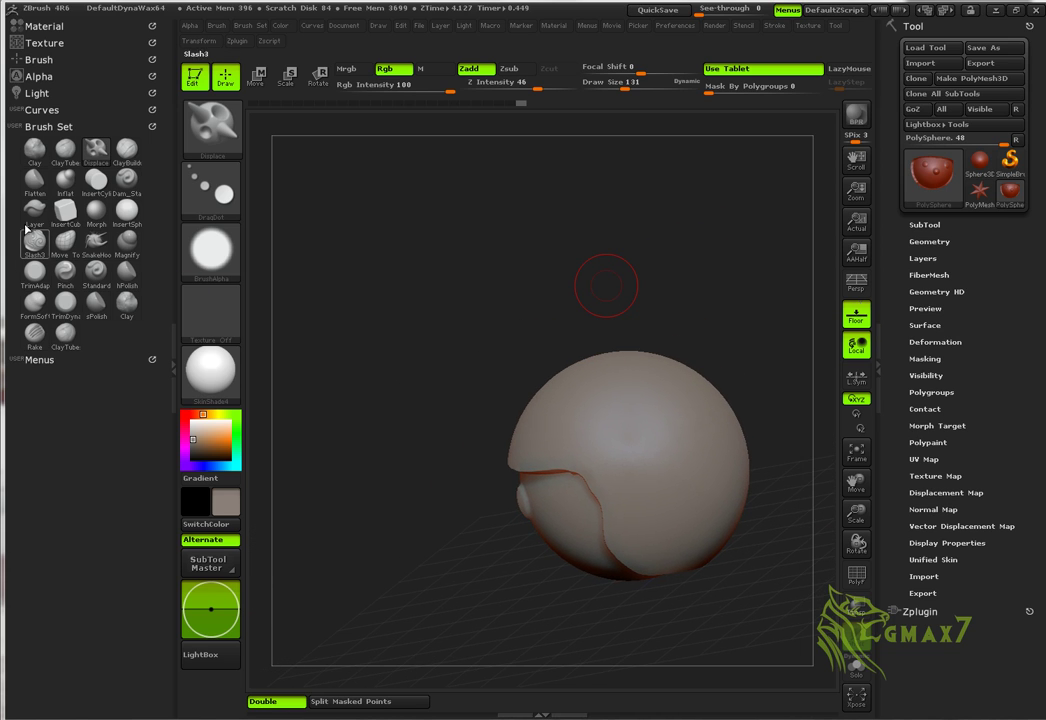
Select the Dam_Standard brush, set its Draw Size to 56 and collapse the Tool palette tray to enlarge the canvas
{"action": "left_click", "coordinate": [34, 150]}
{"action": "left_click", "coordinate": [31, 246]}
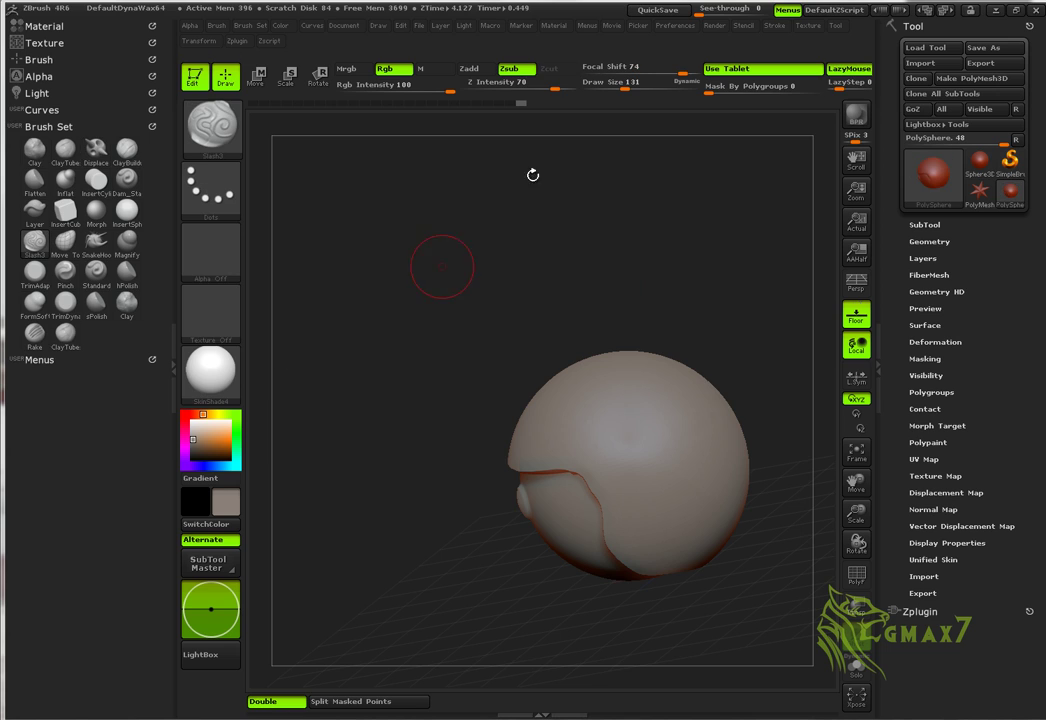
{"action": "mouse_move", "coordinate": [532, 173]}
{"action": "left_mouse_down"}
{"action": "mouse_move", "coordinate": [493, 187]}
{"action": "mouse_move", "coordinate": [523, 201]}
{"action": "mouse_move", "coordinate": [508, 248]}
{"action": "left_mouse_up"}
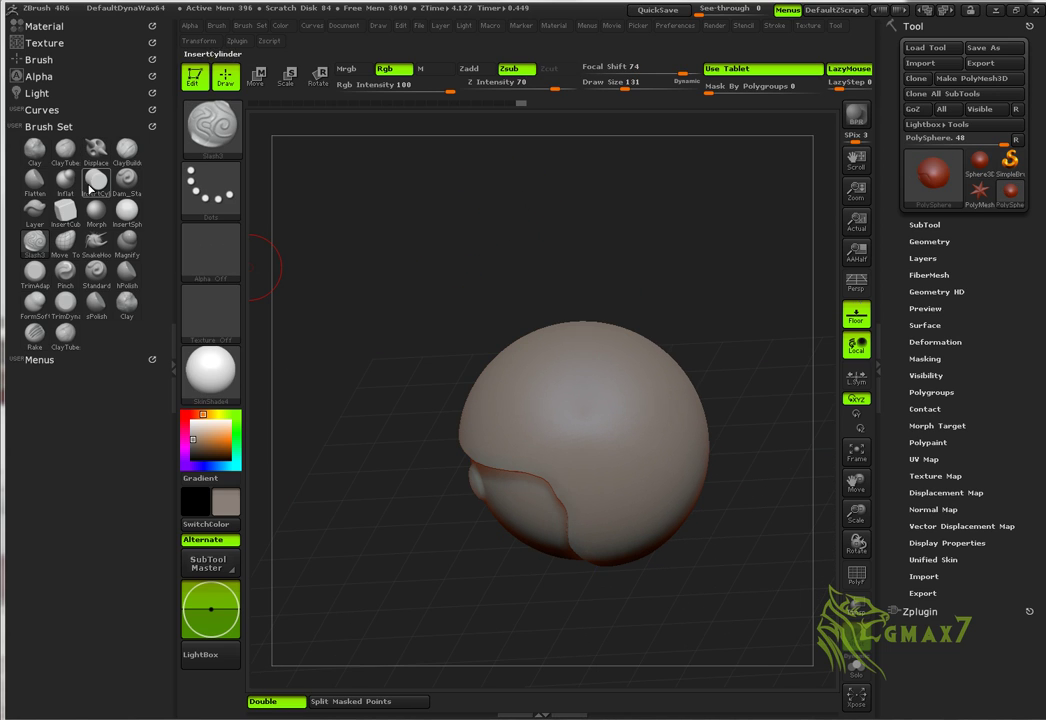
{"action": "left_click", "coordinate": [62, 344]}
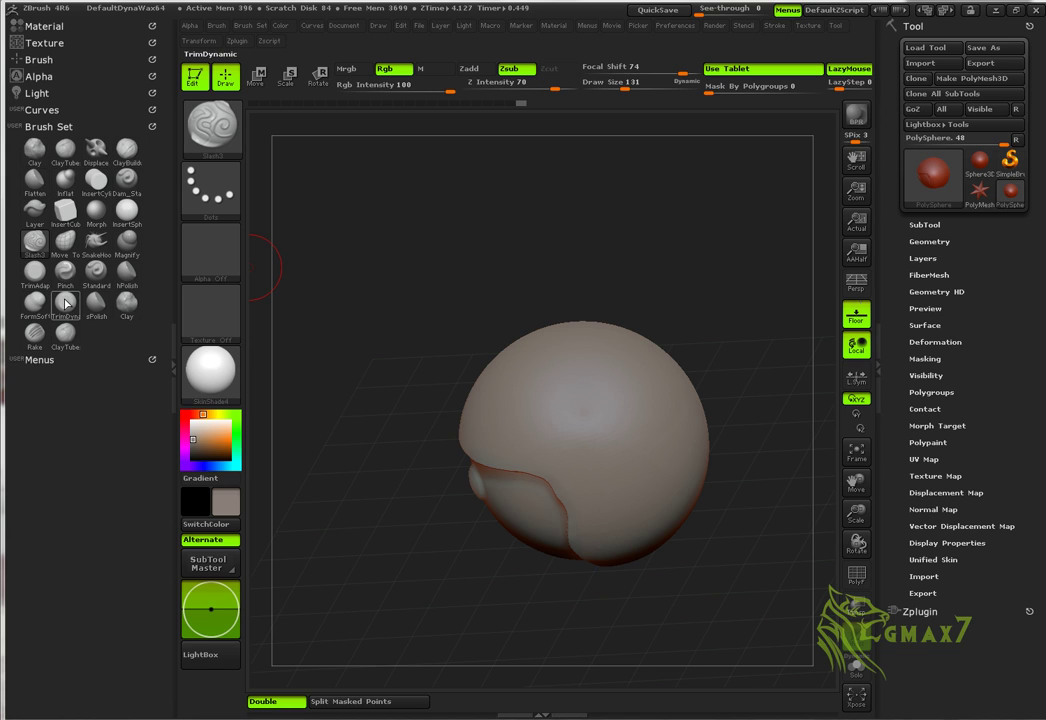
{"action": "left_click", "coordinate": [117, 190]}
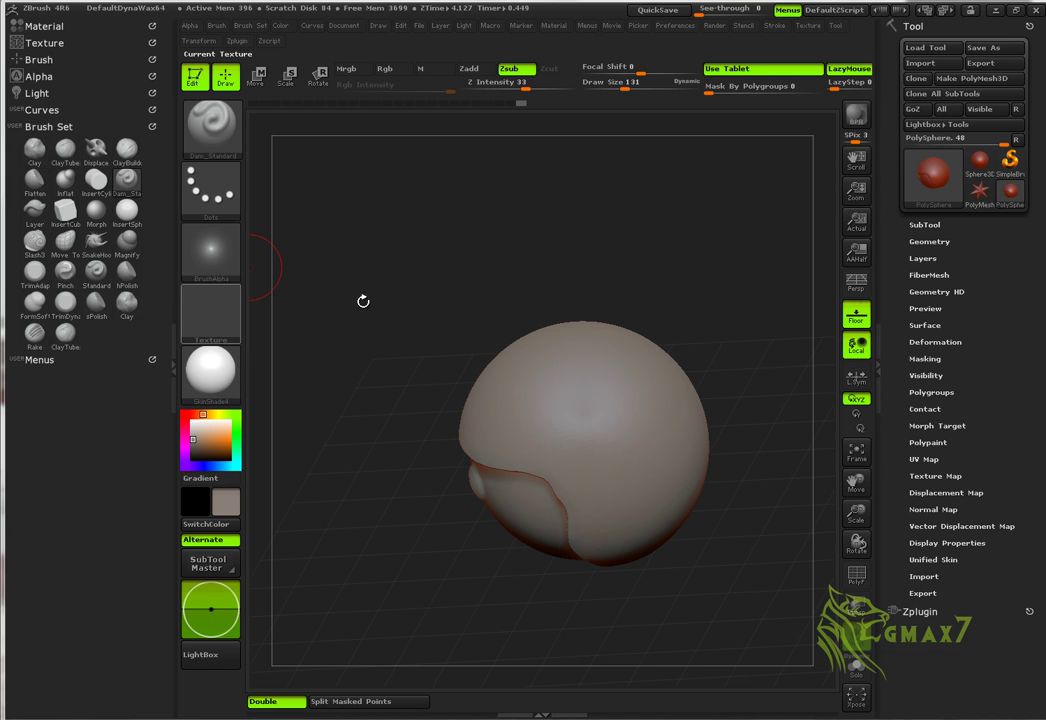
{"action": "mouse_move", "coordinate": [525, 228]}
{"action": "left_mouse_down"}
{"action": "mouse_move", "coordinate": [570, 208]}
{"action": "mouse_move", "coordinate": [573, 299]}
{"action": "left_mouse_up"}
{"action": "key", "text": "space"}
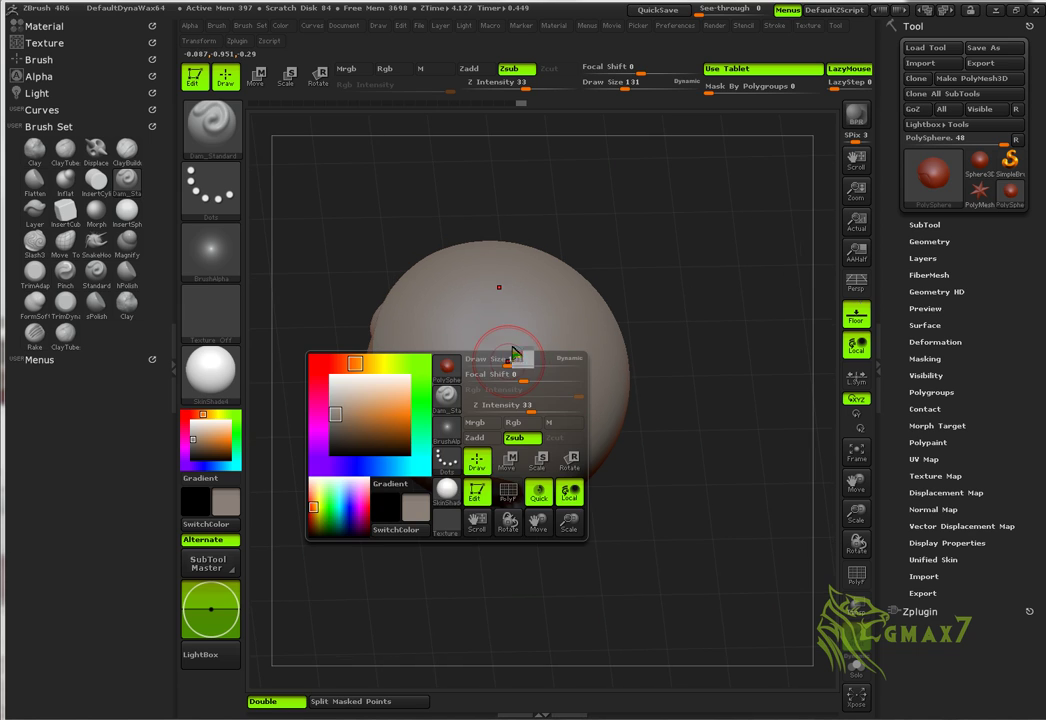
{"action": "left_click", "coordinate": [500, 357]}
{"action": "left_click_drag", "start_coordinate": [686, 301], "coordinate": [657, 294], "text": "alt"}
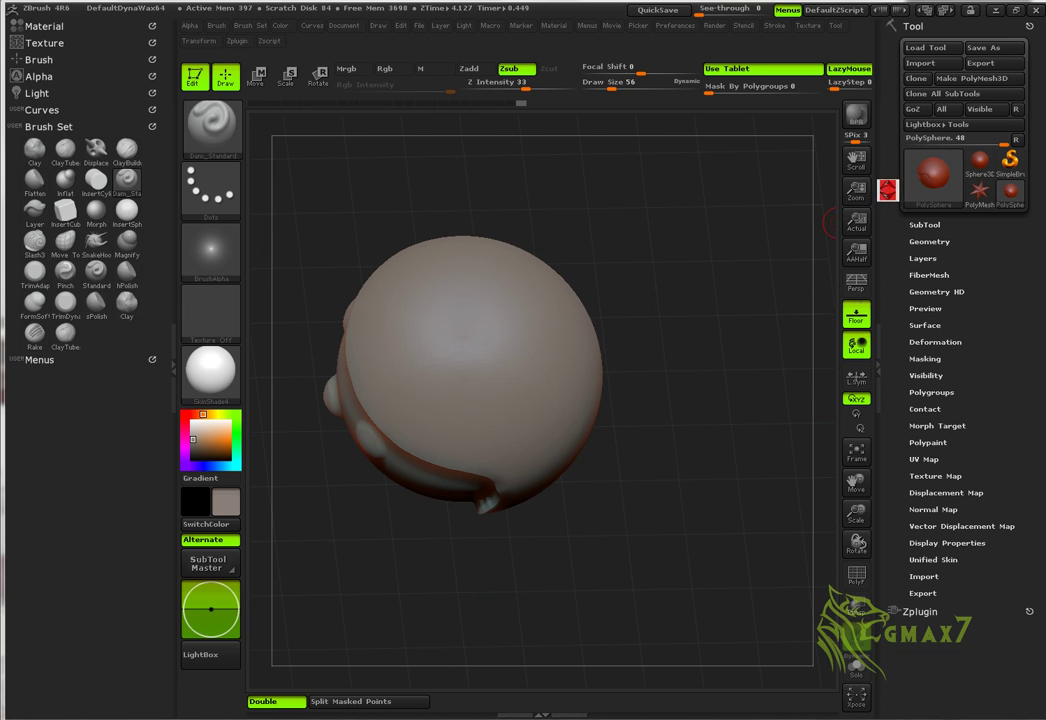
{"action": "double_click", "coordinate": [880, 190]}
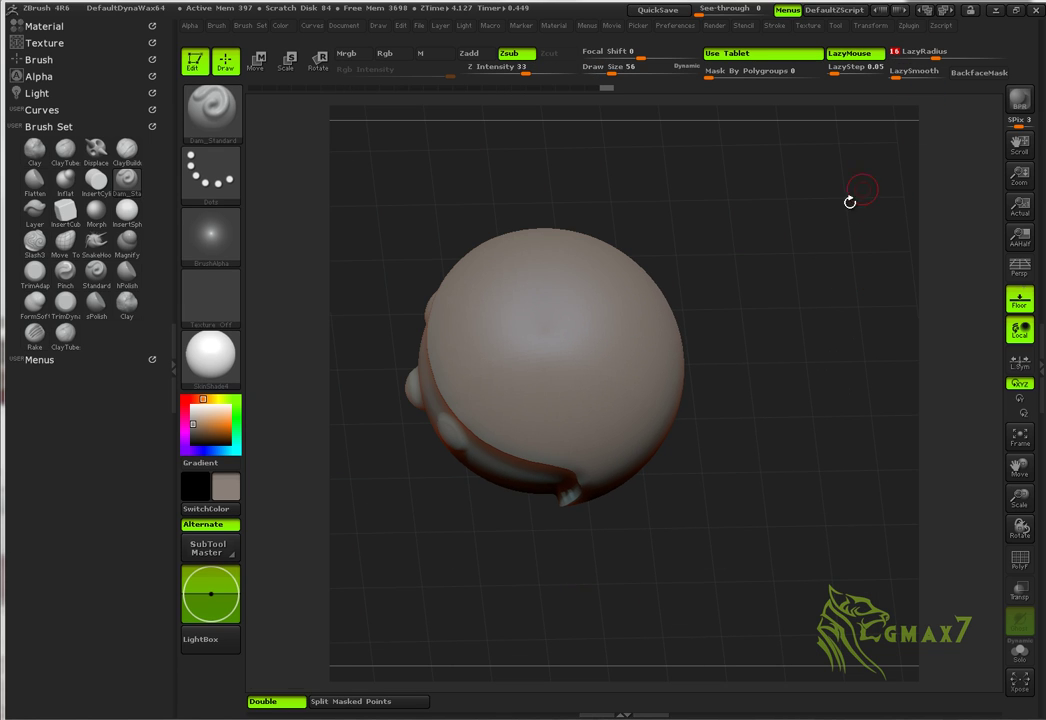
Carve a mirrored panel line with curved and angular sections from the helmet's front over its sides to the back
{"action": "left_click_drag", "start_coordinate": [852, 203], "coordinate": [721, 307]}
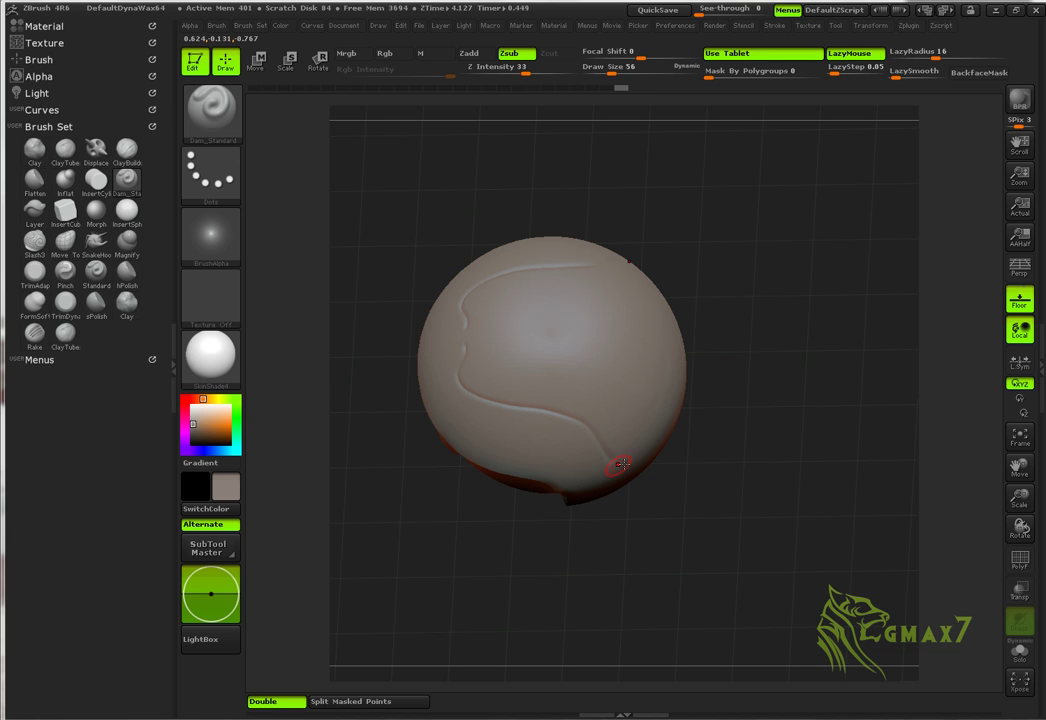
{"action": "left_click_drag", "start_coordinate": [758, 517], "coordinate": [762, 397]}
{"action": "left_click_drag", "start_coordinate": [827, 427], "coordinate": [670, 426]}
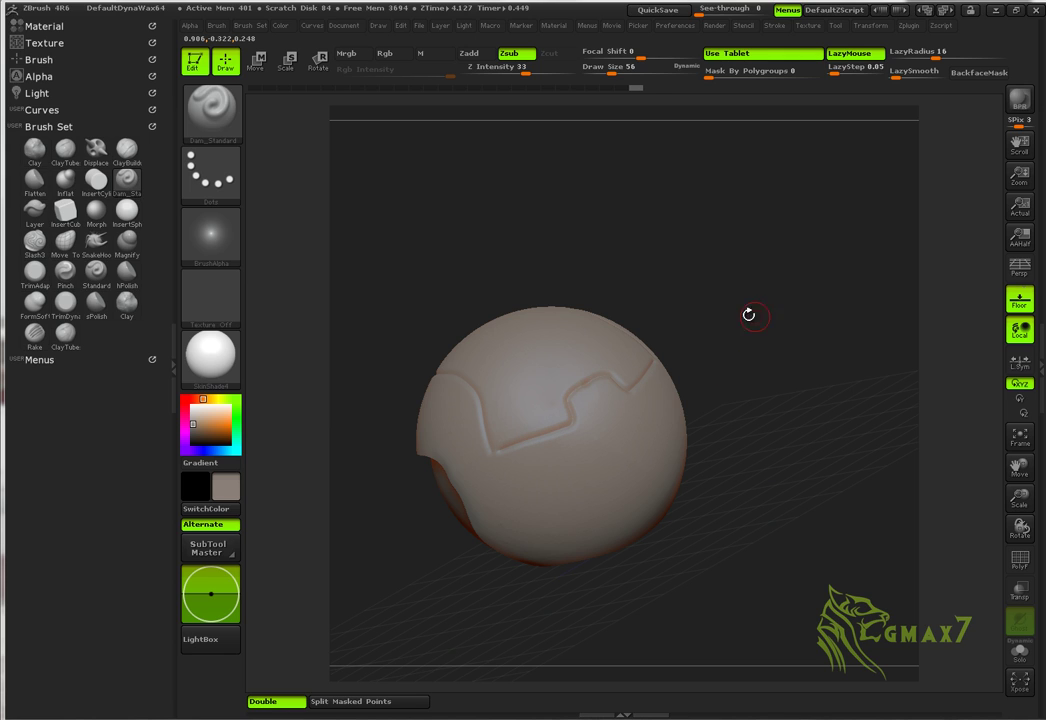
Carve mirrored short grooves running down from the panel line on the helmet's forehead and sides
{"action": "mouse_move", "coordinate": [753, 316]}
{"action": "left_mouse_down"}
{"action": "mouse_move", "coordinate": [752, 304]}
{"action": "mouse_move", "coordinate": [717, 290]}
{"action": "mouse_move", "coordinate": [817, 306]}
{"action": "mouse_move", "coordinate": [672, 343]}
{"action": "mouse_move", "coordinate": [752, 325]}
{"action": "mouse_move", "coordinate": [751, 334]}
{"action": "left_mouse_up"}
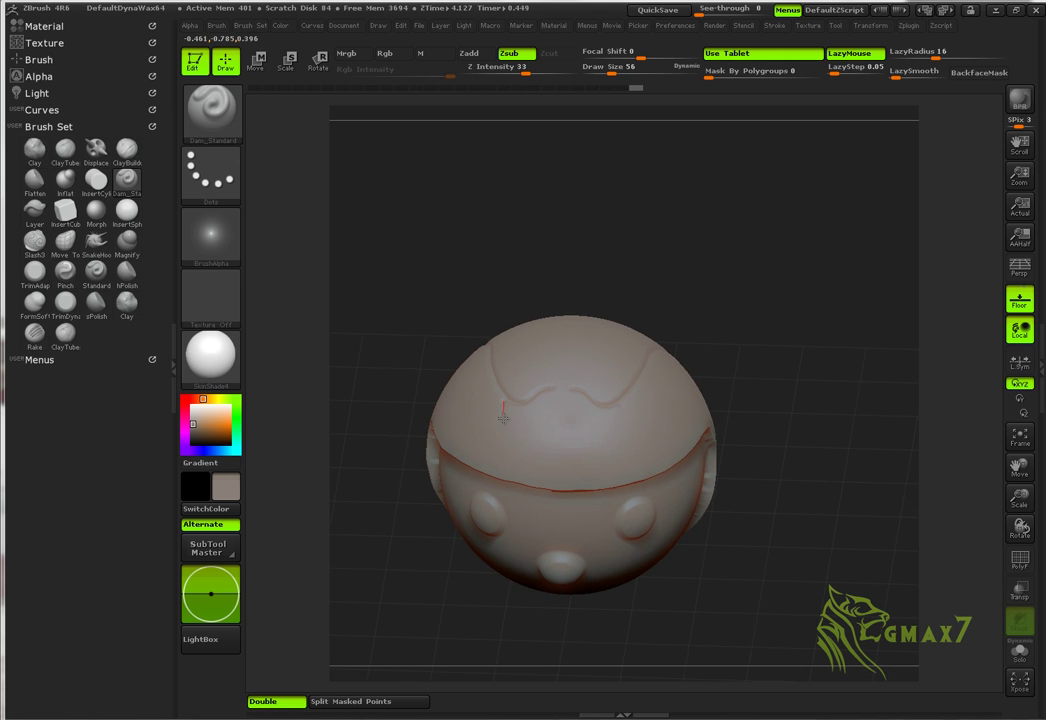
{"action": "left_click_drag", "start_coordinate": [770, 393], "coordinate": [636, 383]}
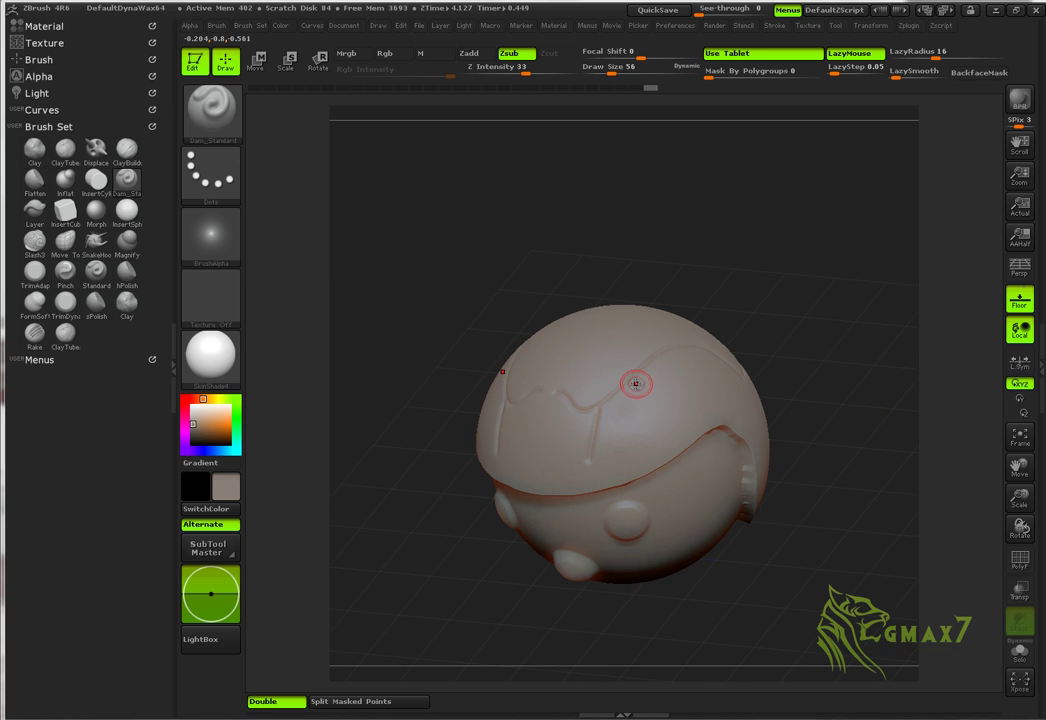
{"action": "left_click_drag", "start_coordinate": [733, 390], "coordinate": [716, 341]}
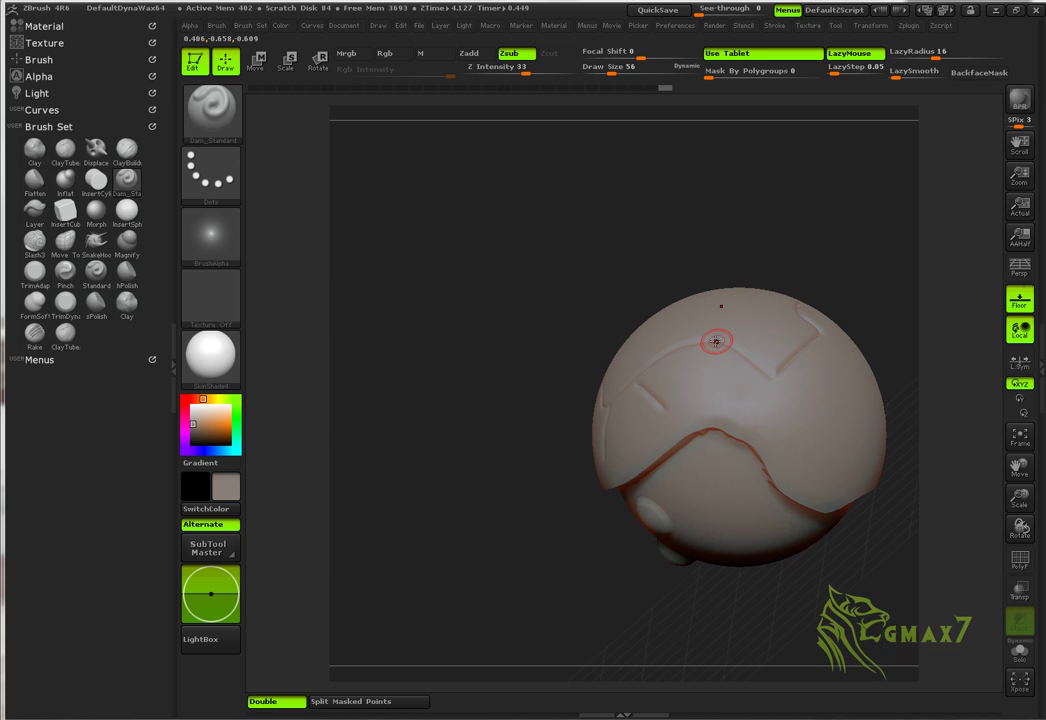
{"action": "left_click_drag", "start_coordinate": [499, 444], "coordinate": [488, 400]}
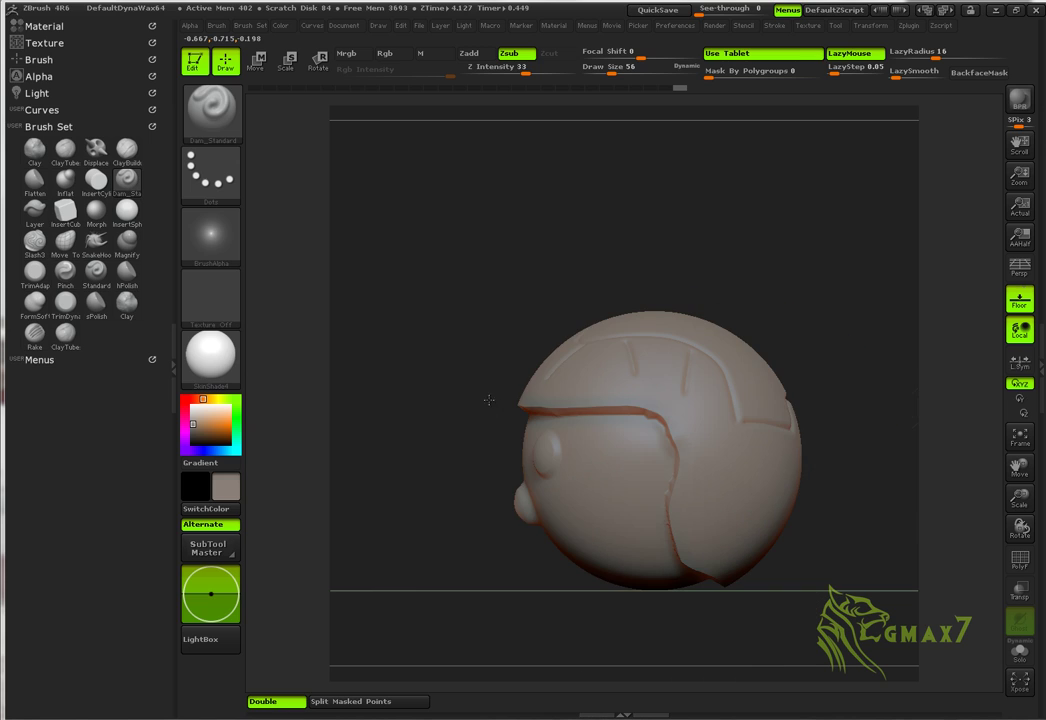
{"action": "mouse_move", "coordinate": [519, 327]}
{"action": "left_mouse_down"}
{"action": "mouse_move", "coordinate": [642, 227]}
{"action": "mouse_move", "coordinate": [630, 229]}
{"action": "mouse_move", "coordinate": [733, 231]}
{"action": "left_mouse_up"}
{"action": "left_click_drag", "start_coordinate": [772, 266], "coordinate": [758, 265], "text": "alt"}
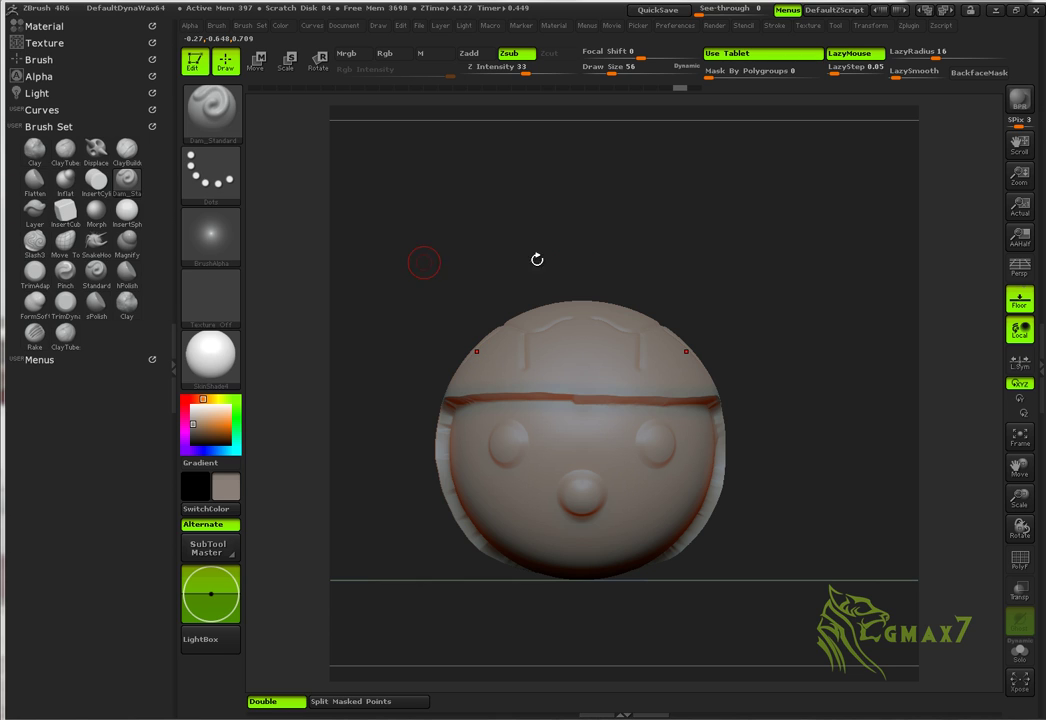
{"action": "mouse_move", "coordinate": [539, 259]}
{"action": "left_mouse_down"}
{"action": "mouse_move", "coordinate": [689, 264]}
{"action": "mouse_move", "coordinate": [705, 245]}
{"action": "left_mouse_up"}
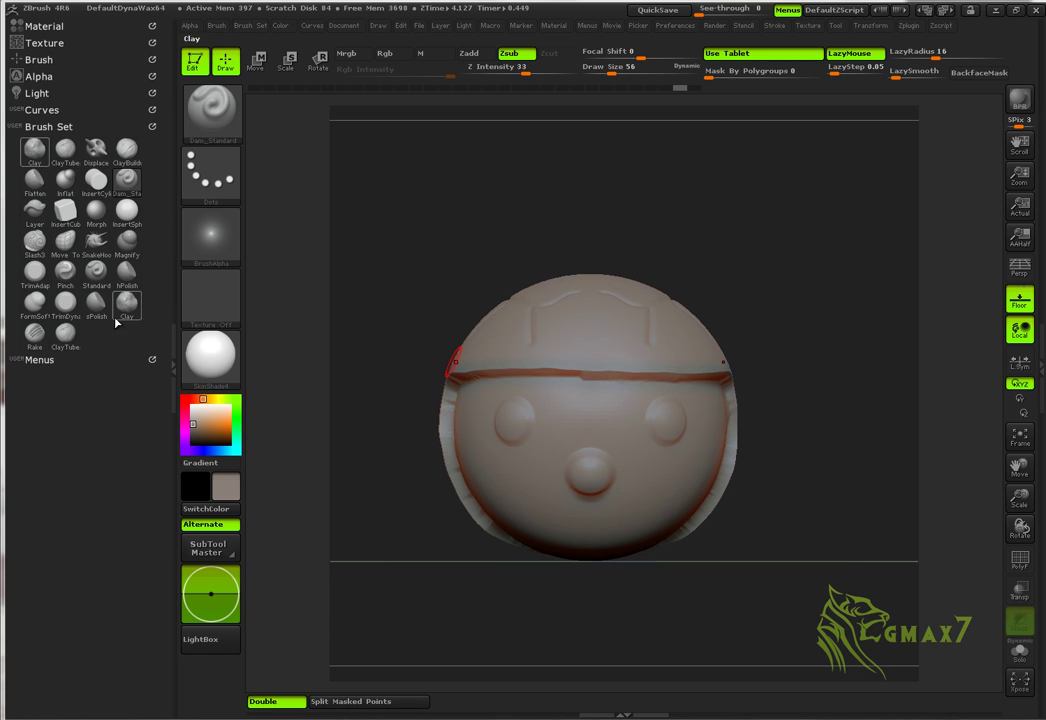
Select the Pinch brush and sharpen the helmet's edge around the face opening
{"action": "left_click", "coordinate": [78, 281]}
{"action": "mouse_move", "coordinate": [768, 235]}
{"action": "left_mouse_down"}
{"action": "mouse_move", "coordinate": [792, 280]}
{"action": "mouse_move", "coordinate": [820, 273]}
{"action": "mouse_move", "coordinate": [822, 312]}
{"action": "left_mouse_up"}
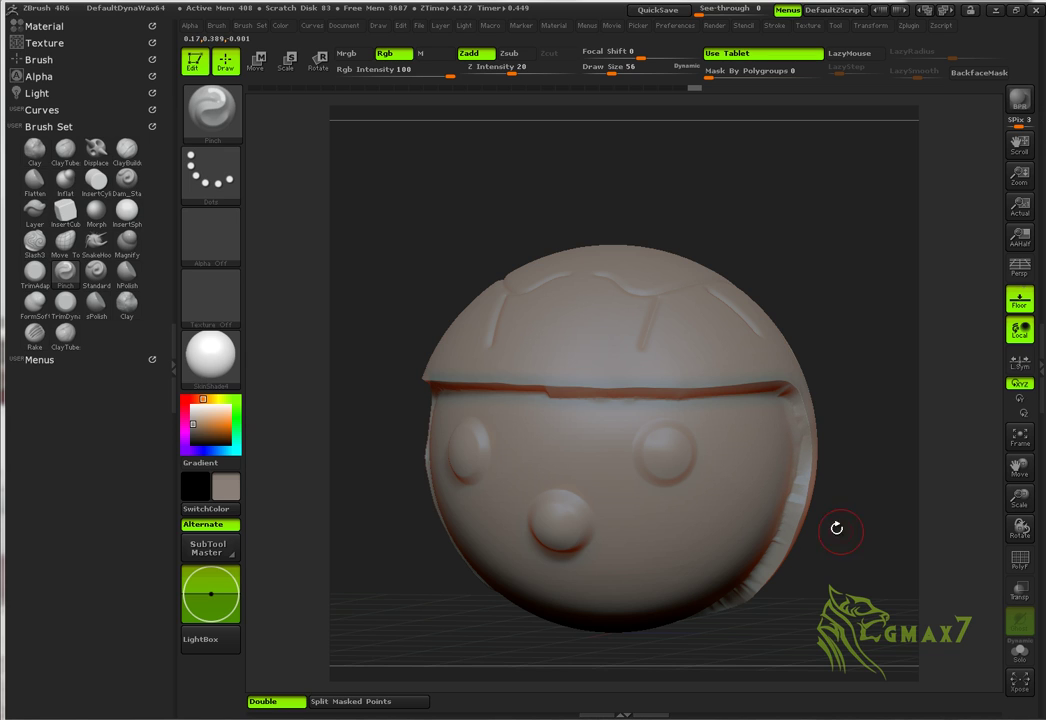
{"action": "mouse_move", "coordinate": [837, 529]}
{"action": "left_mouse_down"}
{"action": "mouse_move", "coordinate": [845, 467]}
{"action": "mouse_move", "coordinate": [786, 482]}
{"action": "left_mouse_up"}
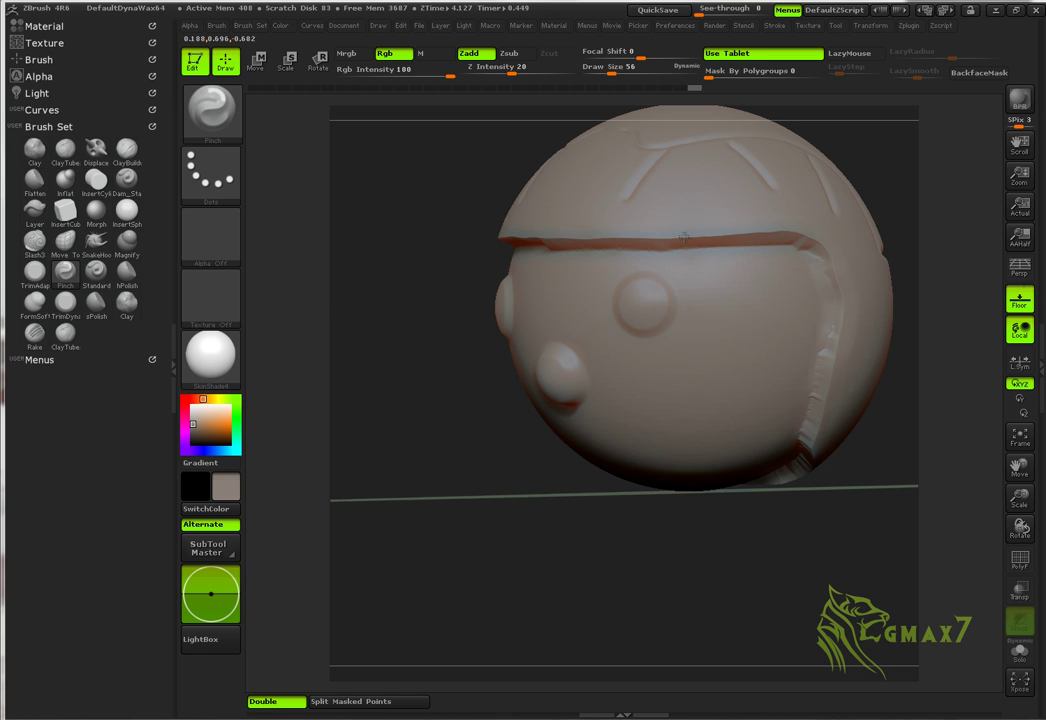
{"action": "mouse_move", "coordinate": [494, 483]}
{"action": "left_mouse_down"}
{"action": "mouse_move", "coordinate": [710, 551]}
{"action": "mouse_move", "coordinate": [793, 512]}
{"action": "mouse_move", "coordinate": [775, 497]}
{"action": "mouse_move", "coordinate": [855, 432]}
{"action": "mouse_move", "coordinate": [784, 446]}
{"action": "left_mouse_up"}
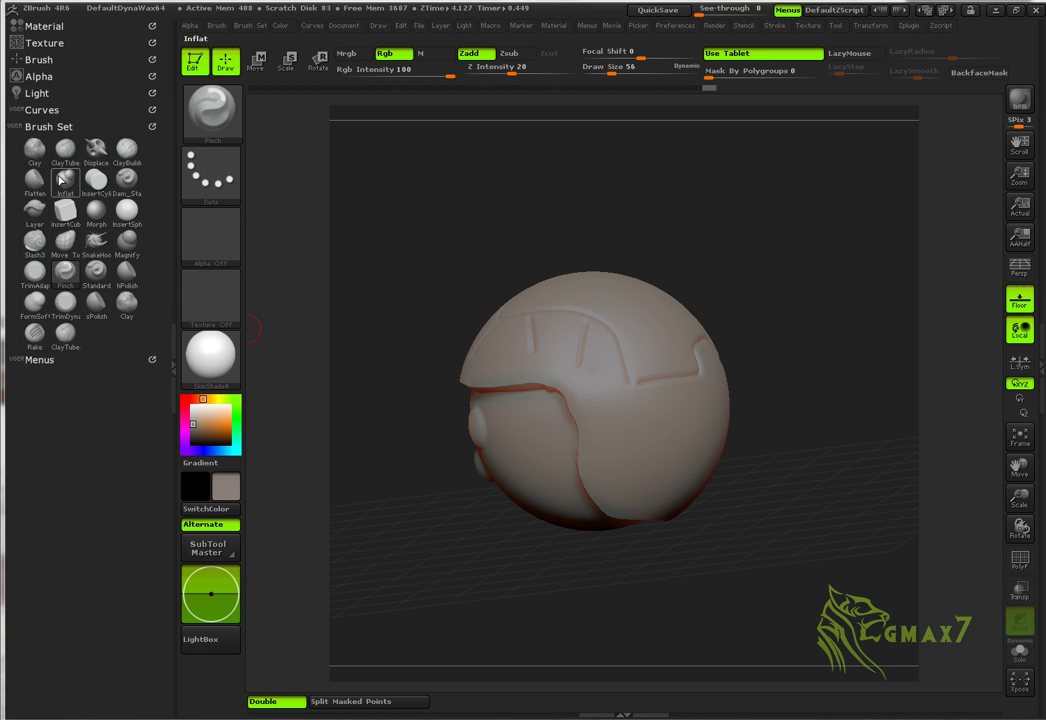
Select the Displace brush and open the Alpha library in LightBox
{"action": "left_click", "coordinate": [96, 150]}
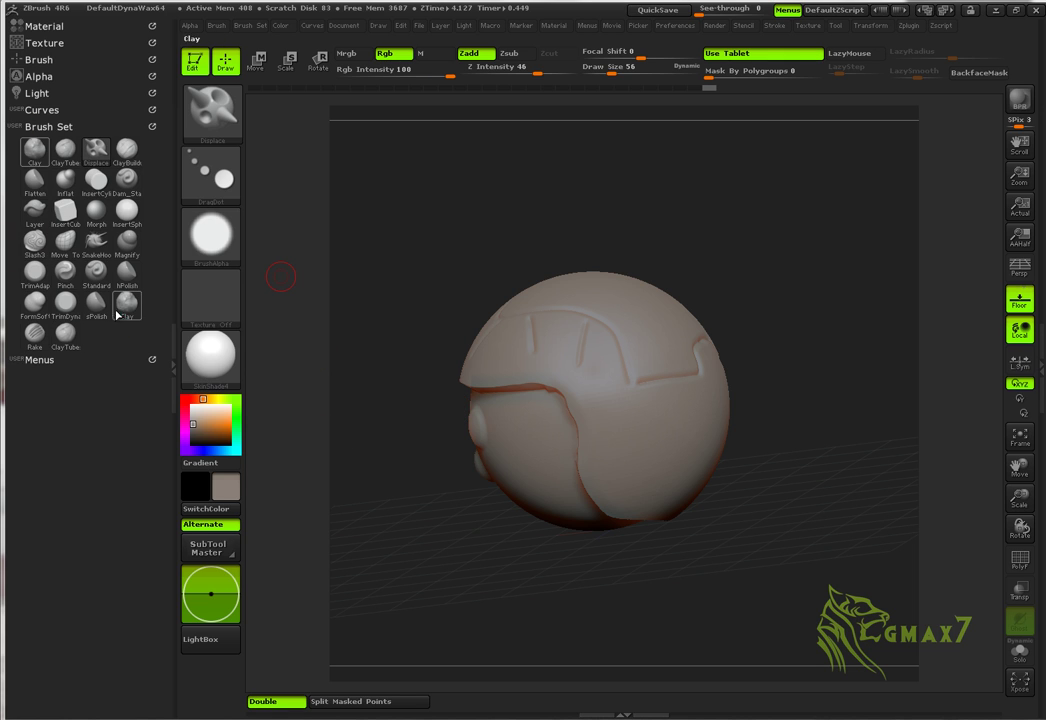
{"action": "key", "text": "b"}
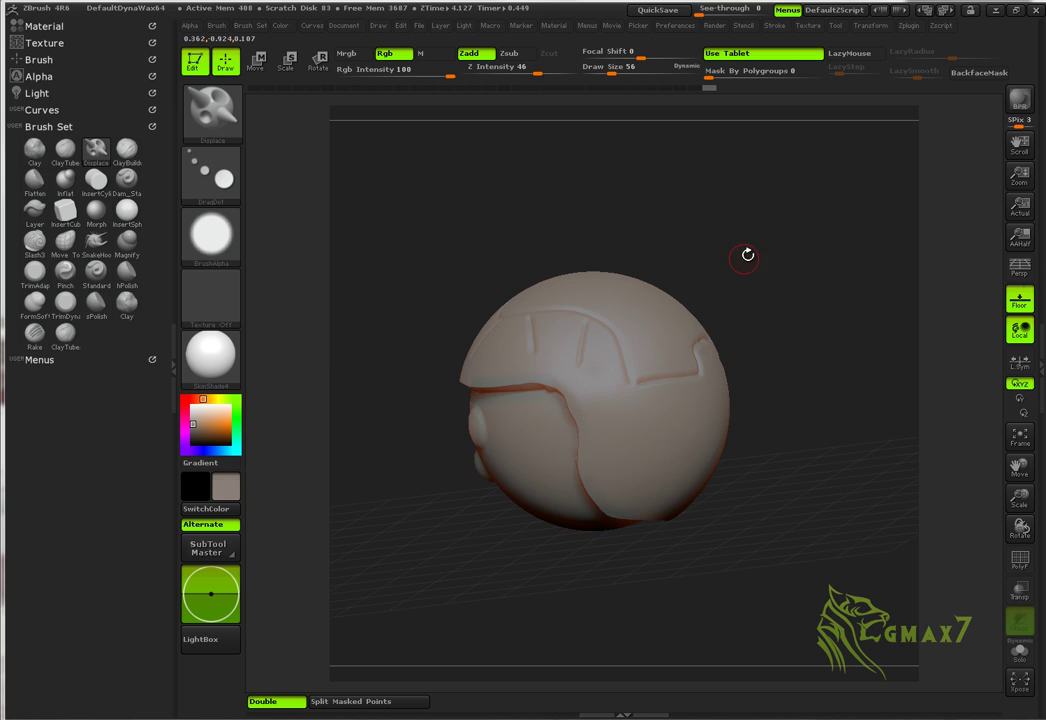
{"action": "mouse_move", "coordinate": [747, 254]}
{"action": "left_mouse_down"}
{"action": "mouse_move", "coordinate": [759, 252]}
{"action": "mouse_move", "coordinate": [752, 238]}
{"action": "mouse_move", "coordinate": [728, 255]}
{"action": "left_mouse_up"}
{"action": "left_click", "coordinate": [210, 235]}
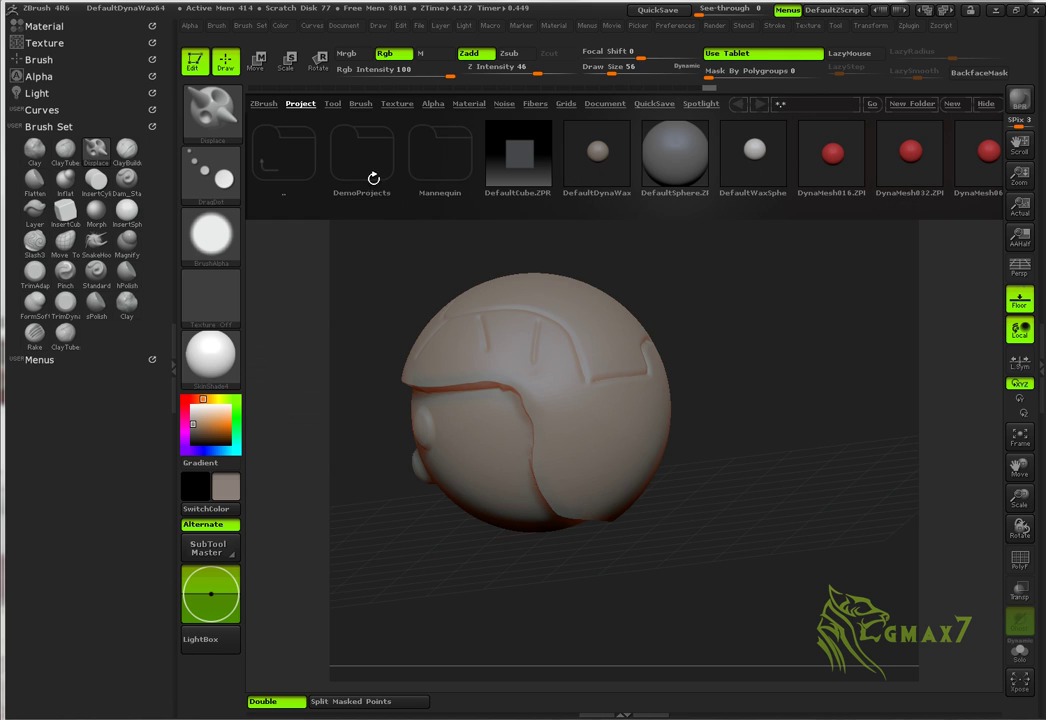
{"action": "left_click", "coordinate": [360, 104]}
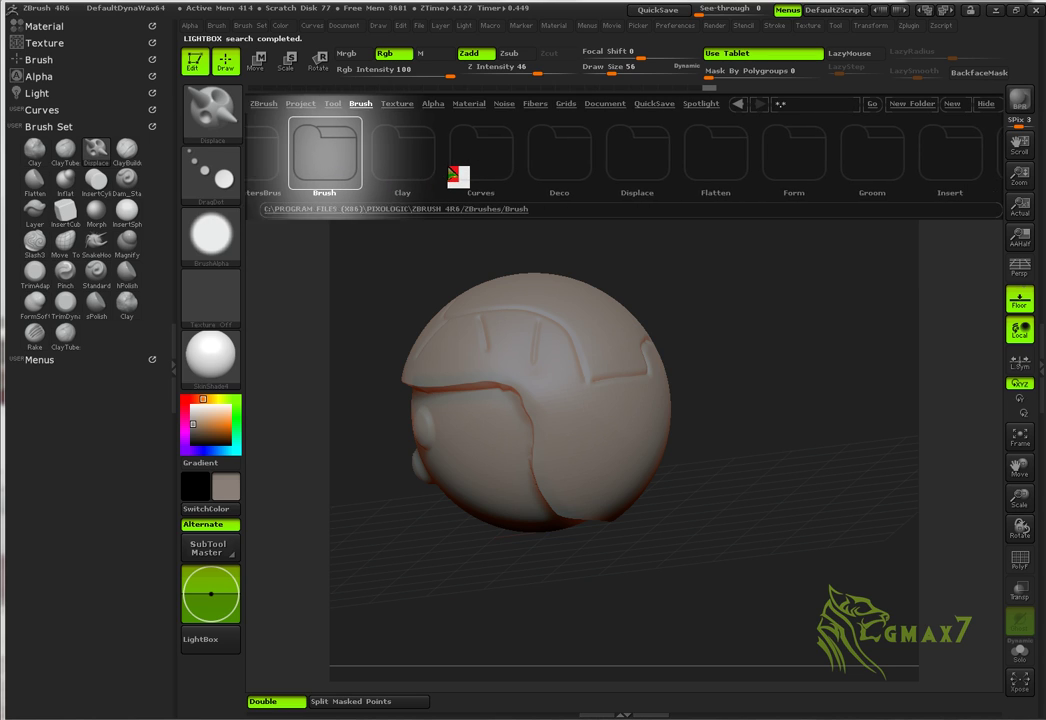
{"action": "double_click", "coordinate": [468, 169]}
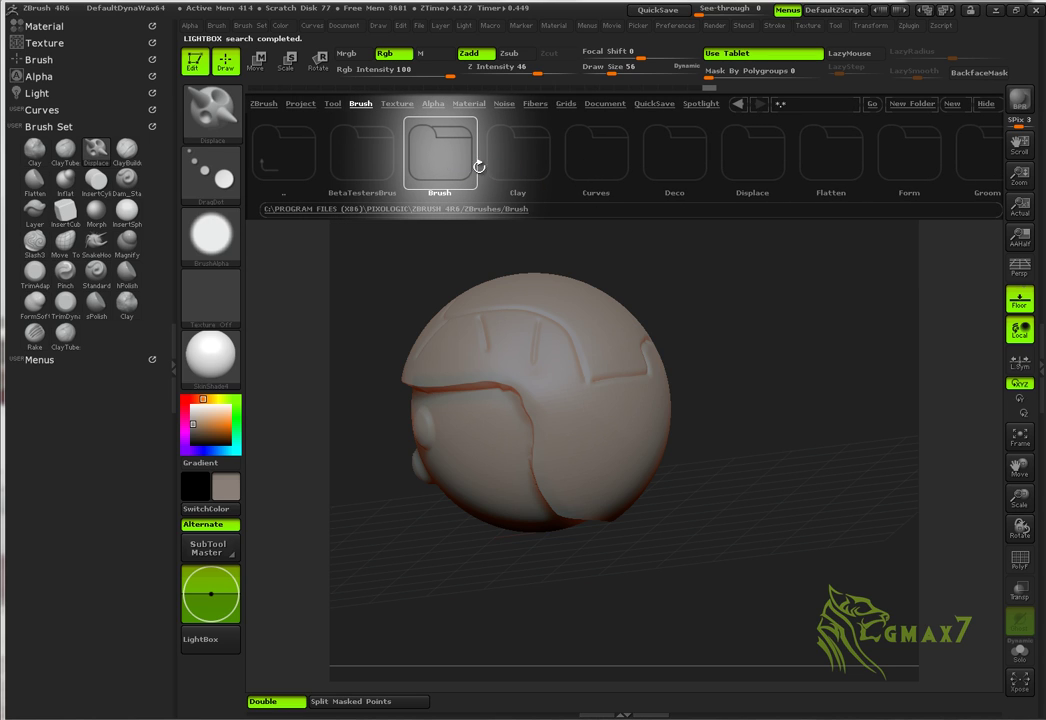
{"action": "left_click", "coordinate": [441, 103]}
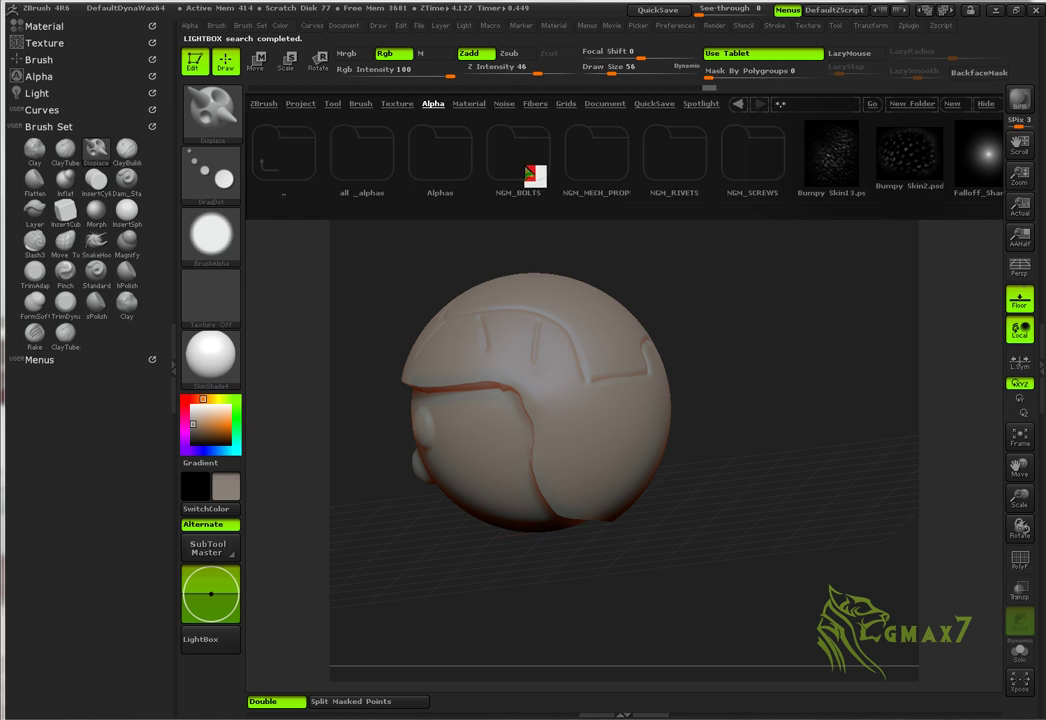
Load the NGM_BOLT_01 alpha from the NGM_BOLTS folder, close LightBox, and set draw size 78 and Z intensity 56
{"action": "double_click", "coordinate": [500, 150]}
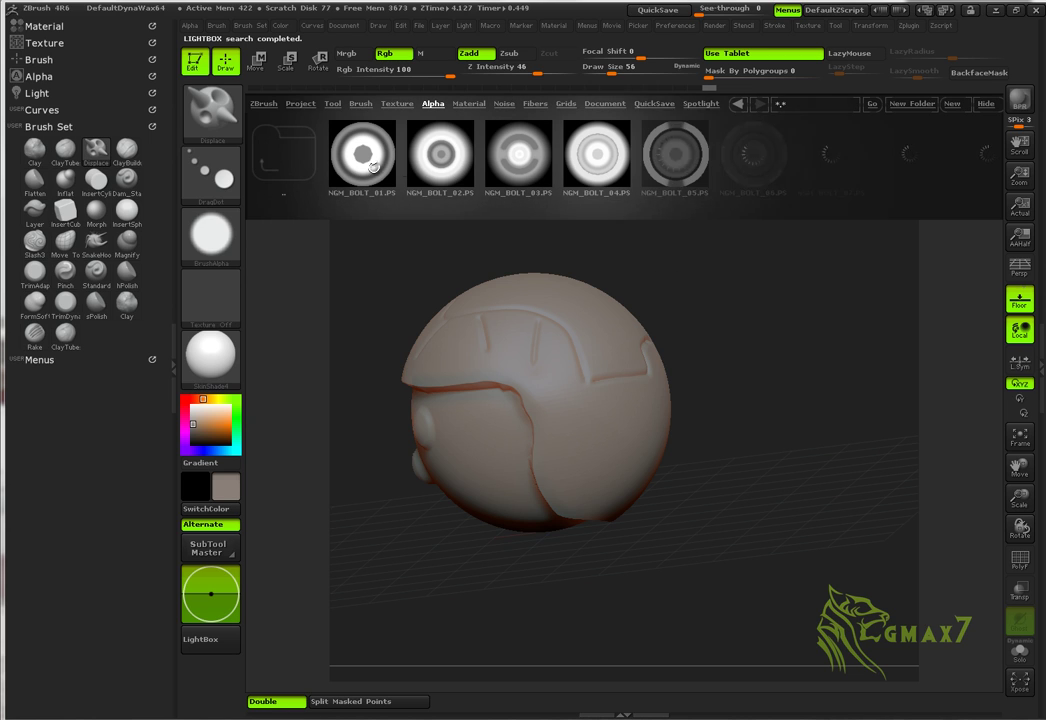
{"action": "double_click", "coordinate": [373, 167]}
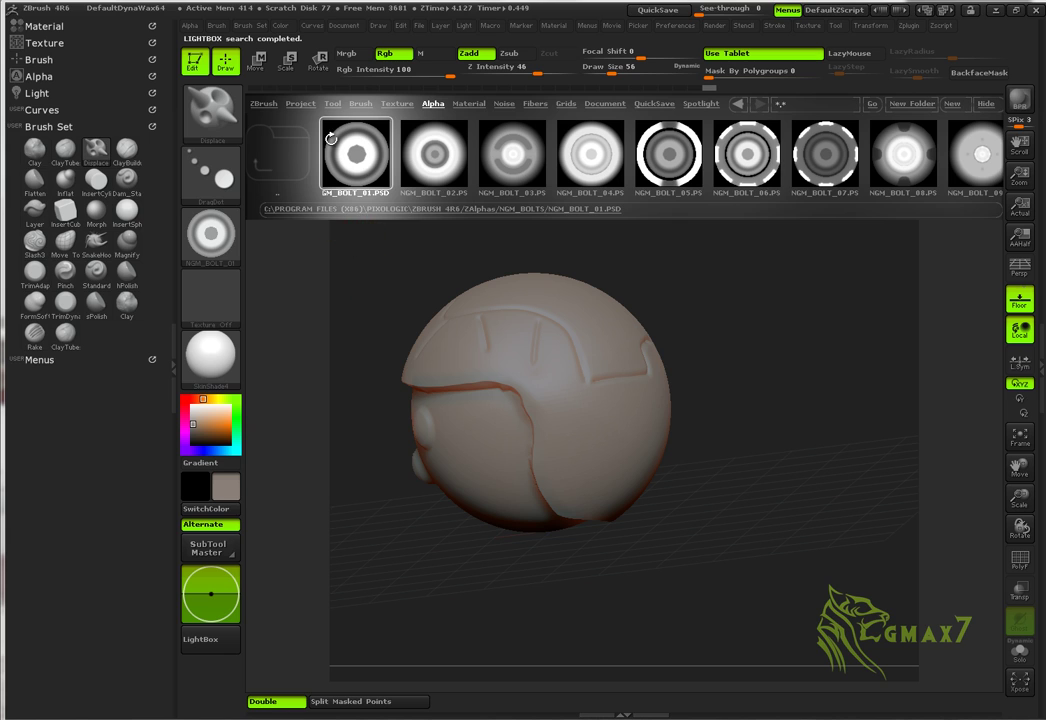
{"action": "left_click", "coordinate": [217, 644]}
{"action": "mouse_move", "coordinate": [763, 443]}
{"action": "left_mouse_down"}
{"action": "mouse_move", "coordinate": [747, 481]}
{"action": "mouse_move", "coordinate": [746, 414]}
{"action": "mouse_move", "coordinate": [716, 395]}
{"action": "mouse_move", "coordinate": [780, 423]}
{"action": "left_mouse_up"}
{"action": "key", "text": "space"}
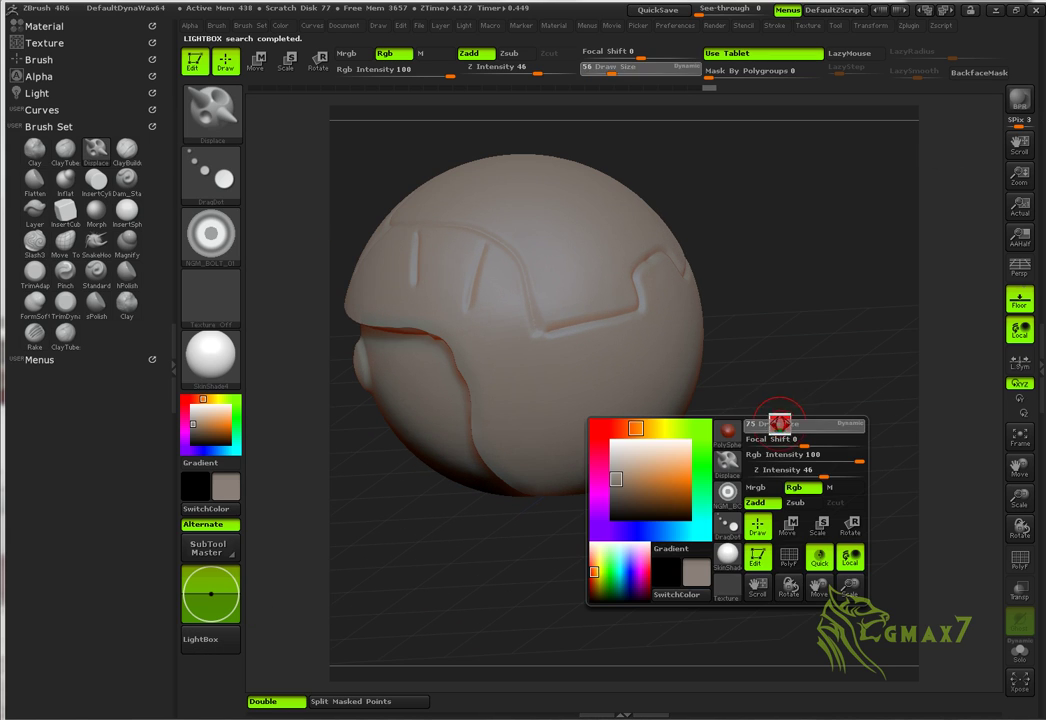
{"action": "left_click_drag", "start_coordinate": [537, 73], "coordinate": [545, 73]}
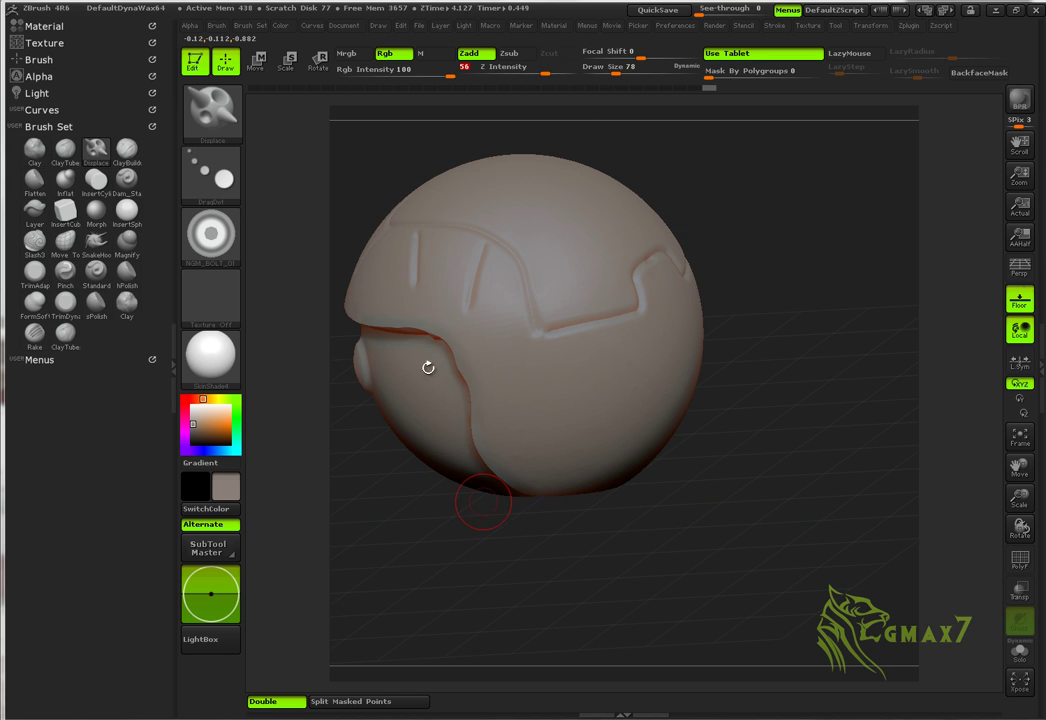
Undo a raised test bolt, switch to Zsub, and stamp mirrored recessed bolts on the helmet's lower sides and above the brow
{"action": "left_click_drag", "start_coordinate": [531, 433], "coordinate": [527, 449]}
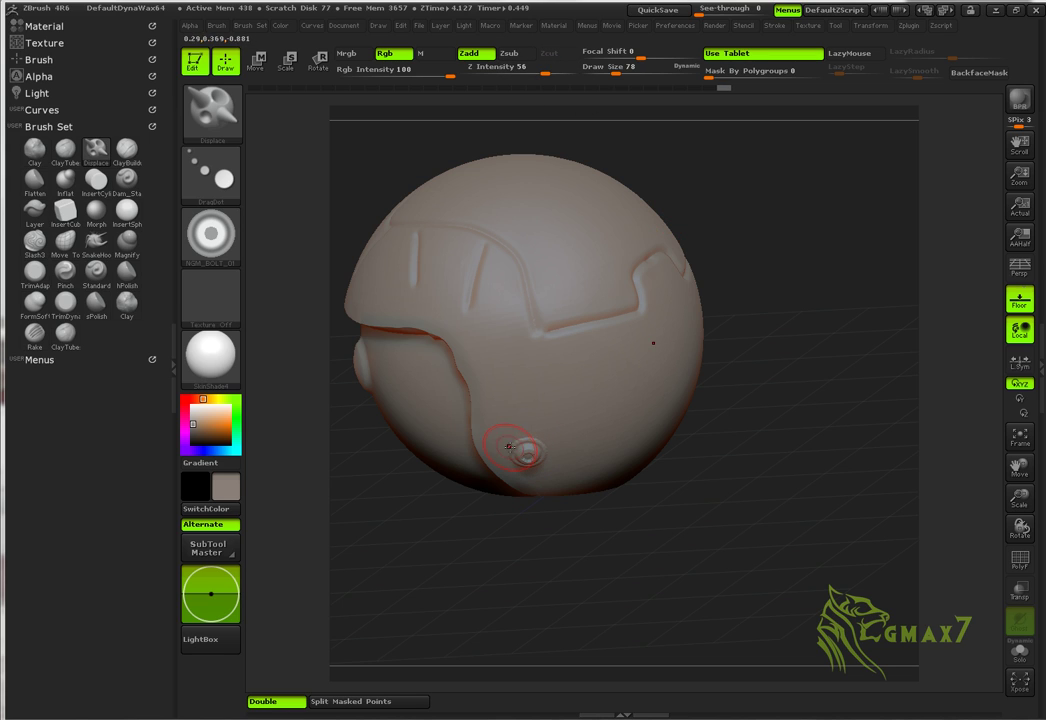
{"action": "key", "text": "ctrl+z"}
{"action": "key", "text": "alt"}
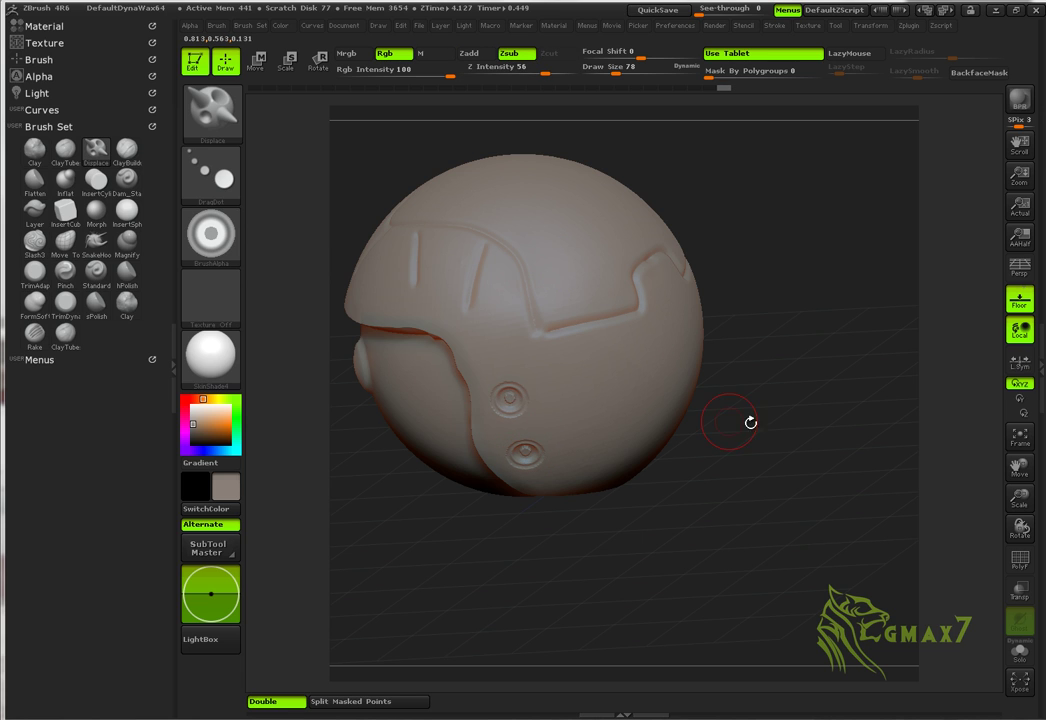
{"action": "left_click_drag", "start_coordinate": [770, 423], "coordinate": [830, 412]}
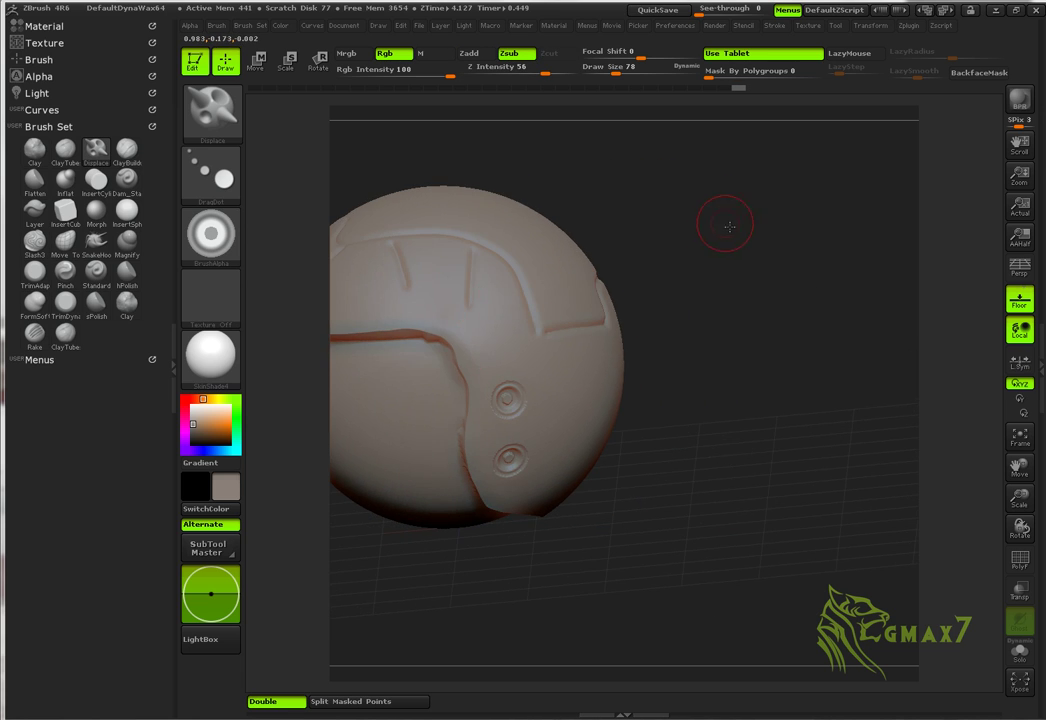
{"action": "left_click_drag", "start_coordinate": [729, 226], "coordinate": [800, 235]}
{"action": "left_click_drag", "start_coordinate": [402, 304], "coordinate": [385, 308]}
{"action": "left_click_drag", "start_coordinate": [672, 266], "coordinate": [806, 240]}
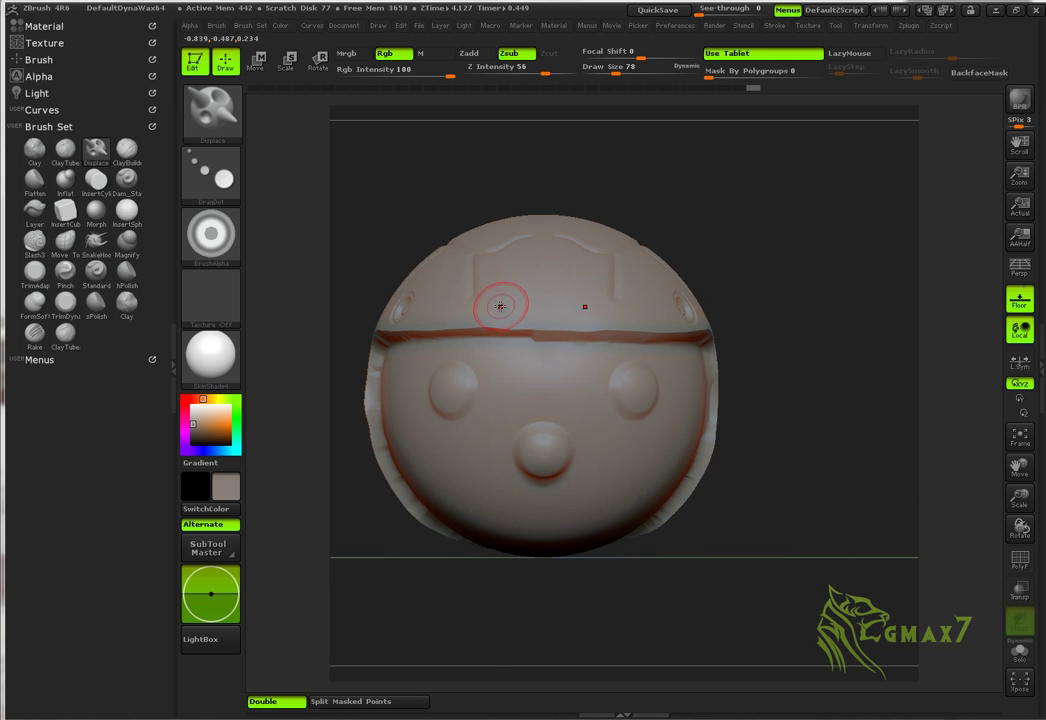
{"action": "left_click_drag", "start_coordinate": [500, 306], "coordinate": [502, 300]}
Select the ClipCircle brush for clipping and face the head from the front
{"action": "mouse_move", "coordinate": [831, 250]}
{"action": "left_mouse_down", "text": "alt"}
{"action": "mouse_move", "coordinate": [812, 166]}
{"action": "mouse_move", "coordinate": [768, 282]}
{"action": "mouse_move", "coordinate": [780, 261]}
{"action": "mouse_move", "coordinate": [758, 248]}
{"action": "mouse_move", "coordinate": [780, 362]}
{"action": "mouse_move", "coordinate": [757, 329]}
{"action": "mouse_move", "coordinate": [742, 369]}
{"action": "mouse_move", "coordinate": [727, 368]}
{"action": "left_mouse_up", "text": "alt"}
{"action": "mouse_move", "coordinate": [795, 196]}
{"action": "left_mouse_down", "text": "alt"}
{"action": "mouse_move", "coordinate": [761, 292]}
{"action": "mouse_move", "coordinate": [745, 245]}
{"action": "left_mouse_up", "text": "alt"}
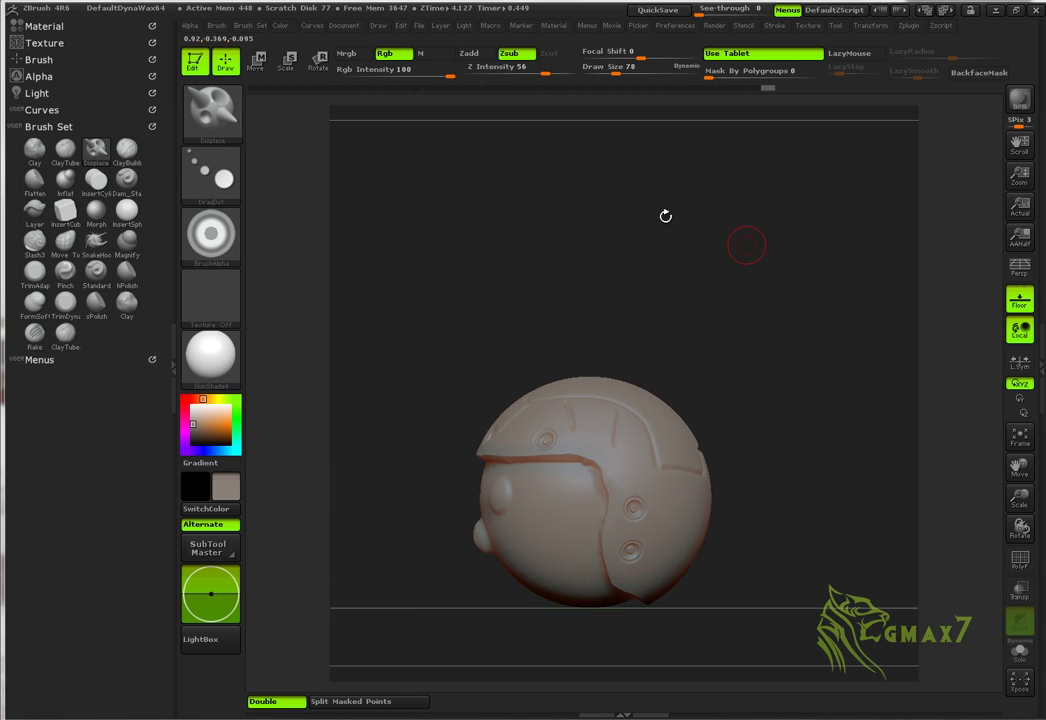
{"action": "left_click", "coordinate": [213, 118], "text": "ctrl+shift"}
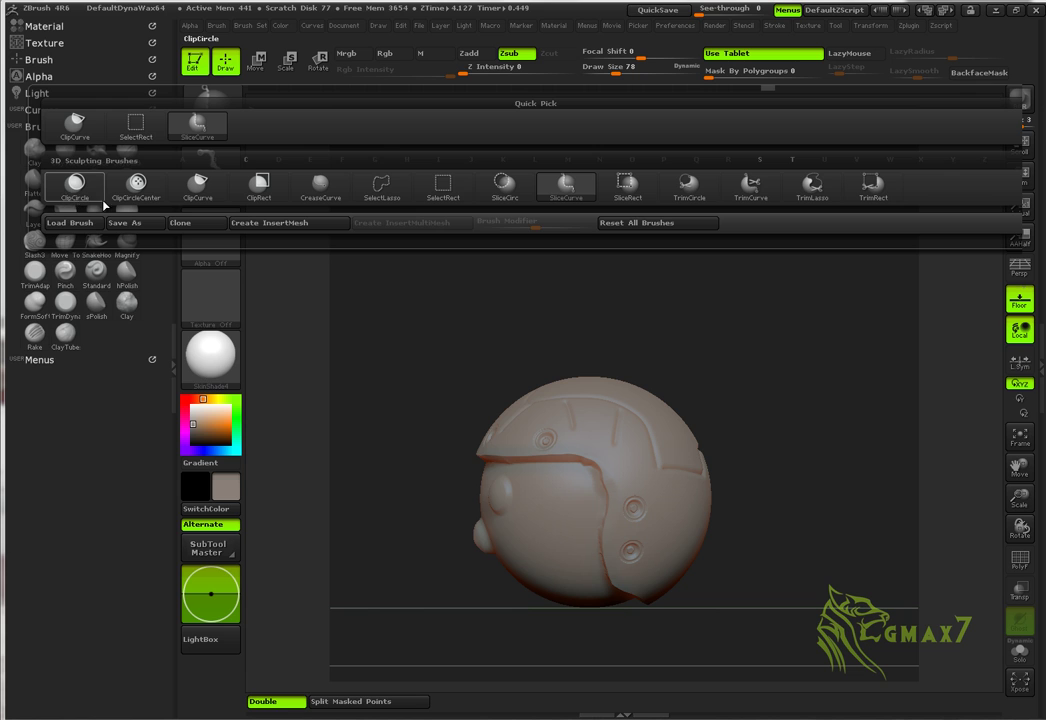
{"action": "mouse_move", "coordinate": [587, 313]}
{"action": "left_mouse_down"}
{"action": "mouse_move", "coordinate": [656, 299]}
{"action": "mouse_move", "coordinate": [709, 309]}
{"action": "mouse_move", "coordinate": [693, 418]}
{"action": "mouse_move", "coordinate": [707, 360]}
{"action": "left_mouse_up"}
{"action": "key", "text": "ctrl+shift"}
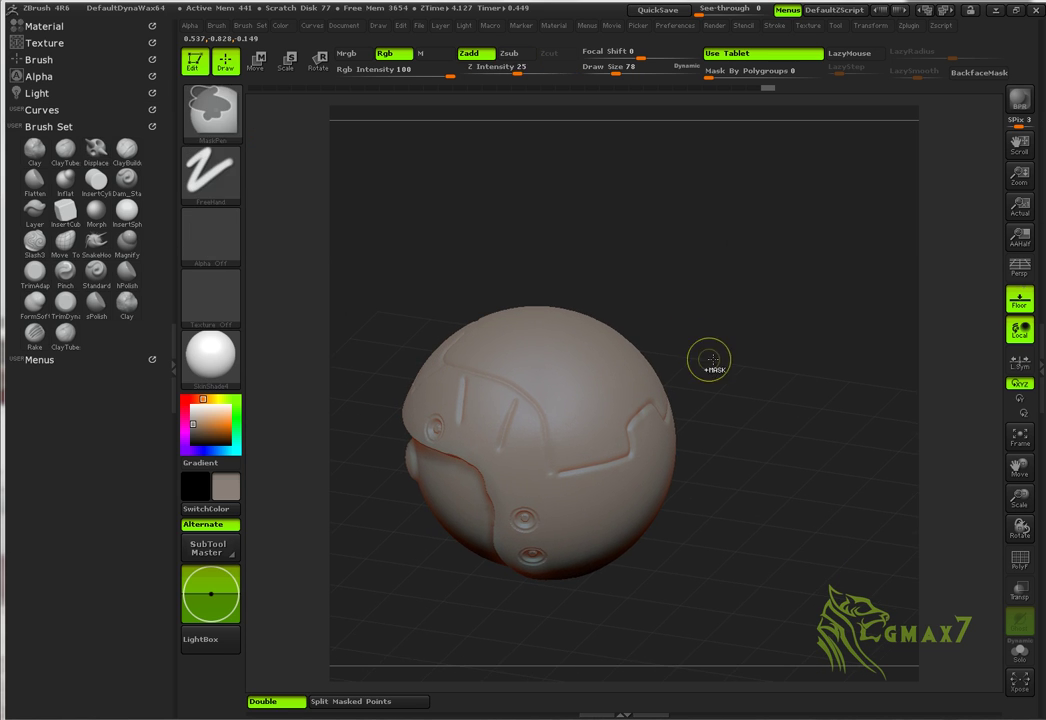
{"action": "key", "text": "ctrl+shift"}
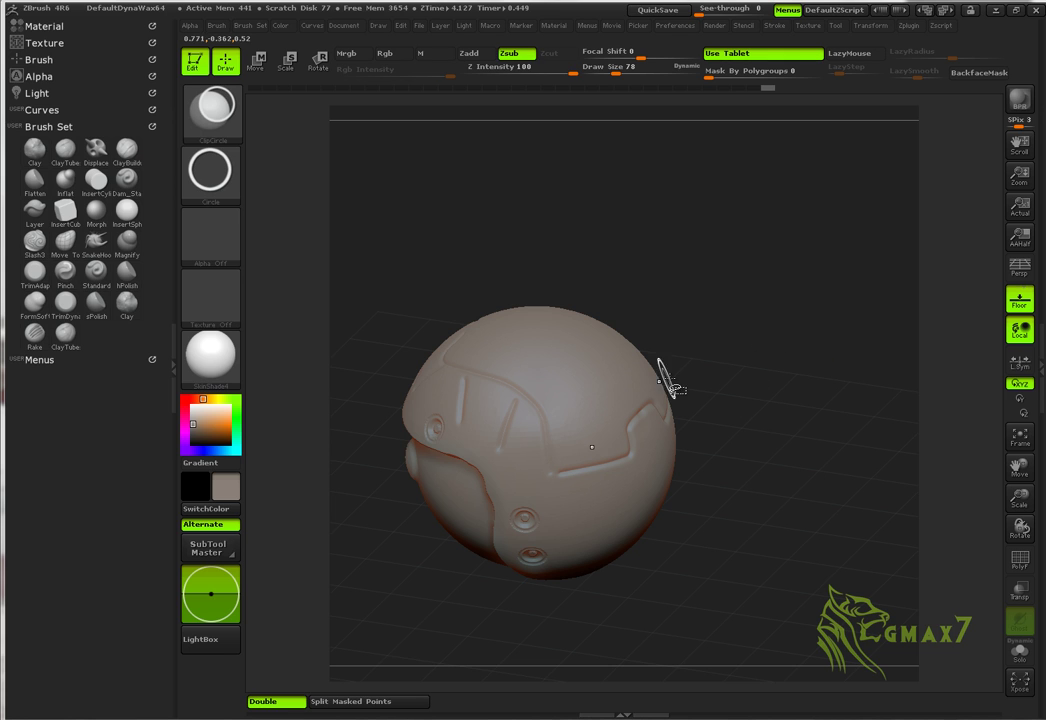
{"action": "mouse_move", "coordinate": [741, 425]}
{"action": "left_mouse_down"}
{"action": "mouse_move", "coordinate": [808, 404]}
{"action": "mouse_move", "coordinate": [806, 426]}
{"action": "mouse_move", "coordinate": [783, 417]}
{"action": "left_mouse_up"}
{"action": "left_click_drag", "start_coordinate": [800, 433], "coordinate": [777, 407], "text": "shift"}
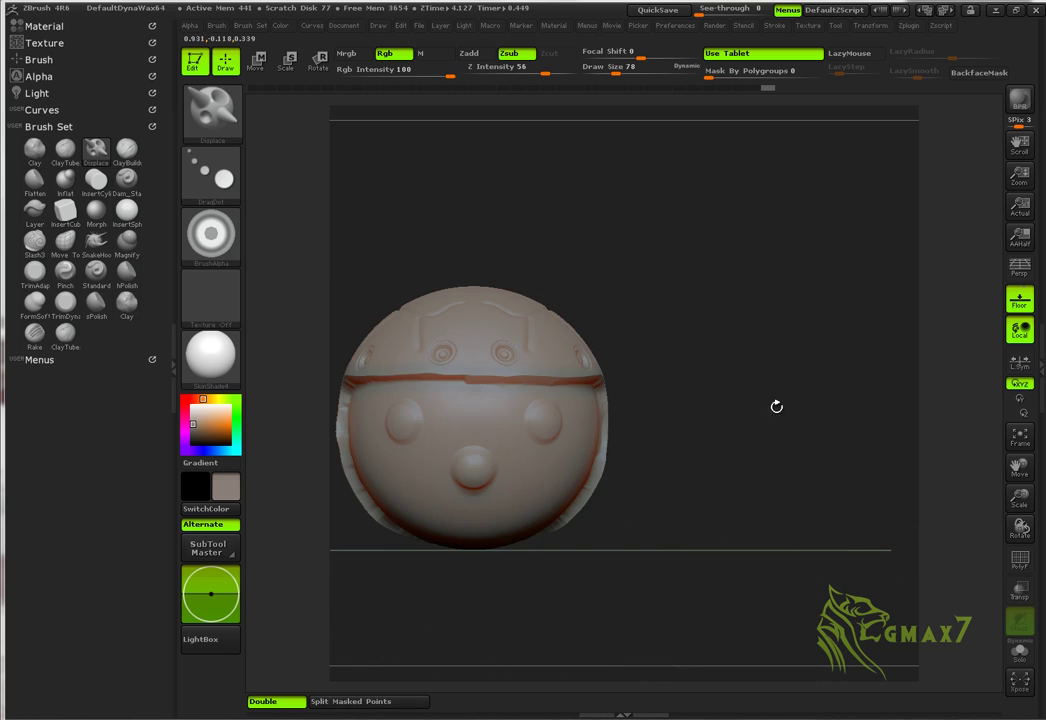
Try to clip a small circular notch into the helmet's side at eye level
{"action": "left_click_drag", "start_coordinate": [697, 409], "coordinate": [747, 402], "text": "alt"}
{"action": "left_click_drag", "start_coordinate": [736, 353], "coordinate": [779, 396], "text": "ctrl+shift"}
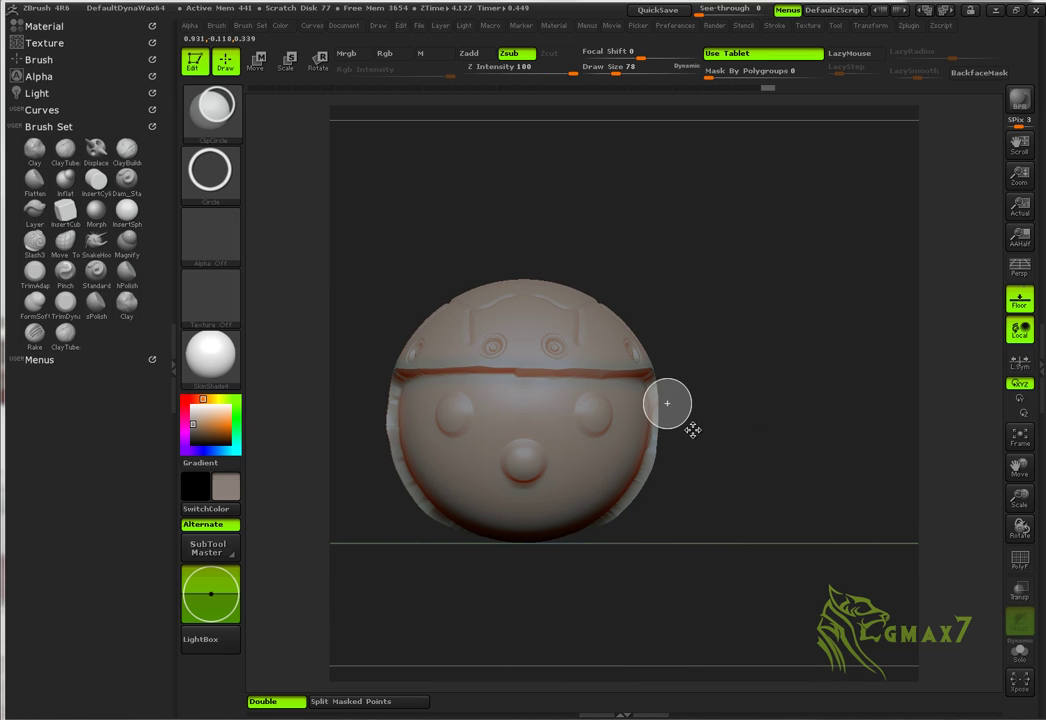
{"action": "left_click_drag", "start_coordinate": [692, 430], "coordinate": [694, 431], "text": "ctrl+shift"}
{"action": "left_click_drag", "start_coordinate": [780, 434], "coordinate": [775, 440]}
{"action": "key", "text": "ctrl+z"}
Clip a small circular notch into the helmet's side with ClipCircle and check its polygroup with PolyFrame
{"action": "mouse_move", "coordinate": [732, 408]}
{"action": "left_mouse_down"}
{"action": "mouse_move", "coordinate": [755, 386]}
{"action": "mouse_move", "coordinate": [738, 381]}
{"action": "mouse_move", "coordinate": [768, 390]}
{"action": "left_mouse_up"}
{"action": "key", "text": "ctrl+shift"}
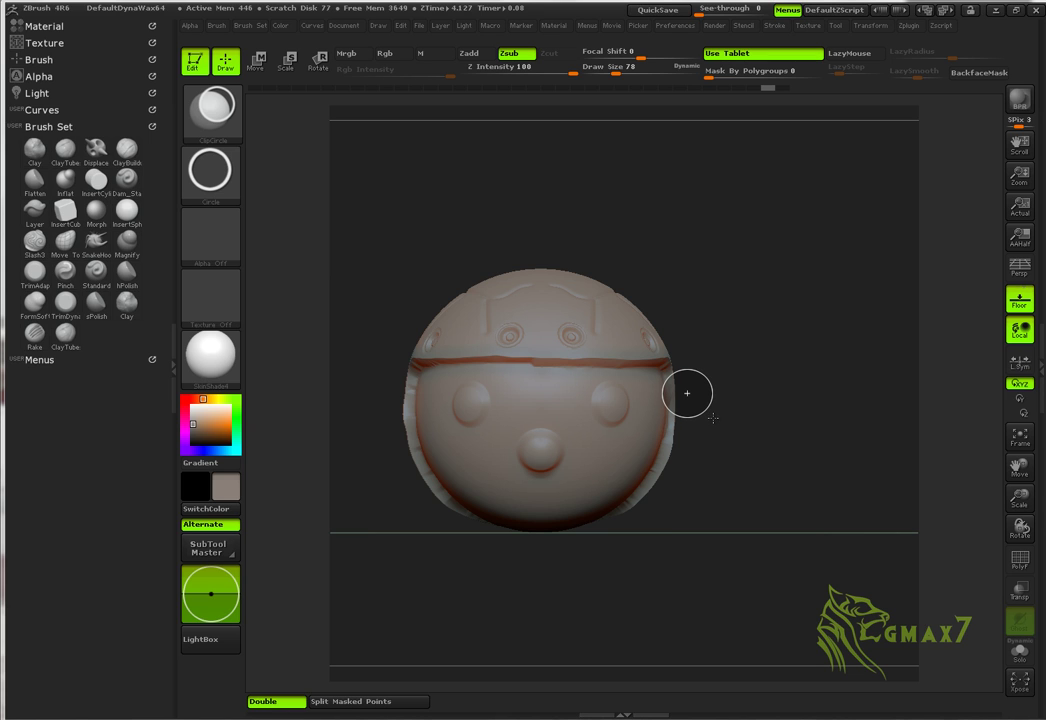
{"action": "mouse_move", "coordinate": [771, 456]}
{"action": "left_mouse_down"}
{"action": "mouse_move", "coordinate": [759, 428]}
{"action": "mouse_move", "coordinate": [797, 423]}
{"action": "mouse_move", "coordinate": [751, 428]}
{"action": "left_mouse_up"}
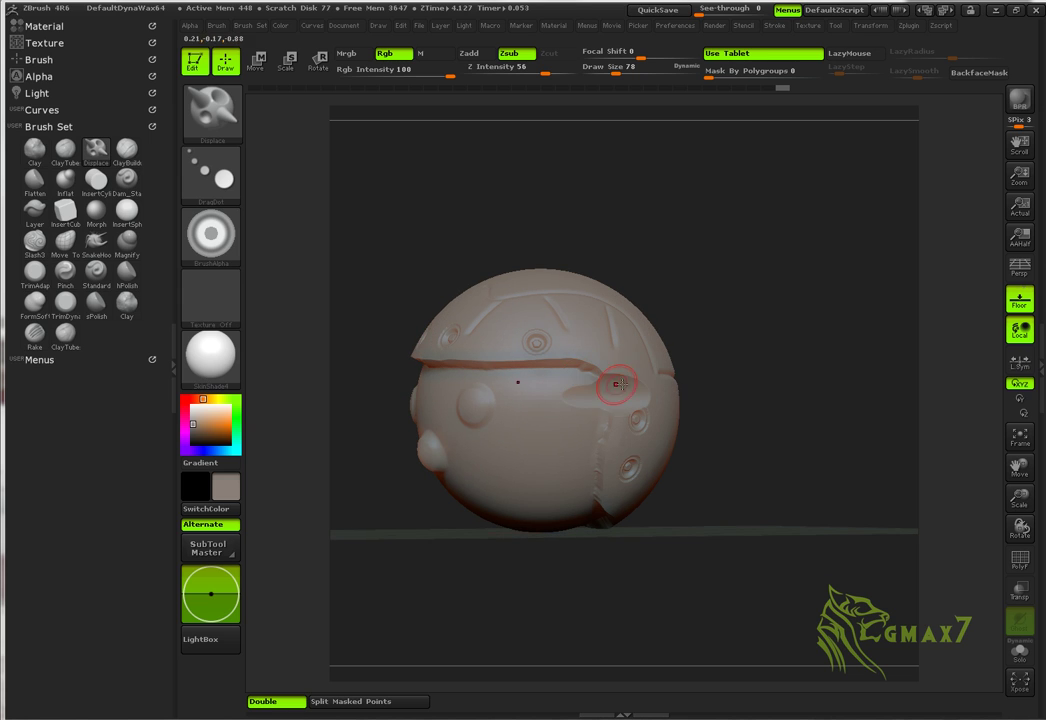
{"action": "left_click_drag", "start_coordinate": [819, 393], "coordinate": [791, 355]}
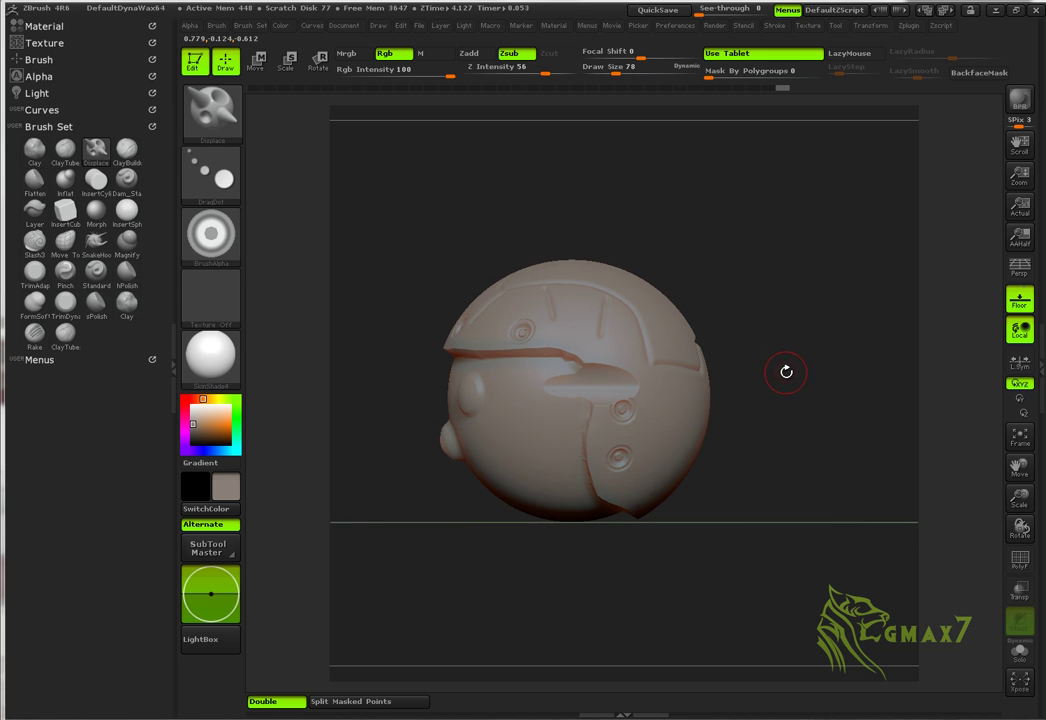
{"action": "key", "text": "ctrl+shift"}
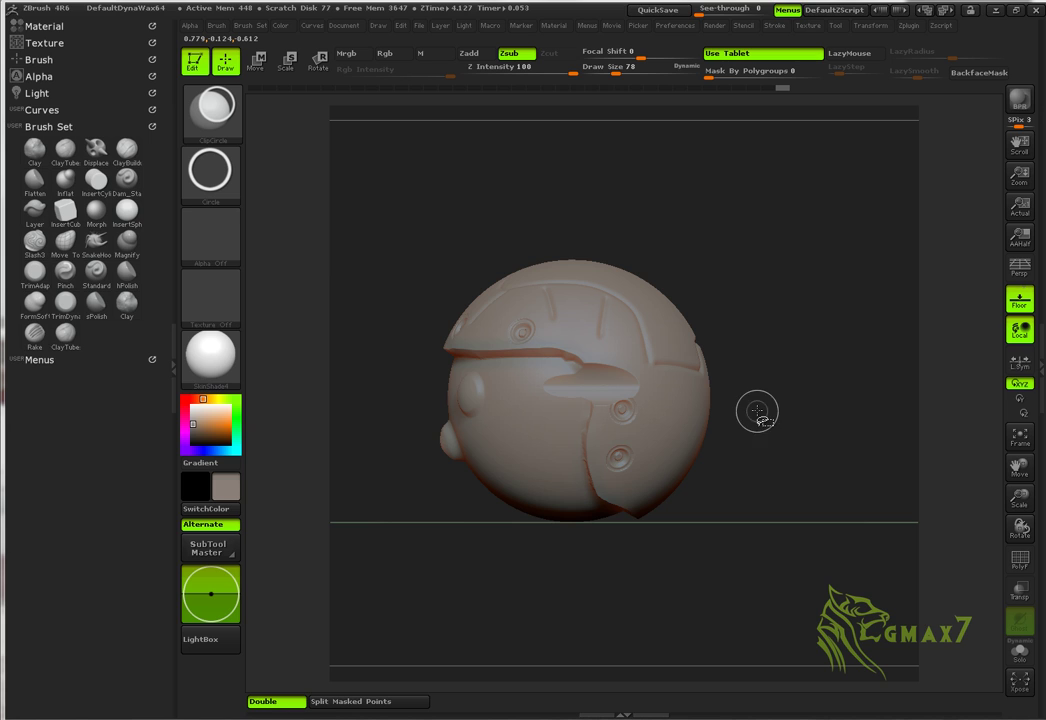
{"action": "key", "text": "shift+f"}
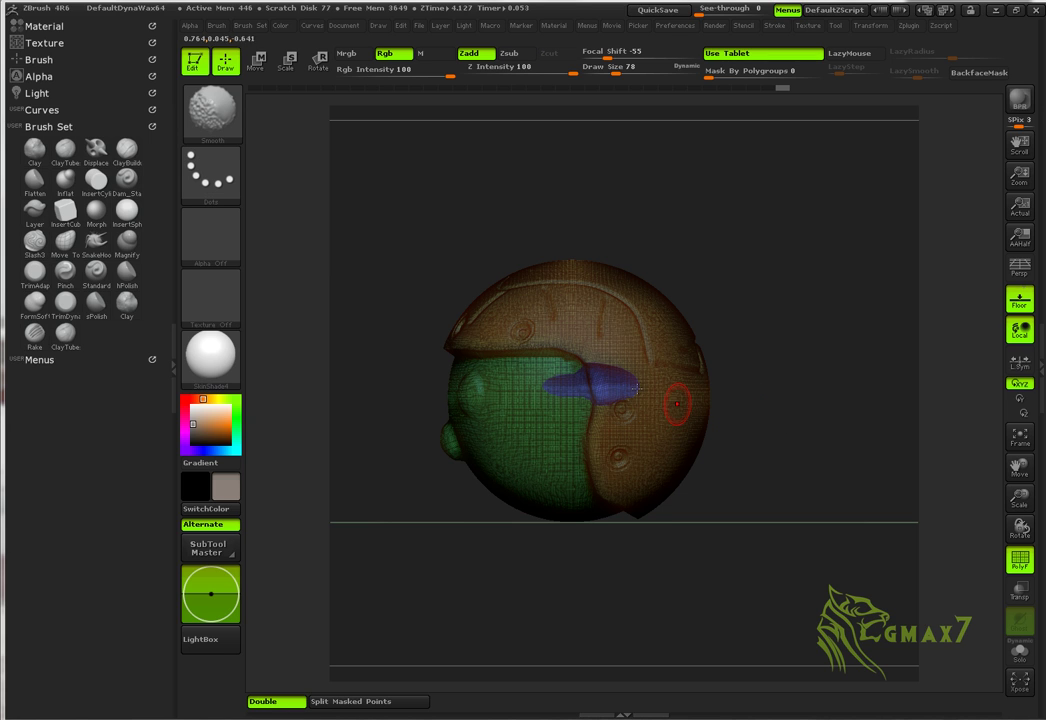
{"action": "key", "text": "shift+f"}
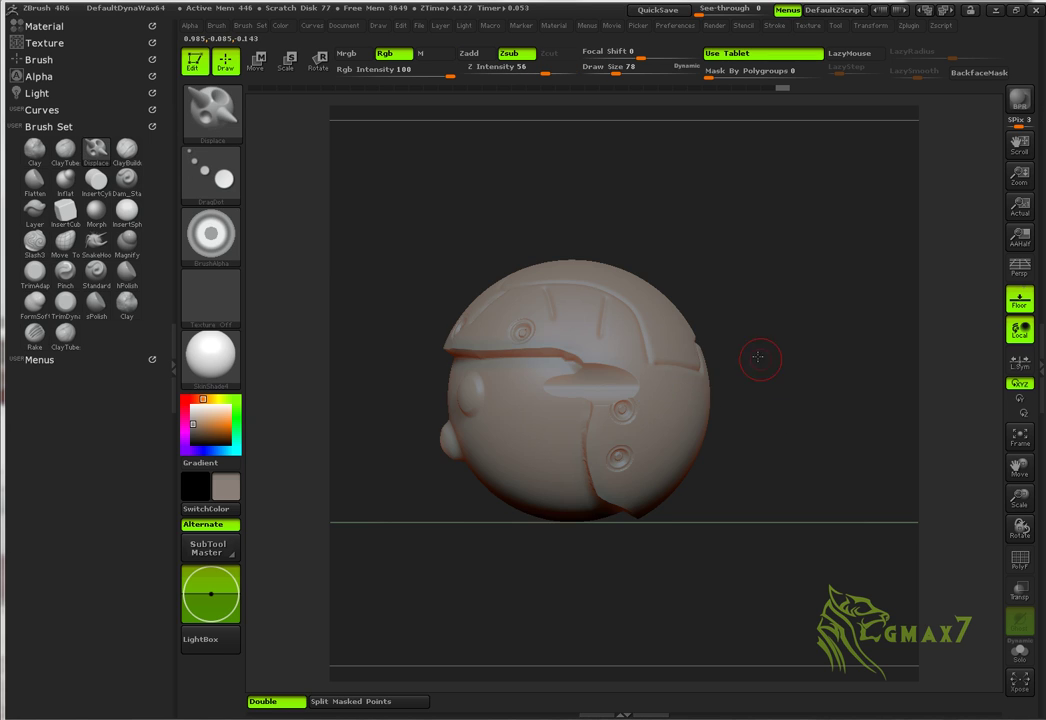
Isolate the notch's polygroup, hide it, and mask the rest of the head so only the notch stays unmasked
{"action": "left_click_drag", "start_coordinate": [759, 357], "coordinate": [785, 396], "text": "shift"}
{"action": "left_click_drag", "start_coordinate": [785, 396], "coordinate": [655, 408]}
{"action": "left_click", "coordinate": [627, 387], "text": "ctrl+shift"}
{"action": "left_click", "coordinate": [835, 402], "text": "ctrl+shift"}
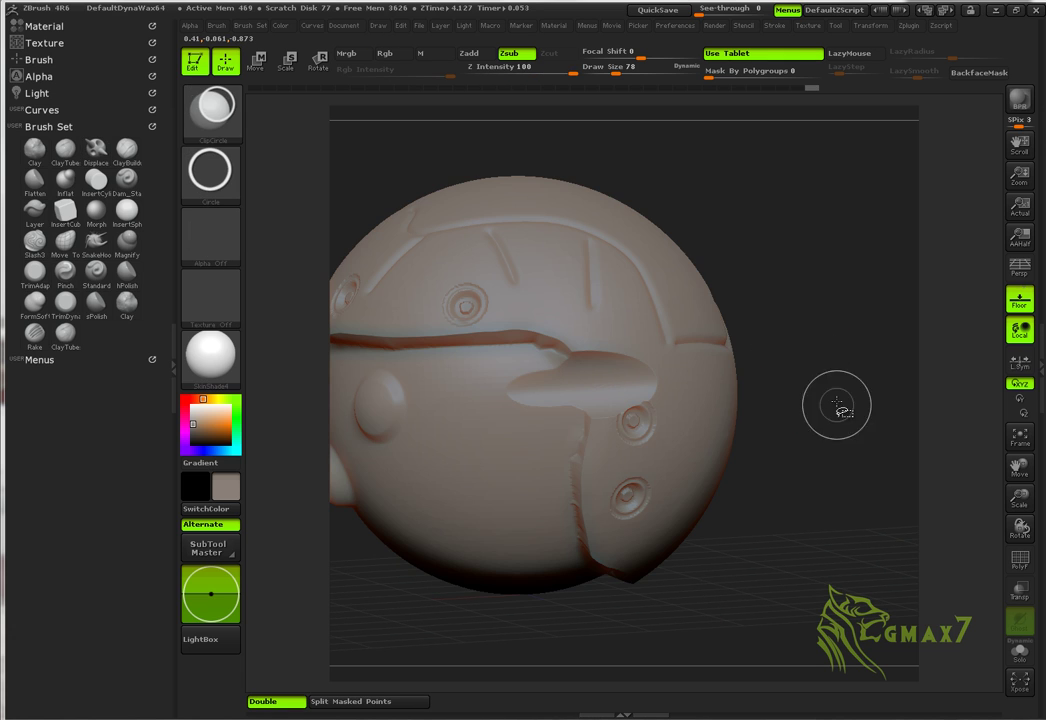
{"action": "left_click", "coordinate": [620, 367], "text": "ctrl+shift"}
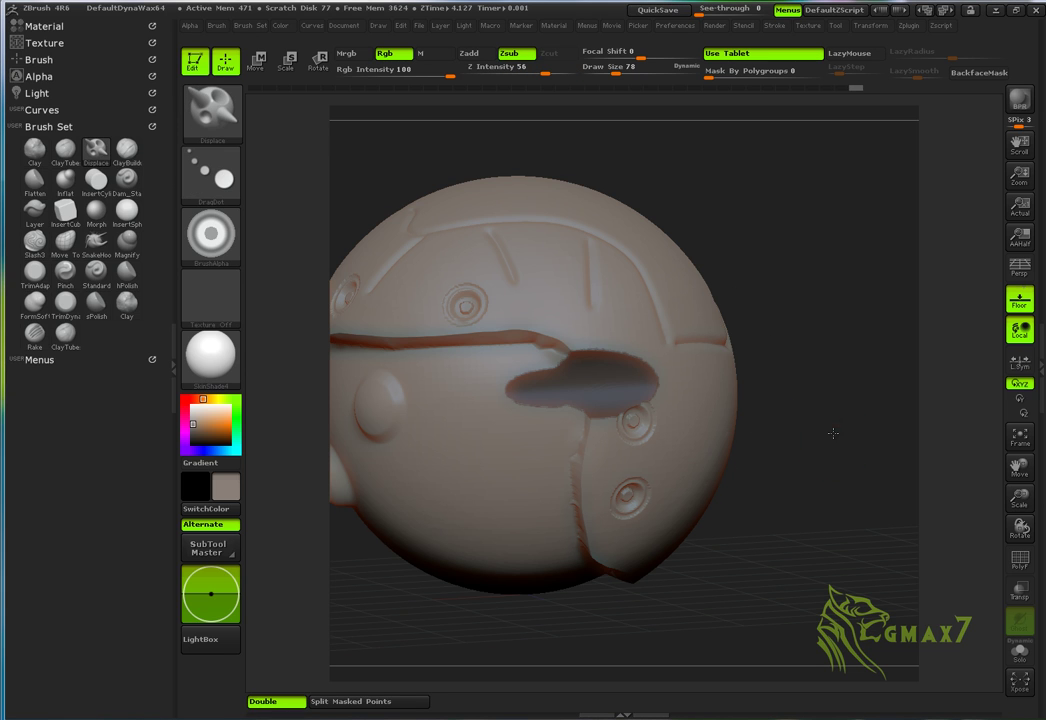
{"action": "left_click_drag", "start_coordinate": [833, 433], "coordinate": [663, 381], "text": "alt"}
{"action": "left_click", "coordinate": [830, 393], "text": "ctrl"}
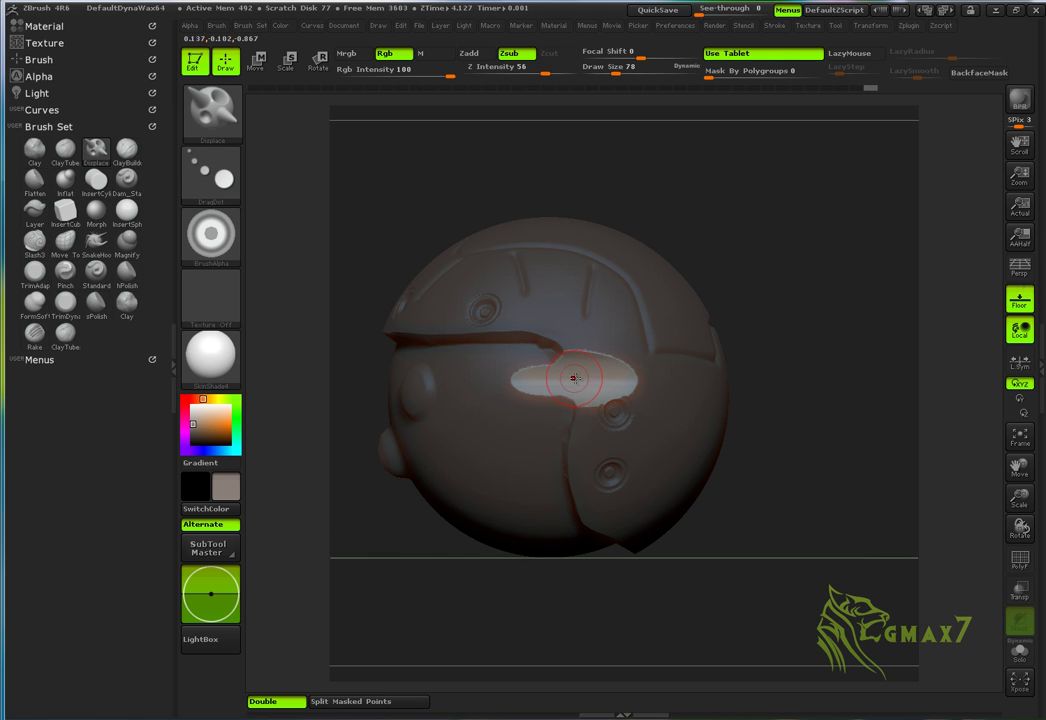
Push the notch surface inward with a Transpose Move line drawn outward from the helmet's side, and invert the mask
{"action": "key", "text": "w"}
{"action": "left_click_drag", "start_coordinate": [735, 413], "coordinate": [778, 369]}
{"action": "left_click_drag", "start_coordinate": [672, 390], "coordinate": [776, 327]}
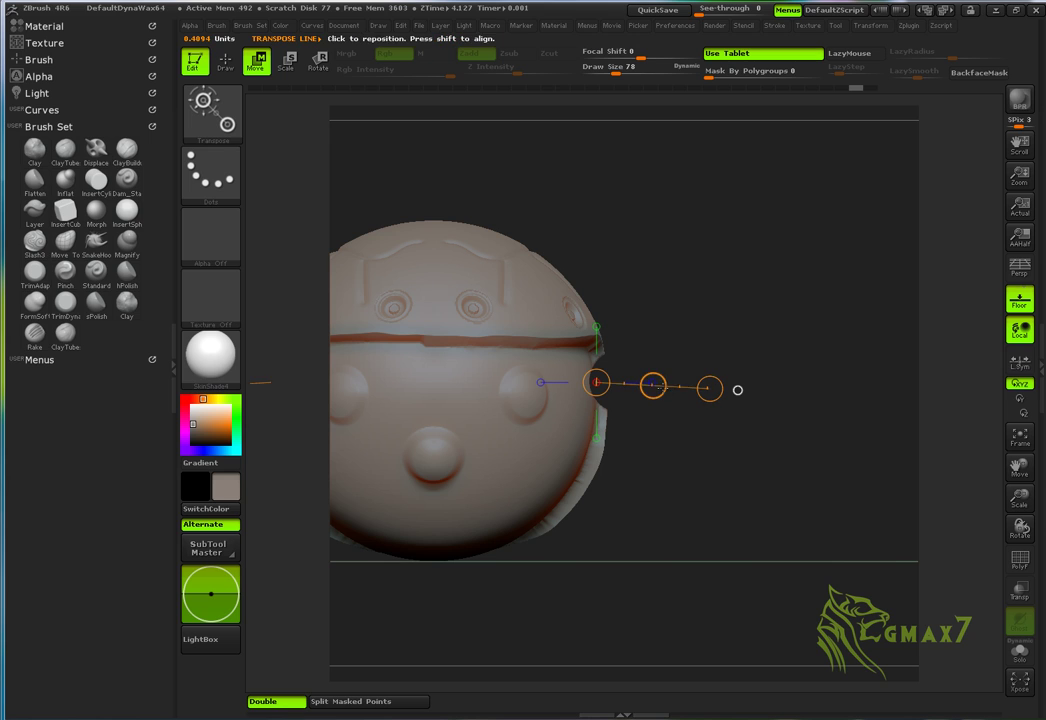
{"action": "key", "text": "ctrl"}
{"action": "left_click", "coordinate": [771, 326], "text": "ctrl"}
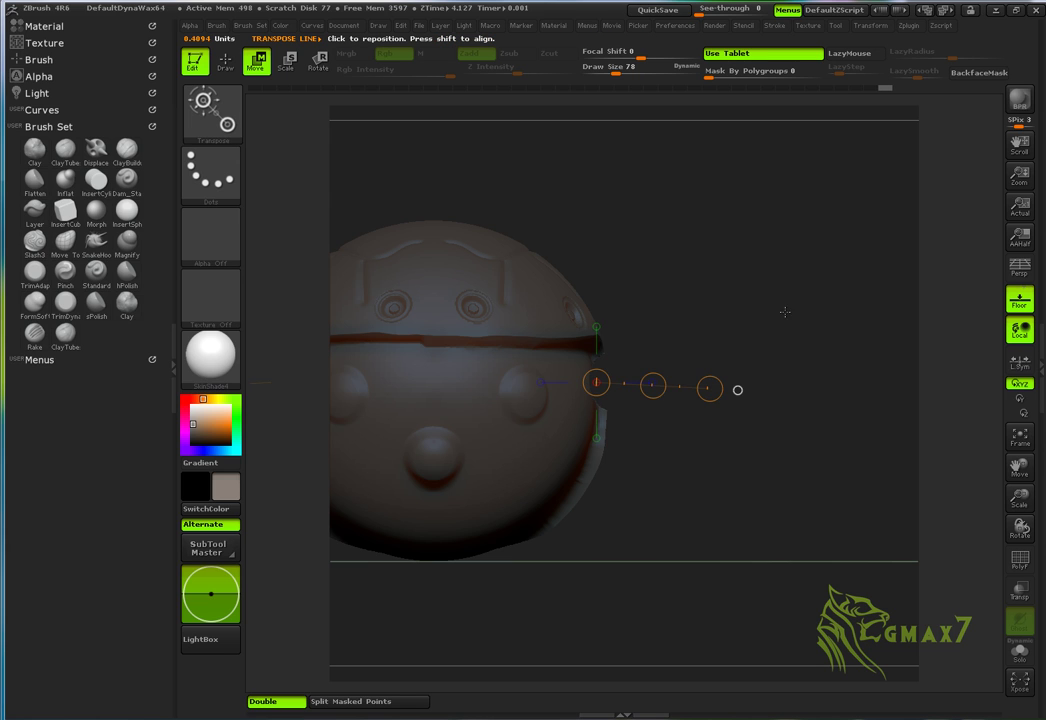
{"action": "left_click_drag", "start_coordinate": [785, 312], "coordinate": [721, 320]}
{"action": "left_click", "coordinate": [823, 365], "text": "ctrl"}
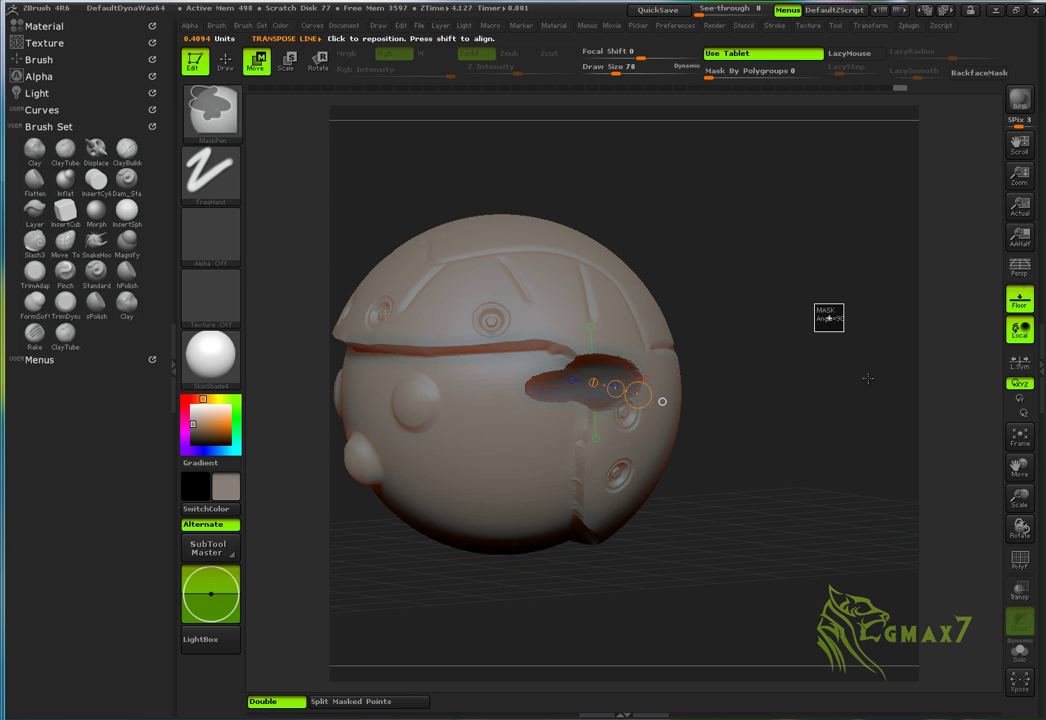
Clear the mask, update the DynaMesh, and return to drawing with the Displace brush
{"action": "mouse_move", "coordinate": [868, 378]}
{"action": "left_mouse_down"}
{"action": "mouse_move", "coordinate": [822, 374]}
{"action": "mouse_move", "coordinate": [844, 260]}
{"action": "left_mouse_up"}
{"action": "key", "text": "ctrl"}
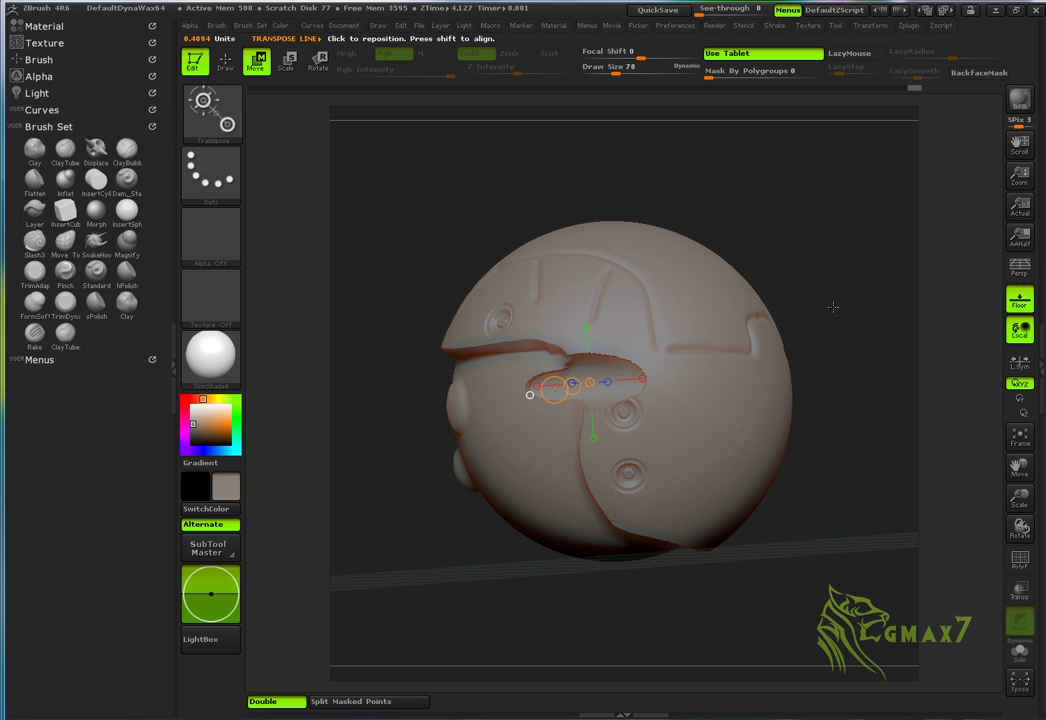
{"action": "key", "text": "q"}
{"action": "key", "text": "ctrl"}
{"action": "key", "text": "b"}
{"action": "key", "text": "d"}
{"action": "key", "text": "p"}
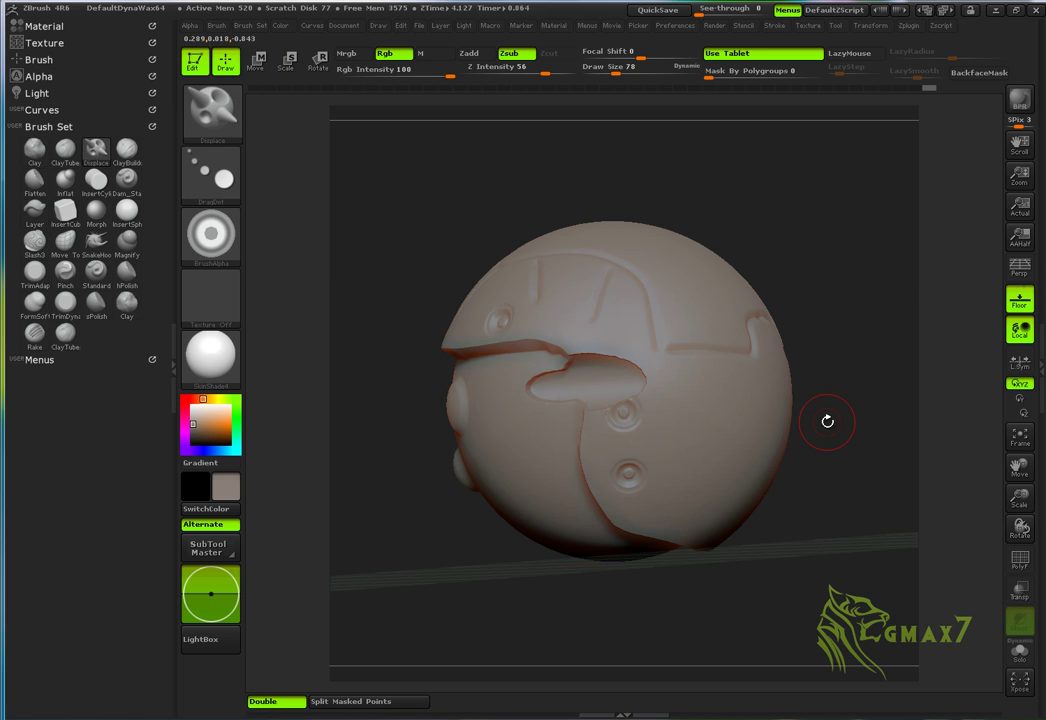
Face the head from the front and select the ClipRect brush for clipping
{"action": "mouse_move", "coordinate": [847, 239]}
{"action": "left_mouse_down"}
{"action": "mouse_move", "coordinate": [885, 257]}
{"action": "mouse_move", "coordinate": [848, 275]}
{"action": "mouse_move", "coordinate": [794, 278]}
{"action": "mouse_move", "coordinate": [776, 306]}
{"action": "left_mouse_up"}
{"action": "mouse_move", "coordinate": [776, 306]}
{"action": "left_mouse_down"}
{"action": "mouse_move", "coordinate": [846, 307]}
{"action": "mouse_move", "coordinate": [836, 287]}
{"action": "mouse_move", "coordinate": [813, 315]}
{"action": "mouse_move", "coordinate": [845, 357]}
{"action": "left_mouse_up"}
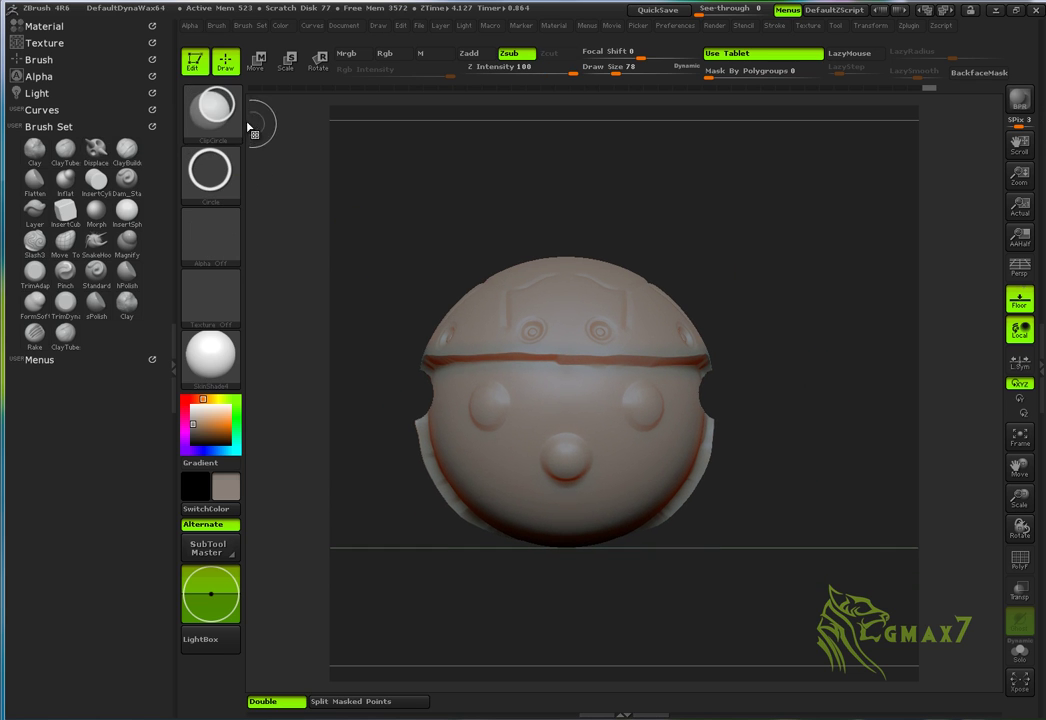
{"action": "left_click", "coordinate": [212, 108], "text": "ctrl+shift"}
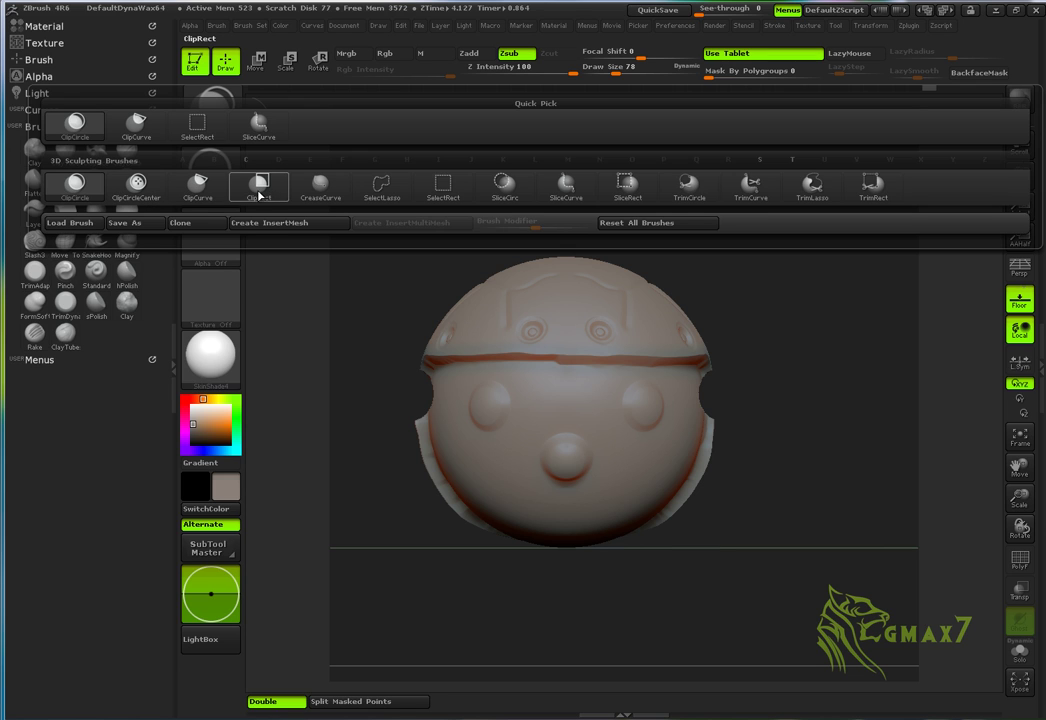
{"action": "left_click", "coordinate": [258, 185]}
{"action": "left_click_drag", "start_coordinate": [751, 341], "coordinate": [743, 378], "text": "alt"}
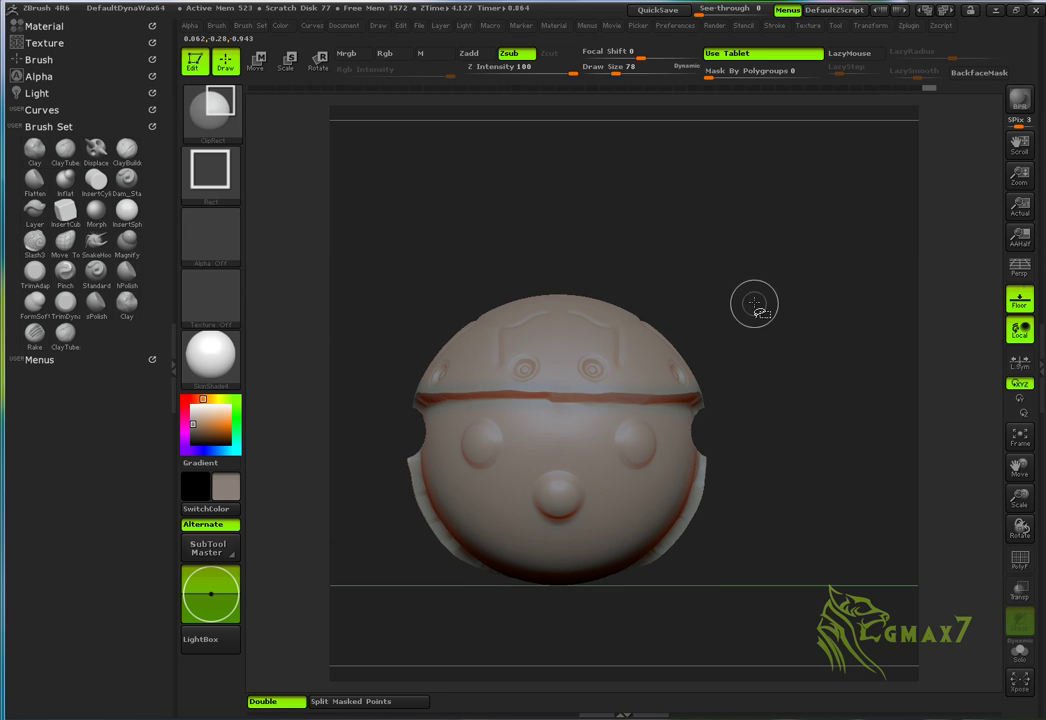
Try a large ClipRect rectangle over one half of the head
{"action": "mouse_move", "coordinate": [808, 233]}
{"action": "left_mouse_down", "text": "ctrl+shift"}
{"action": "mouse_move", "coordinate": [700, 385]}
{"action": "mouse_move", "coordinate": [698, 423]}
{"action": "mouse_move", "coordinate": [718, 415]}
{"action": "mouse_move", "coordinate": [728, 527]}
{"action": "mouse_move", "coordinate": [626, 577]}
{"action": "mouse_move", "coordinate": [469, 576]}
{"action": "mouse_move", "coordinate": [593, 580]}
{"action": "mouse_move", "coordinate": [663, 561]}
{"action": "mouse_move", "coordinate": [635, 545]}
{"action": "mouse_move", "coordinate": [602, 552]}
{"action": "mouse_move", "coordinate": [600, 567]}
{"action": "mouse_move", "coordinate": [656, 566]}
{"action": "mouse_move", "coordinate": [603, 505]}
{"action": "mouse_move", "coordinate": [598, 516]}
{"action": "left_mouse_up", "text": "ctrl+shift"}
{"action": "left_click_drag", "start_coordinate": [761, 508], "coordinate": [557, 445]}
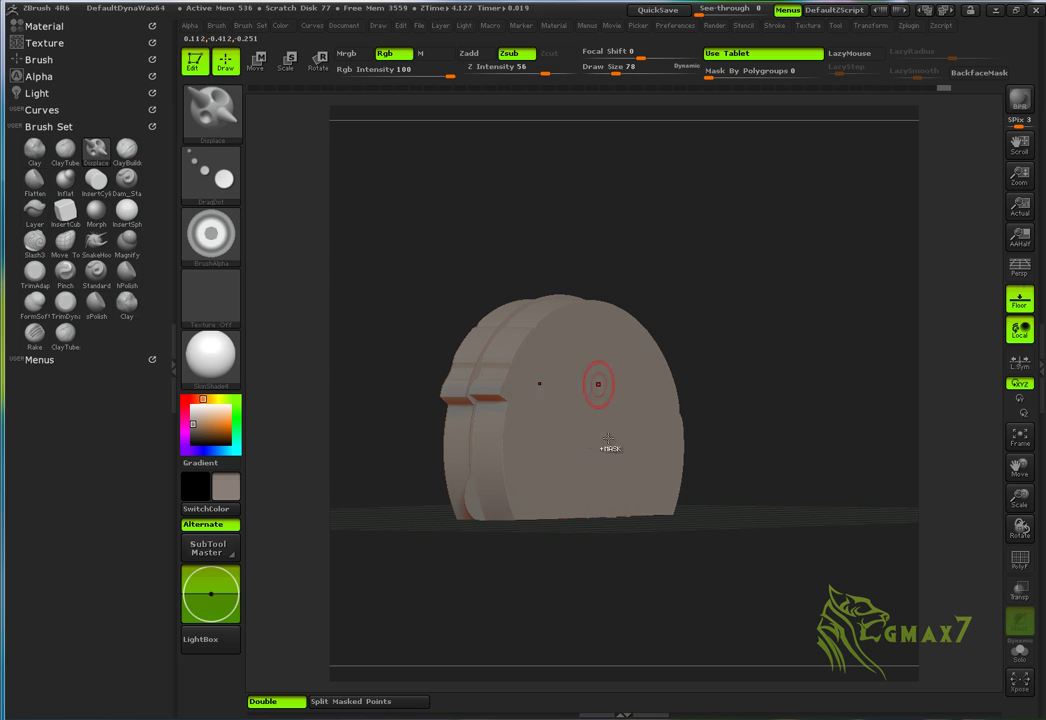
{"action": "key", "text": "ctrl+z"}
Try a second, narrower ClipRect rectangle over one side of the head and inspect the cut from several angles
{"action": "left_click_drag", "start_coordinate": [731, 444], "coordinate": [800, 353]}
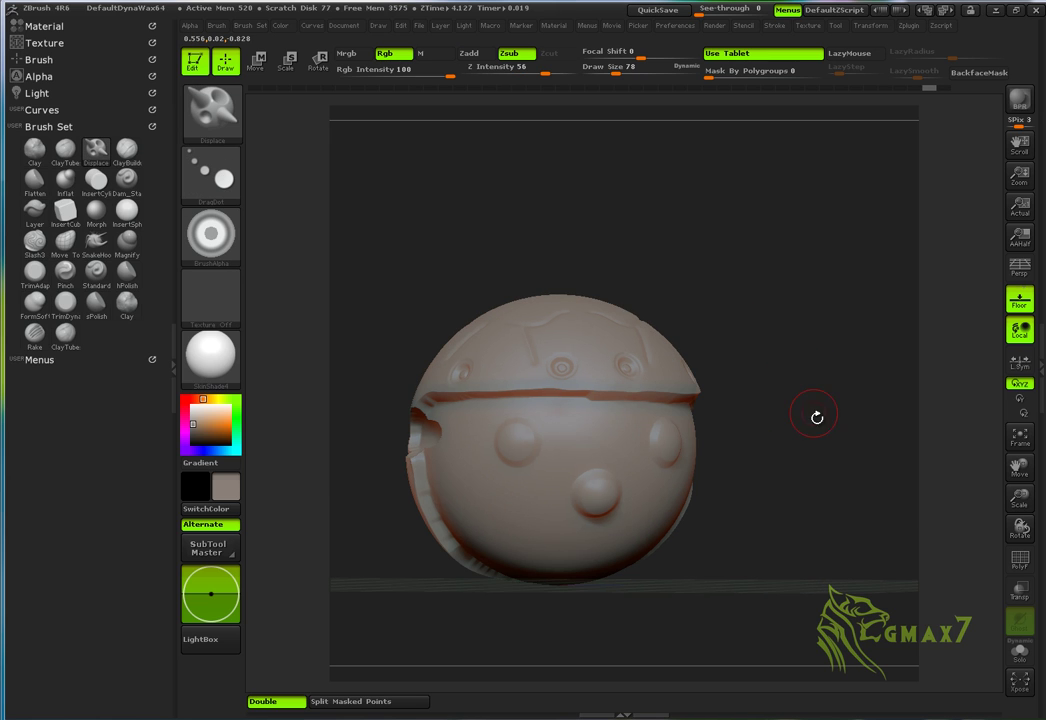
{"action": "mouse_move", "coordinate": [814, 413]}
{"action": "left_mouse_down", "text": "alt"}
{"action": "mouse_move", "coordinate": [809, 382]}
{"action": "mouse_move", "coordinate": [805, 430]}
{"action": "mouse_move", "coordinate": [757, 341]}
{"action": "left_mouse_up", "text": "alt"}
{"action": "mouse_move", "coordinate": [759, 246]}
{"action": "left_mouse_down", "text": "ctrl+shift"}
{"action": "mouse_move", "coordinate": [705, 509]}
{"action": "mouse_move", "coordinate": [621, 497]}
{"action": "mouse_move", "coordinate": [595, 500]}
{"action": "mouse_move", "coordinate": [595, 518]}
{"action": "left_mouse_up", "text": "ctrl+shift"}
{"action": "mouse_move", "coordinate": [700, 560]}
{"action": "left_mouse_down"}
{"action": "mouse_move", "coordinate": [782, 570]}
{"action": "mouse_move", "coordinate": [778, 507]}
{"action": "left_mouse_up"}
{"action": "left_click_drag", "start_coordinate": [760, 433], "coordinate": [686, 371]}
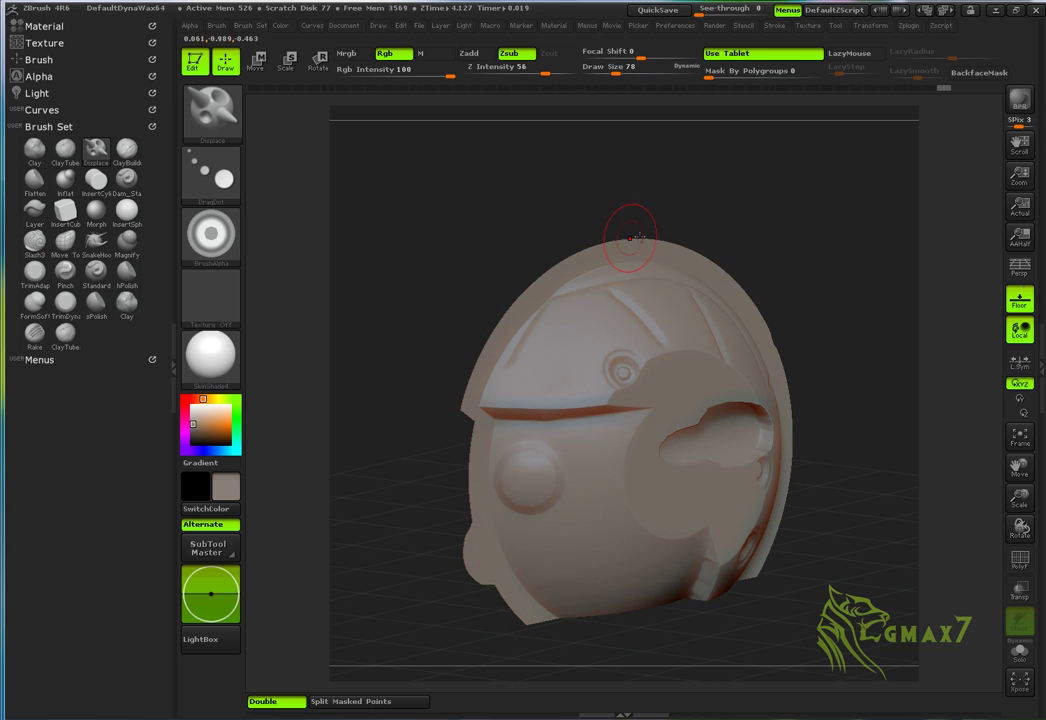
Try an inverted ClipRect cut with a small rectangle at the helmet's upper side
{"action": "left_click_drag", "start_coordinate": [780, 275], "coordinate": [822, 367]}
{"action": "mouse_move", "coordinate": [818, 297]}
{"action": "left_mouse_down", "text": "alt"}
{"action": "mouse_move", "coordinate": [840, 369]}
{"action": "mouse_move", "coordinate": [836, 341]}
{"action": "mouse_move", "coordinate": [822, 332]}
{"action": "mouse_move", "coordinate": [836, 384]}
{"action": "mouse_move", "coordinate": [825, 459]}
{"action": "mouse_move", "coordinate": [738, 422]}
{"action": "mouse_move", "coordinate": [757, 383]}
{"action": "mouse_move", "coordinate": [684, 341]}
{"action": "mouse_move", "coordinate": [676, 358]}
{"action": "left_mouse_up", "text": "alt"}
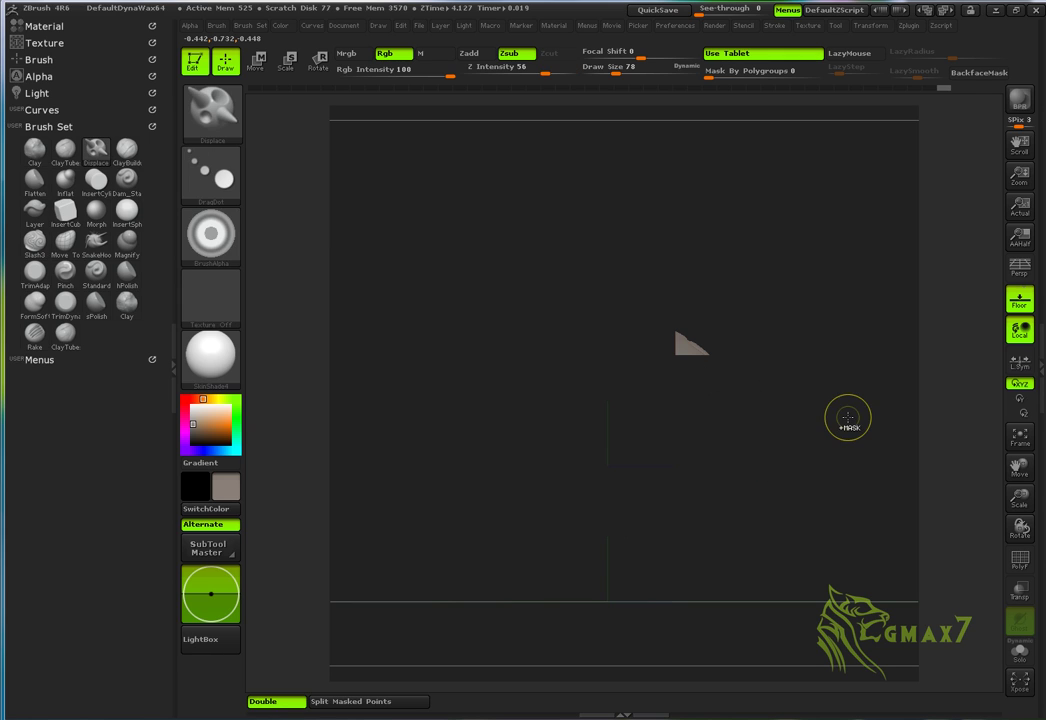
{"action": "key", "text": "ctrl+z"}
Clip a corner out of the helmet's upper side with a small ClipRect rectangle and turn on perspective view
{"action": "mouse_move", "coordinate": [768, 276]}
{"action": "left_mouse_down", "text": "ctrl+shift"}
{"action": "mouse_move", "coordinate": [683, 335]}
{"action": "mouse_move", "coordinate": [677, 353]}
{"action": "left_mouse_up", "text": "ctrl+shift"}
{"action": "left_click_drag", "start_coordinate": [836, 369], "coordinate": [819, 353]}
{"action": "left_click", "coordinate": [1019, 271]}
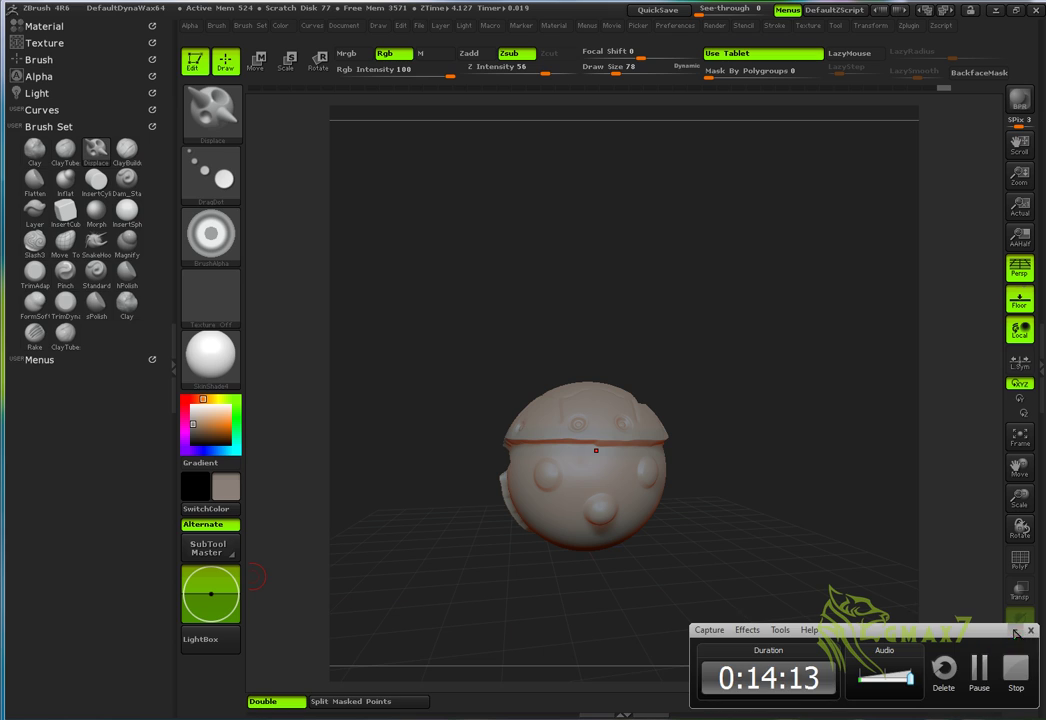
{"action": "left_click", "coordinate": [1015, 632]}
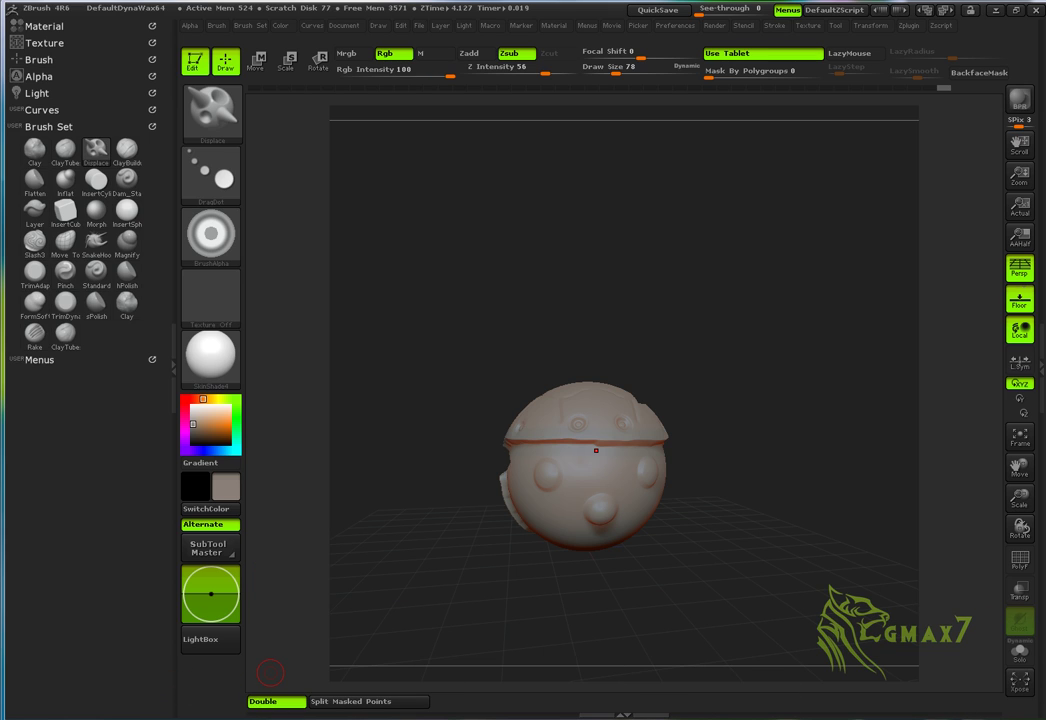